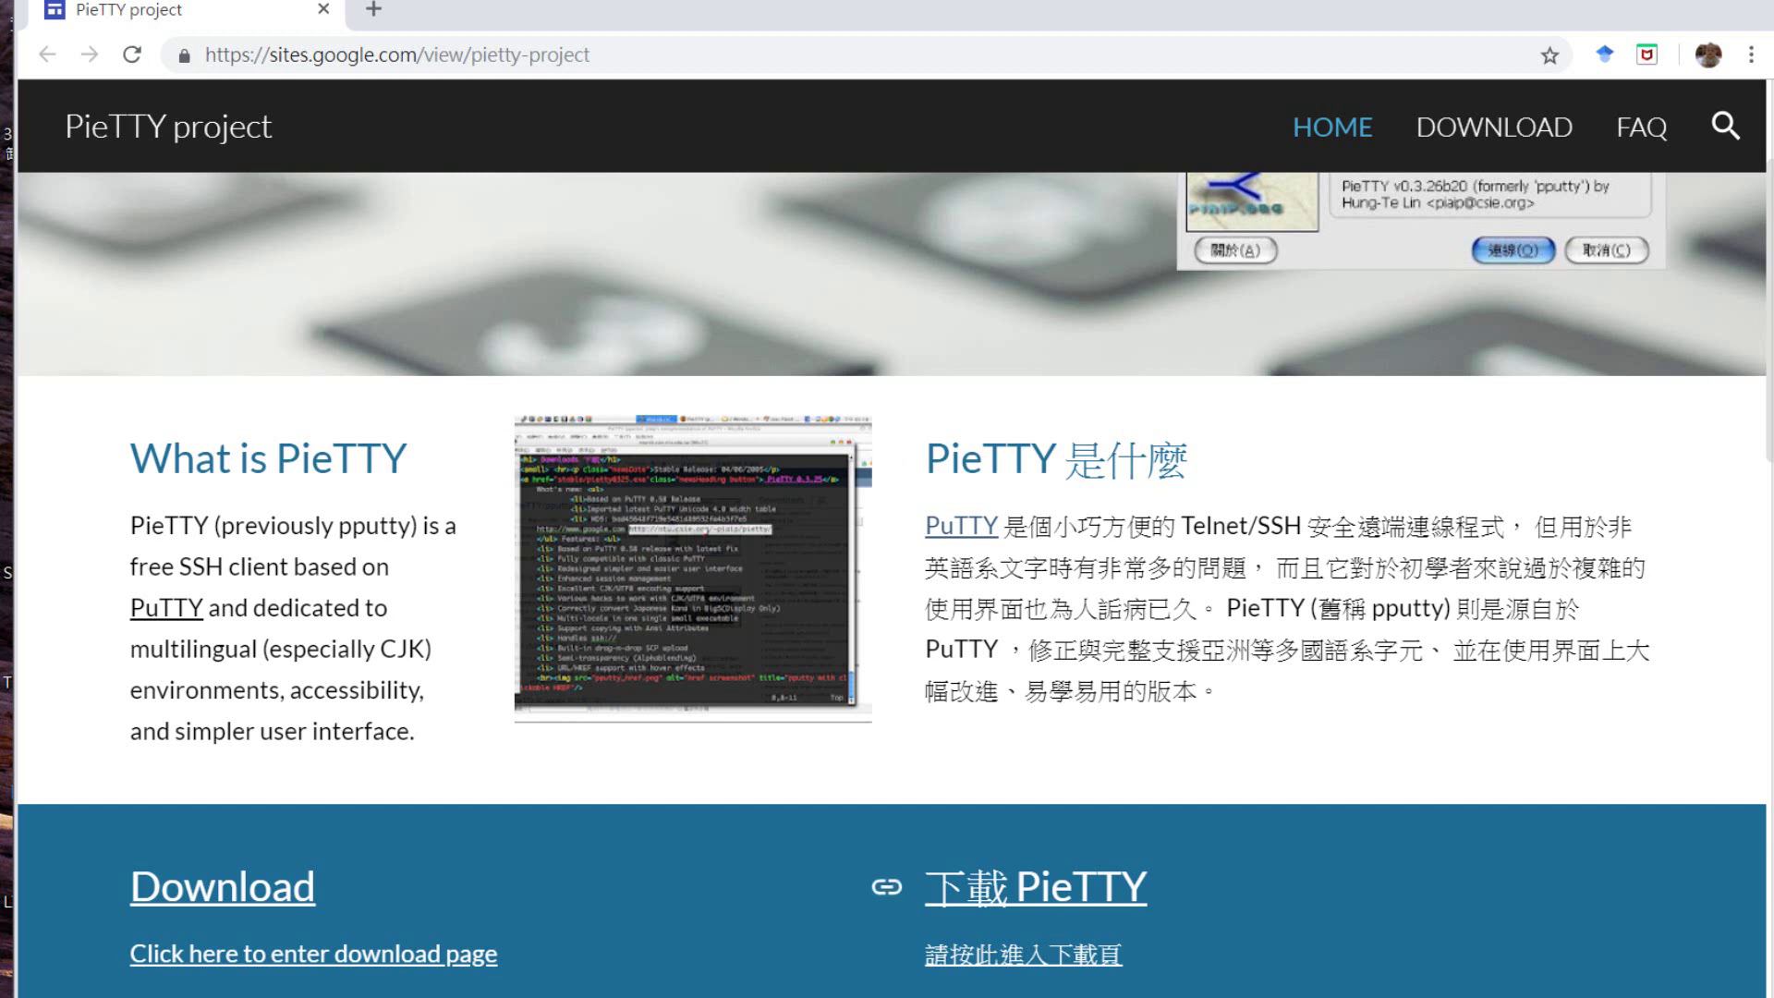
Reload the download page, browse the release notes, and open the PieTTY 0.4.00b14 release zip.
{"action": "key", "text": "F5"}
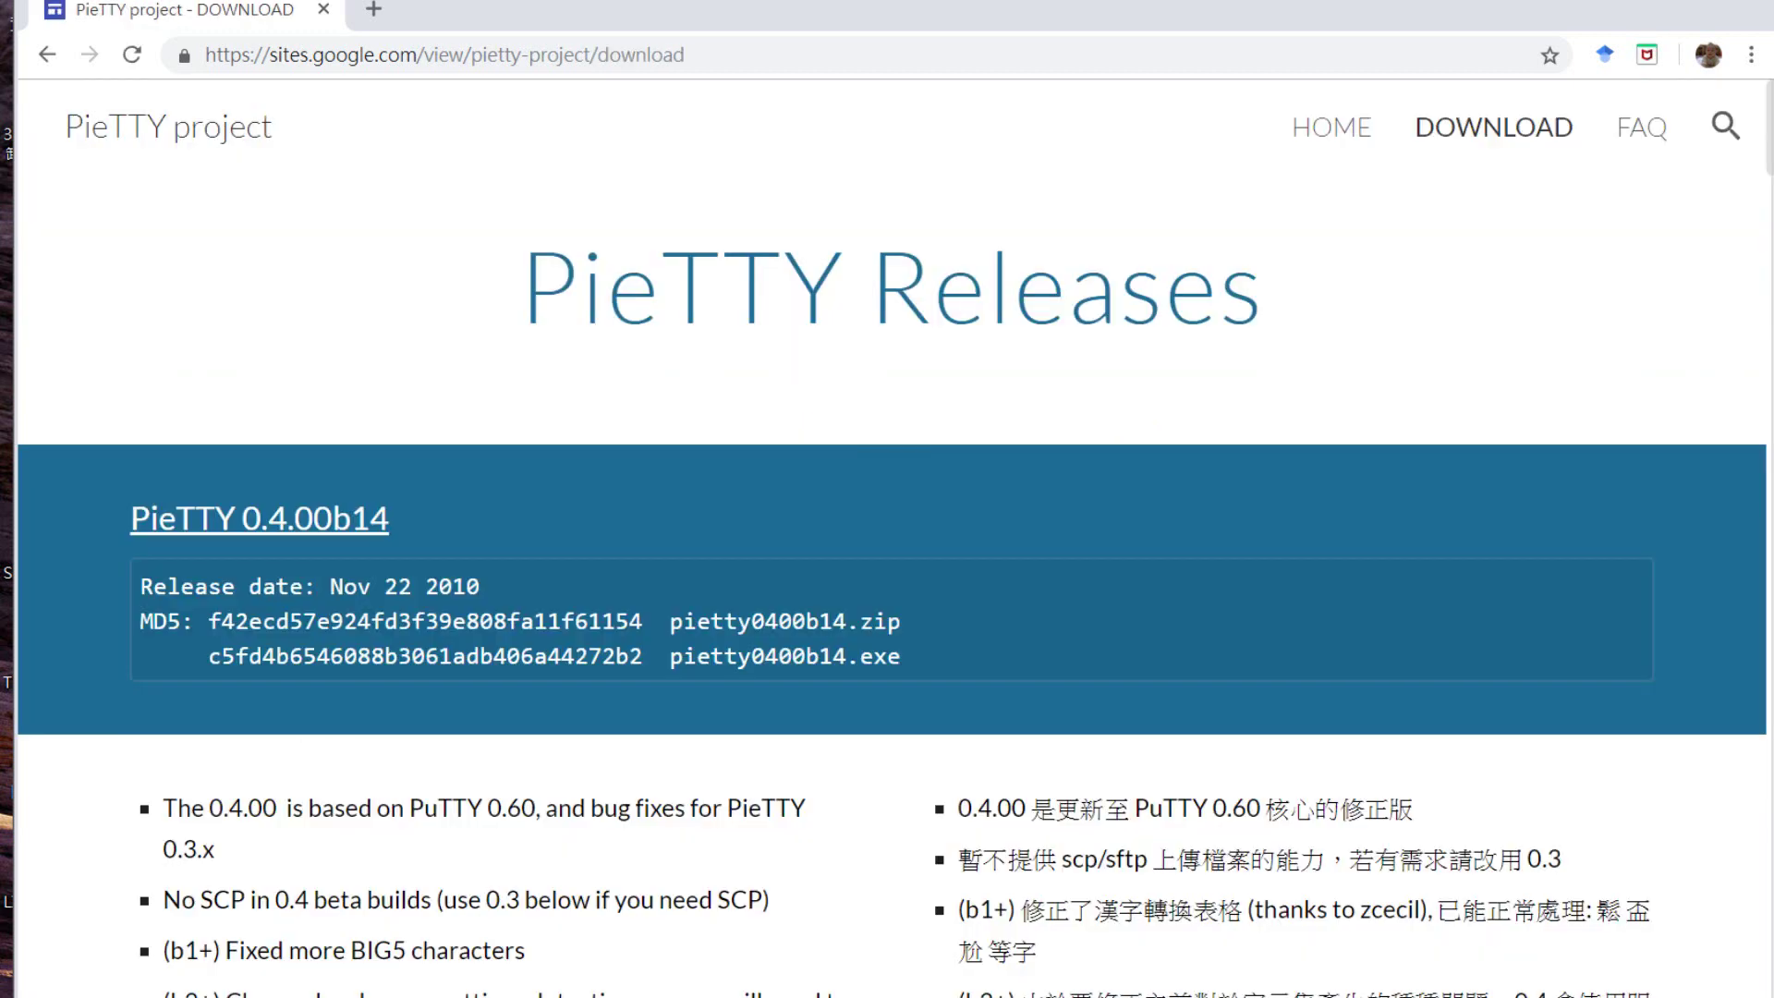
{"action": "scroll", "coordinate": [887, 554], "scroll_direction": "down", "scroll_amount": 3}
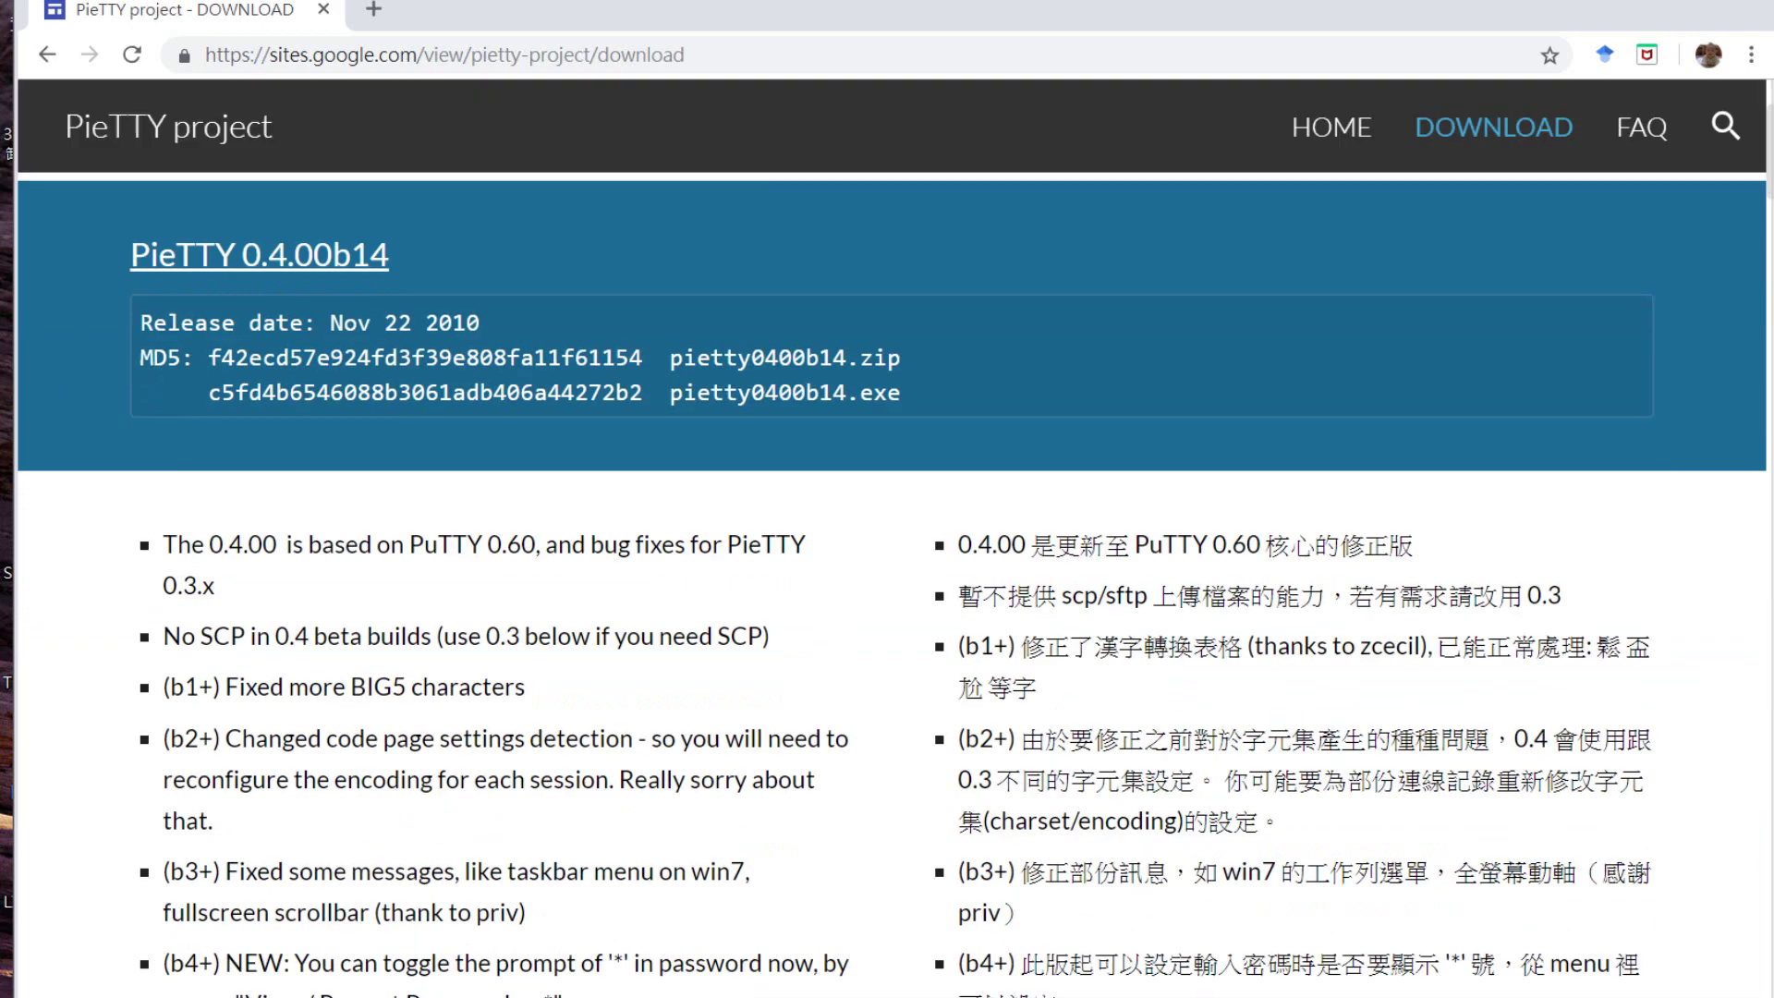
{"action": "scroll", "coordinate": [887, 555], "scroll_direction": "down", "scroll_amount": 2}
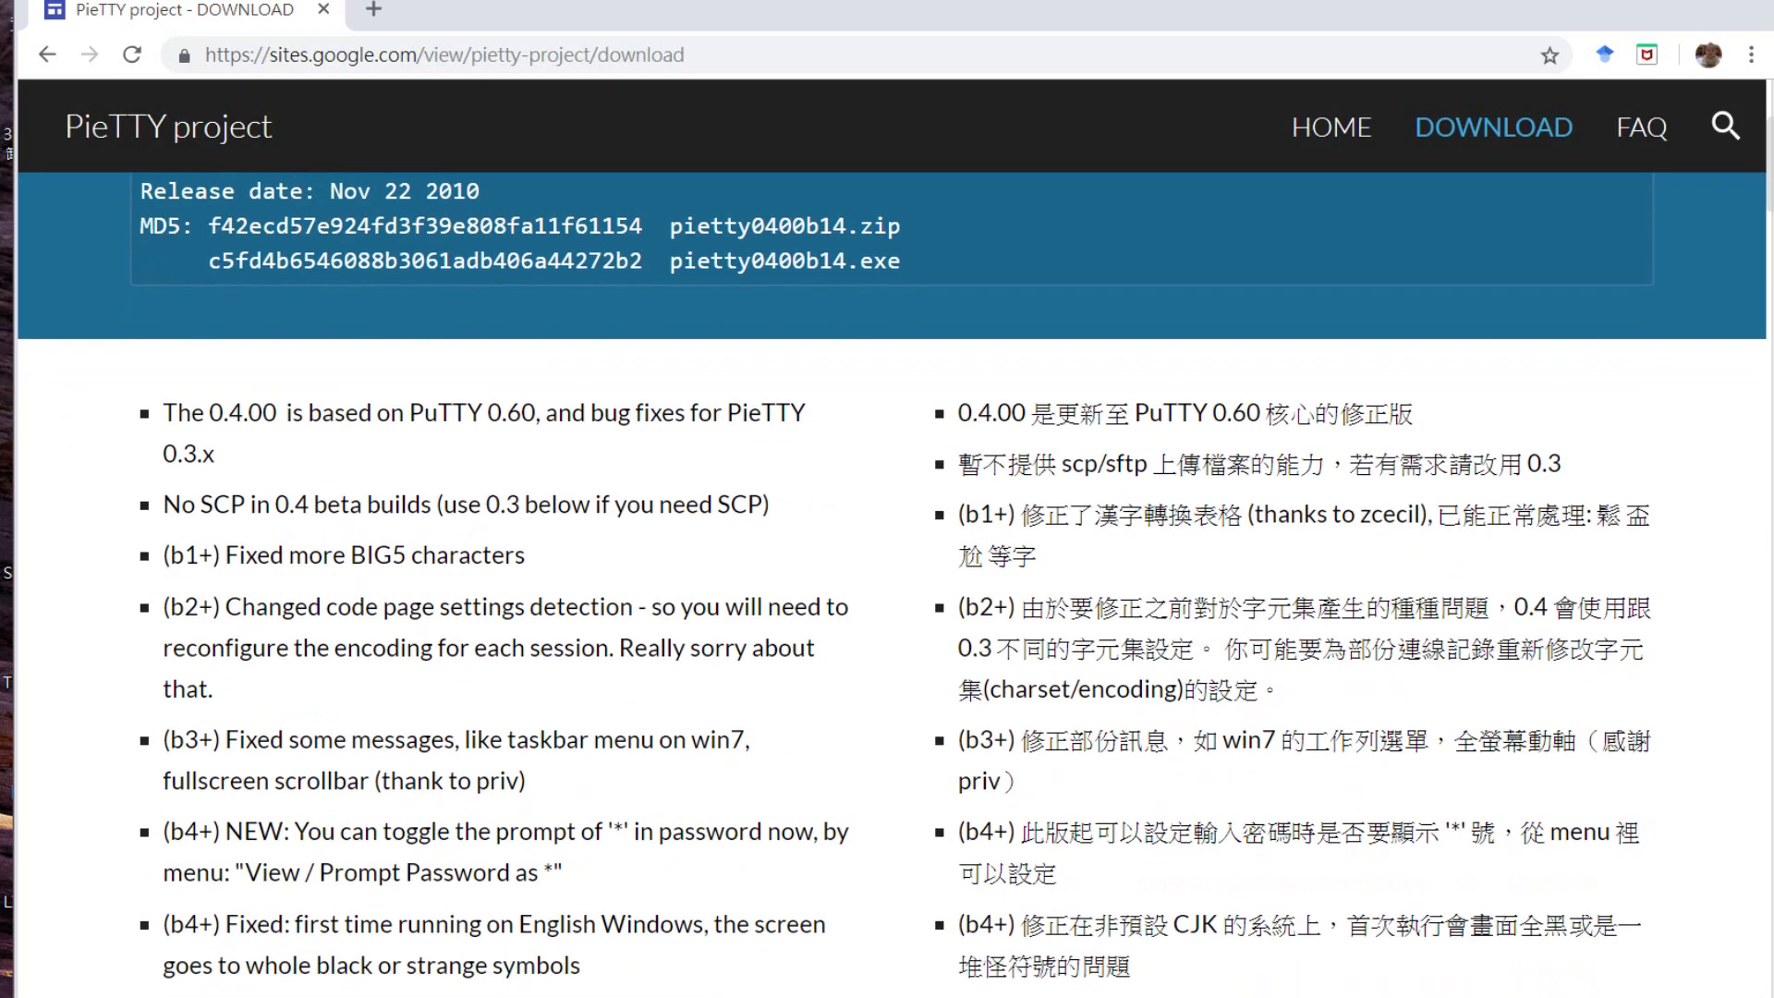
{"action": "scroll", "coordinate": [887, 554], "scroll_direction": "down", "scroll_amount": 3}
{"action": "scroll", "coordinate": [887, 555], "scroll_direction": "up", "scroll_amount": 4}
{"action": "scroll", "coordinate": [887, 555], "scroll_direction": "down", "scroll_amount": 2}
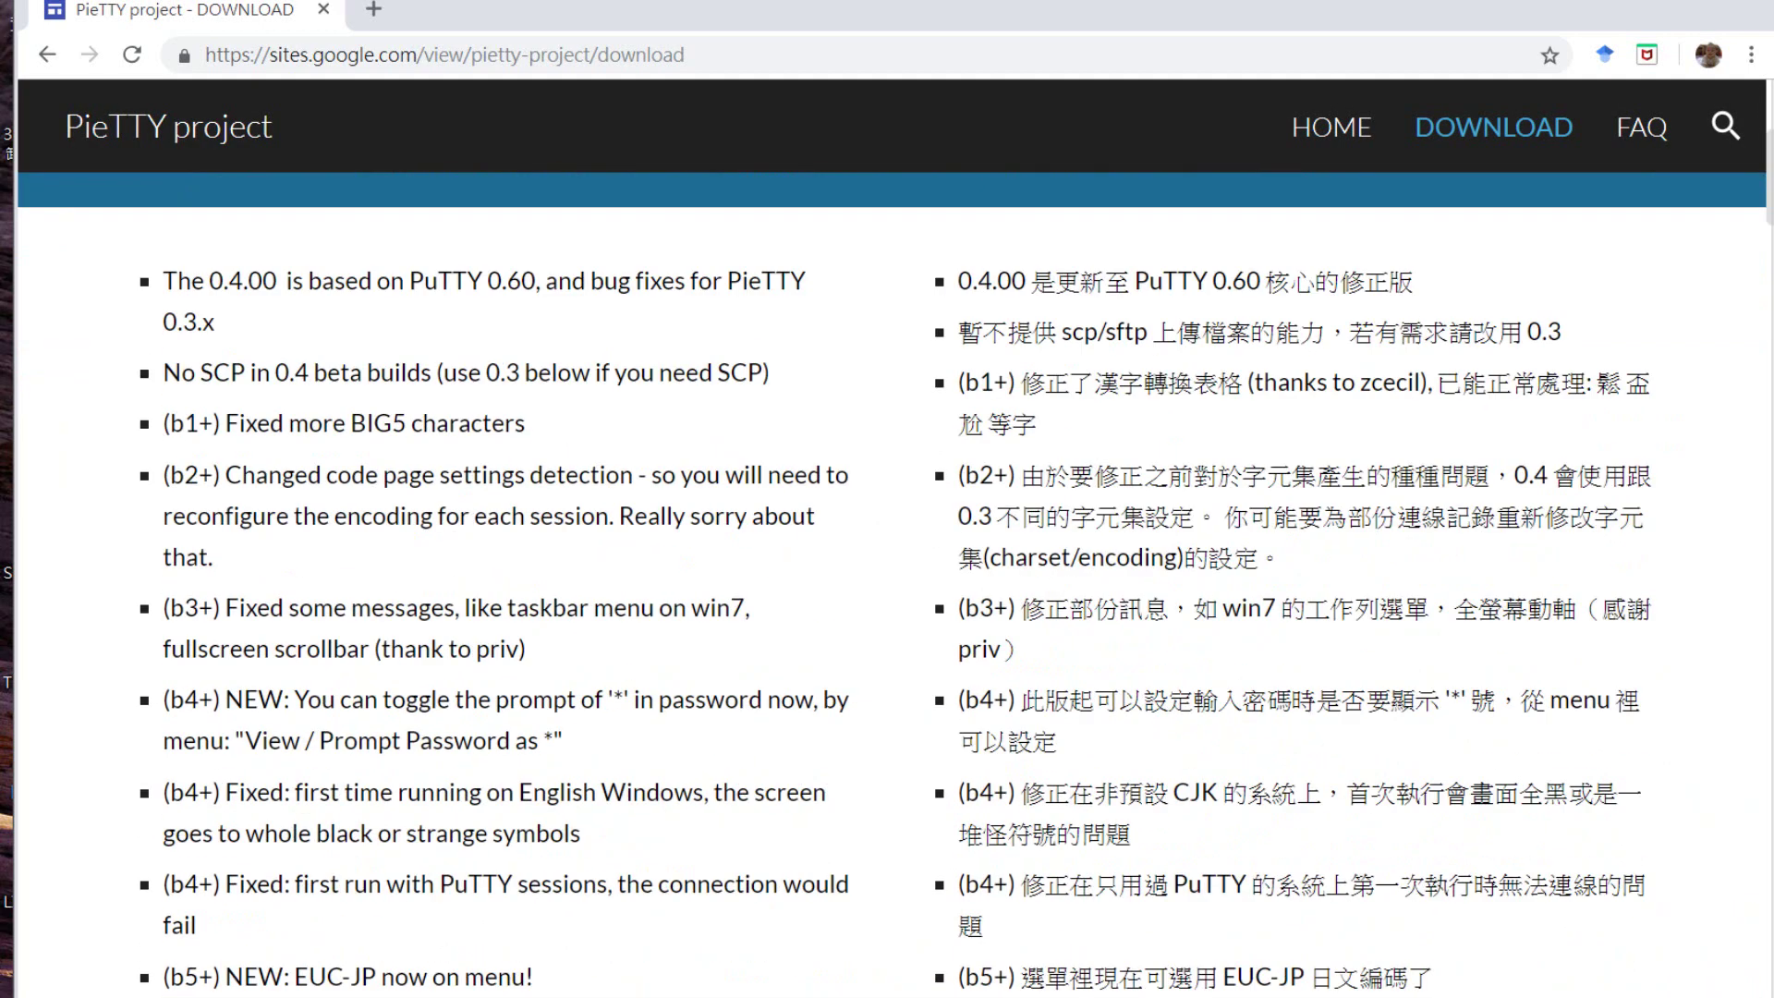
{"action": "scroll", "coordinate": [887, 554], "scroll_direction": "down", "scroll_amount": 5}
{"action": "scroll", "coordinate": [887, 555], "scroll_direction": "up", "scroll_amount": 2}
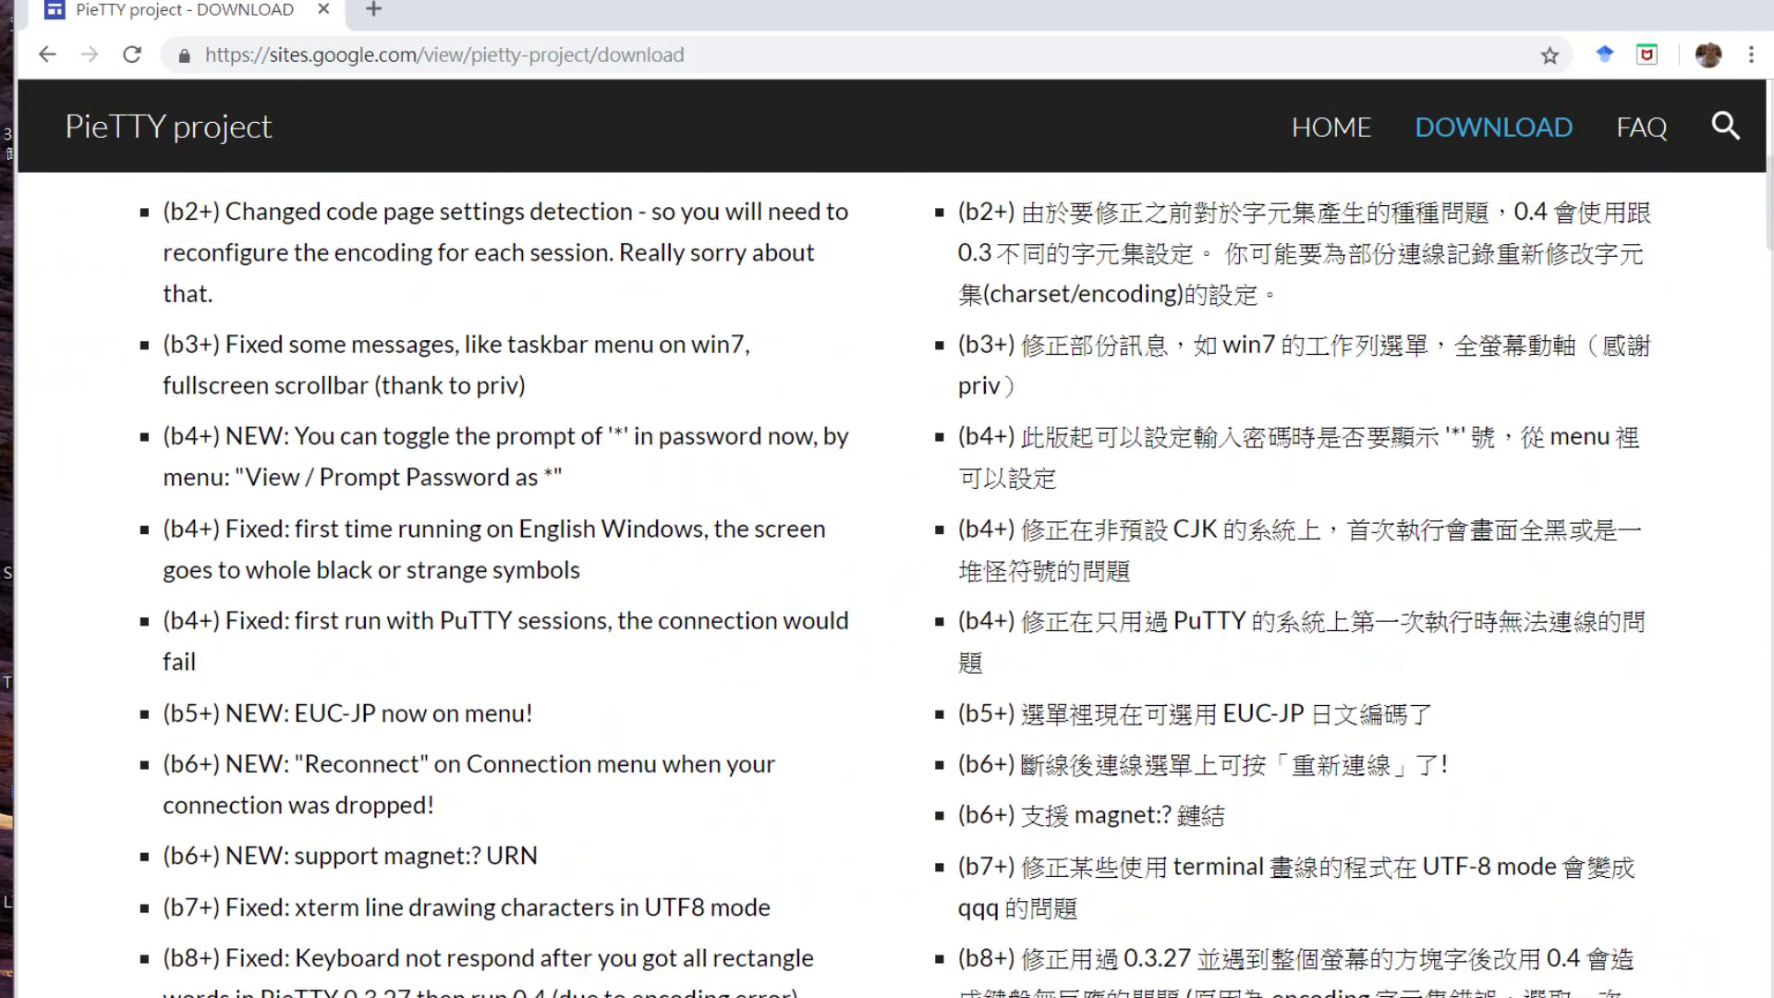
{"action": "scroll", "coordinate": [888, 555], "scroll_direction": "down", "scroll_amount": 8}
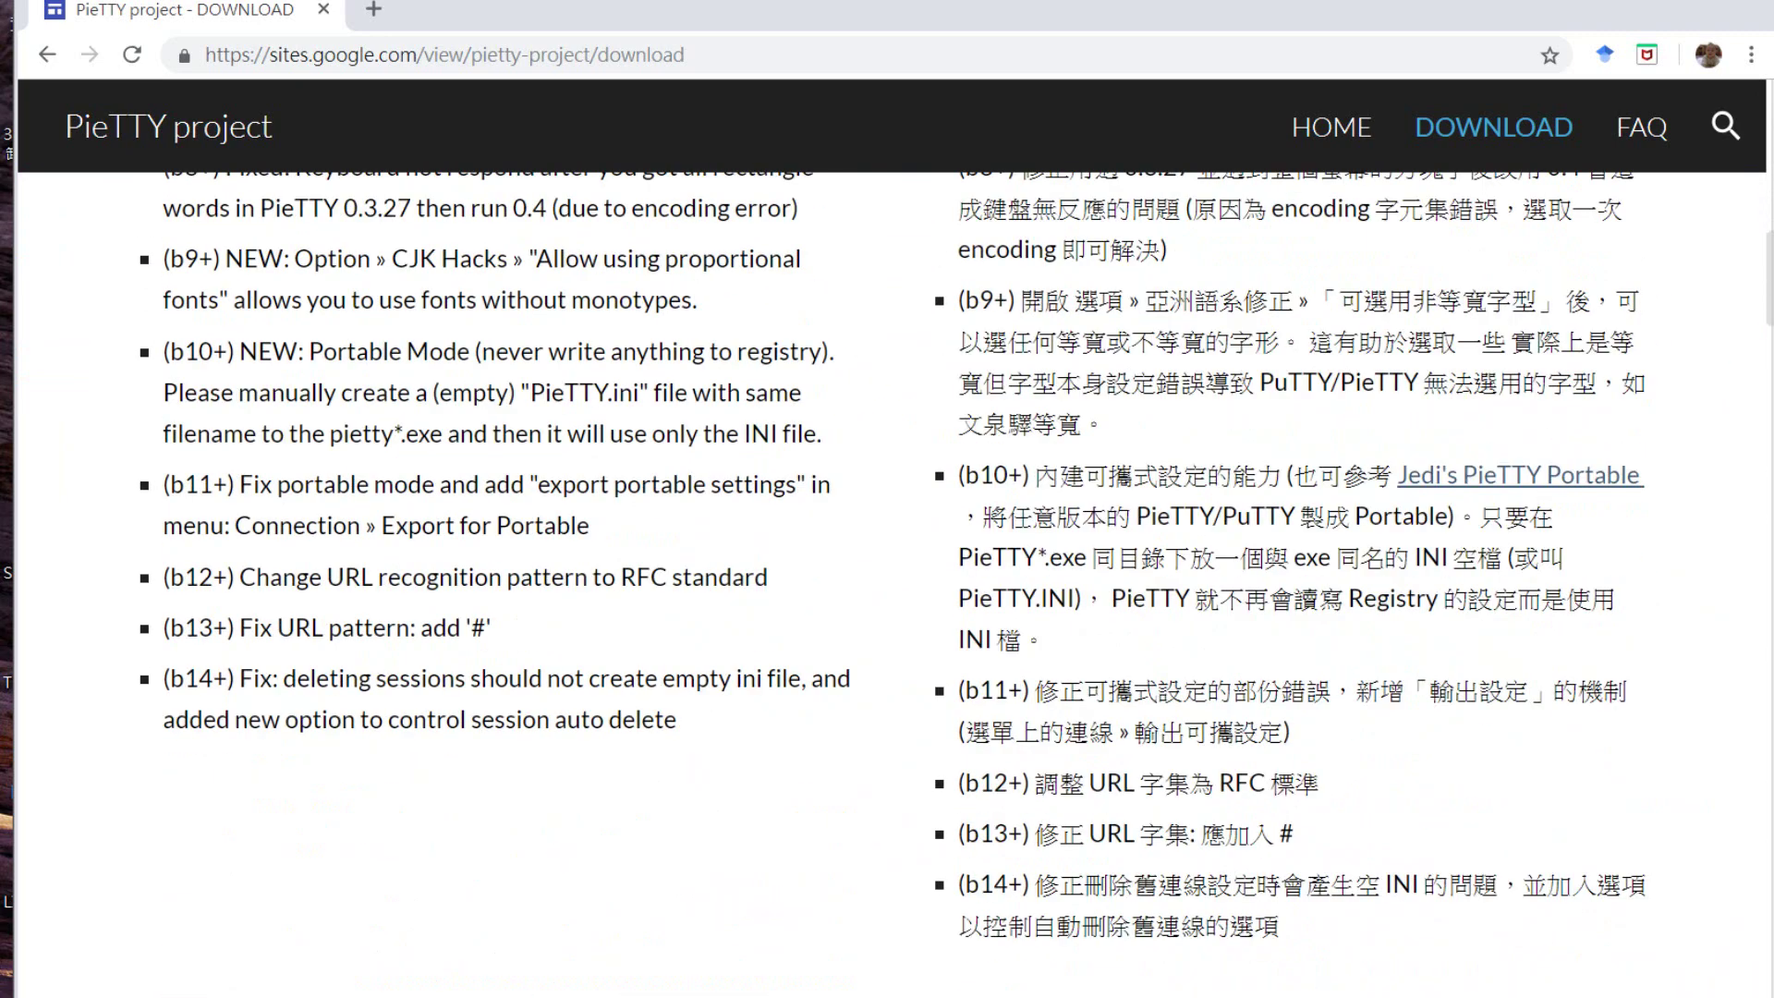
{"action": "scroll", "coordinate": [887, 555], "scroll_direction": "up", "scroll_amount": 10}
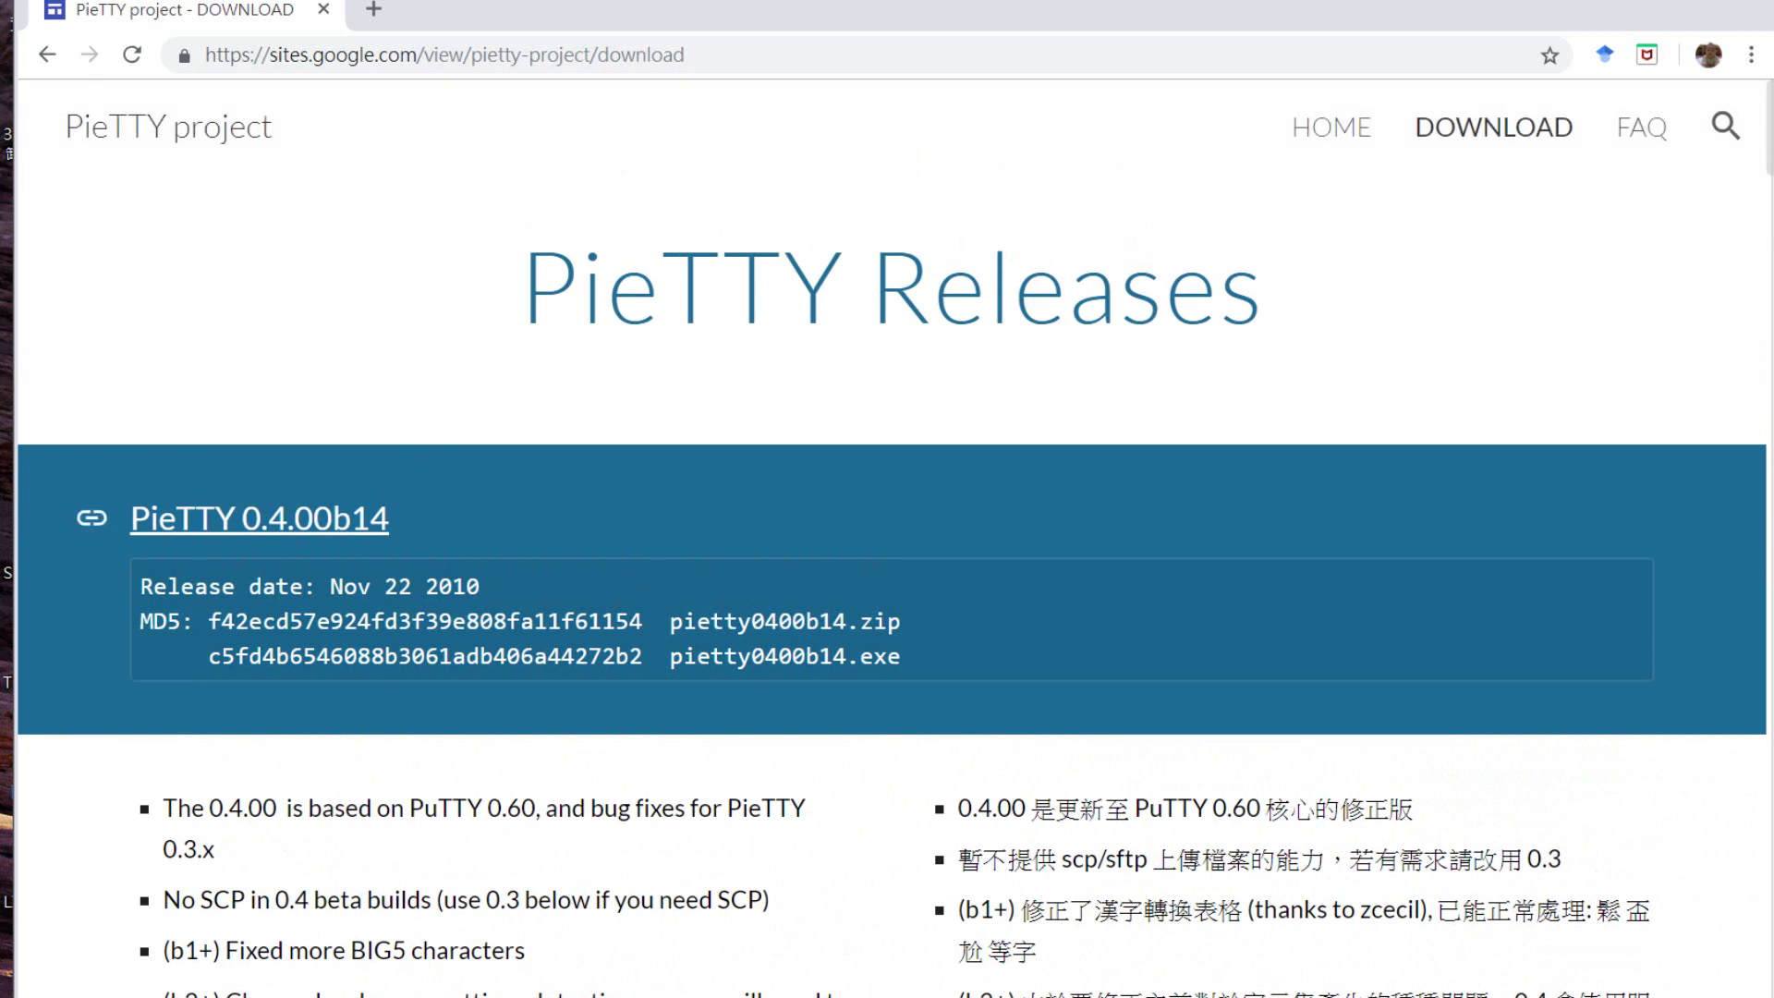
{"action": "left_click", "coordinate": [260, 518]}
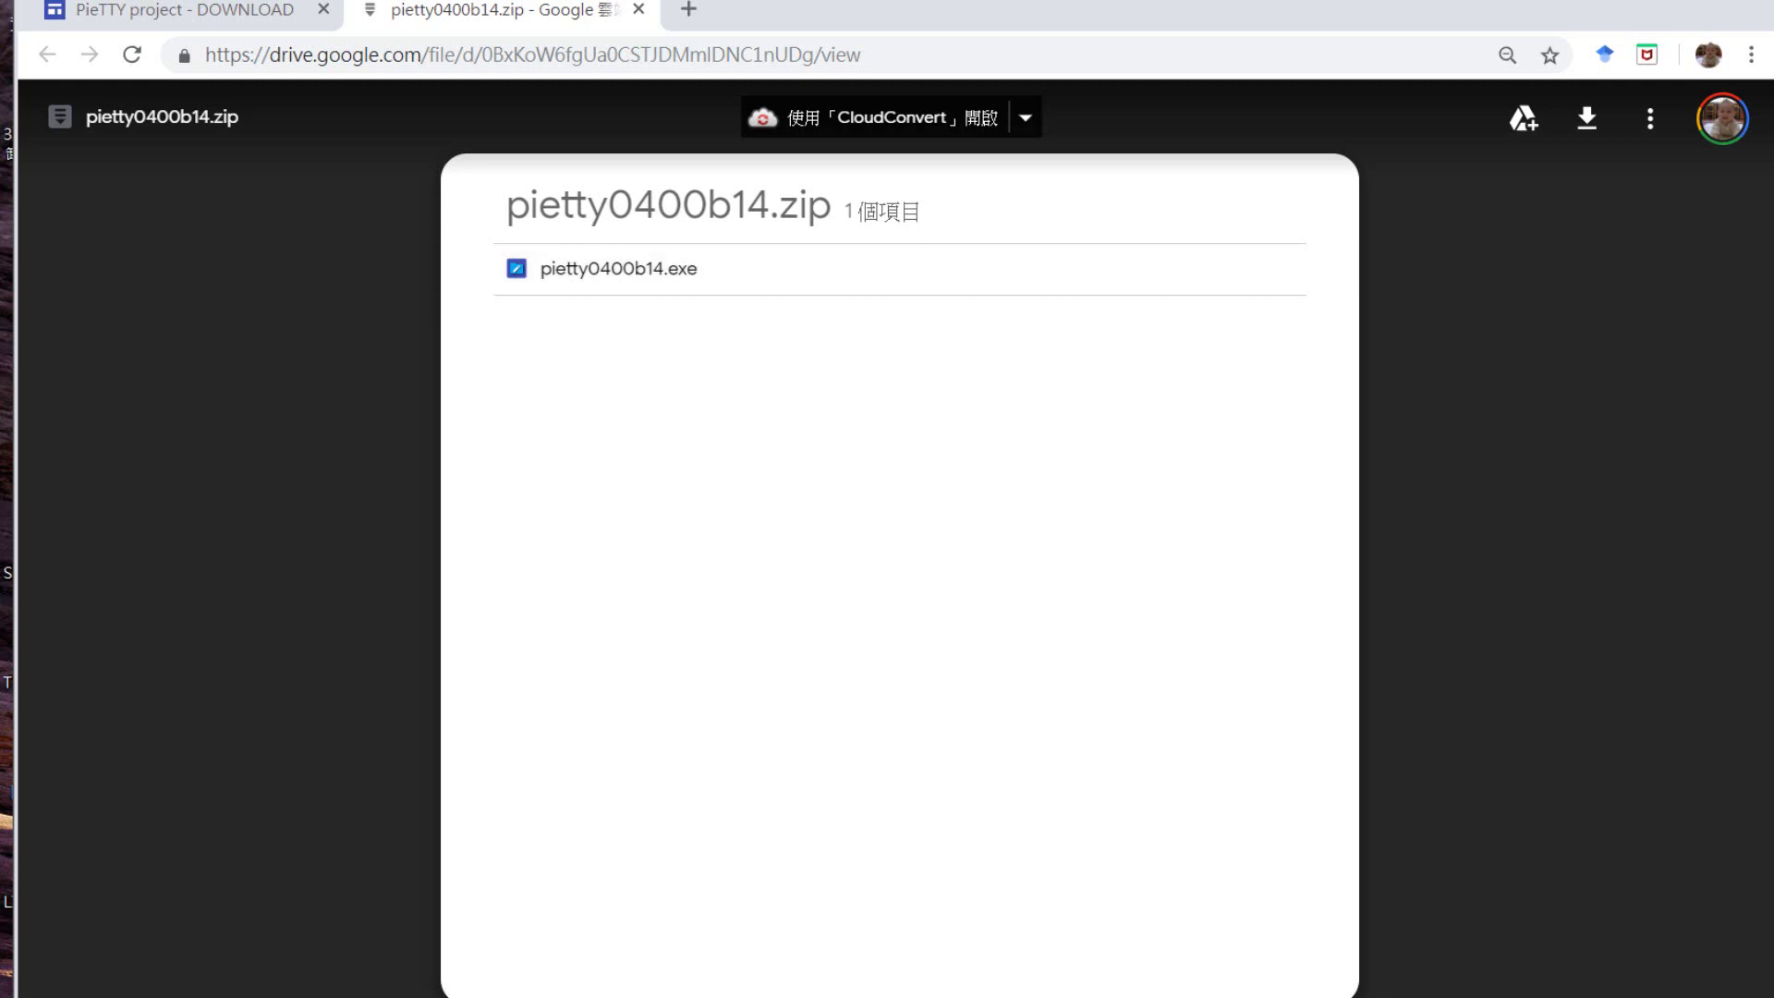
Download pietty0400b14.zip from the Drive preview and save it to the DATA (D:) drive.
{"action": "right_click", "coordinate": [606, 273]}
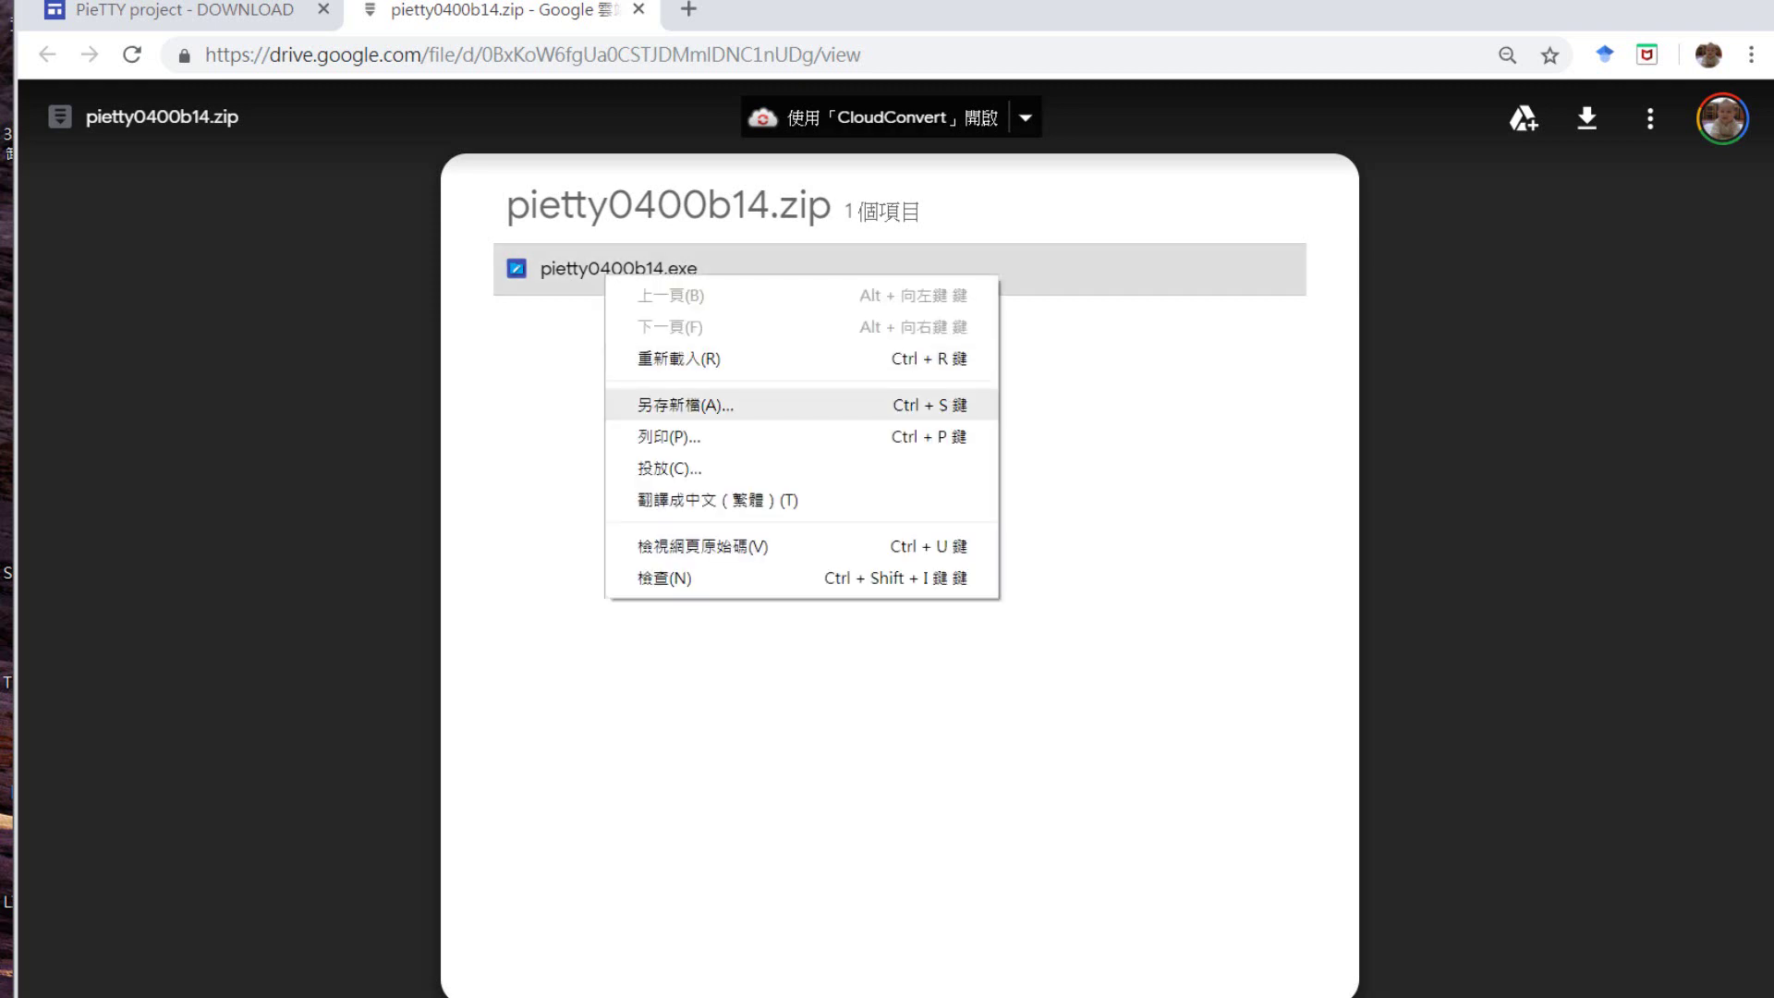
{"action": "left_click", "coordinate": [686, 405]}
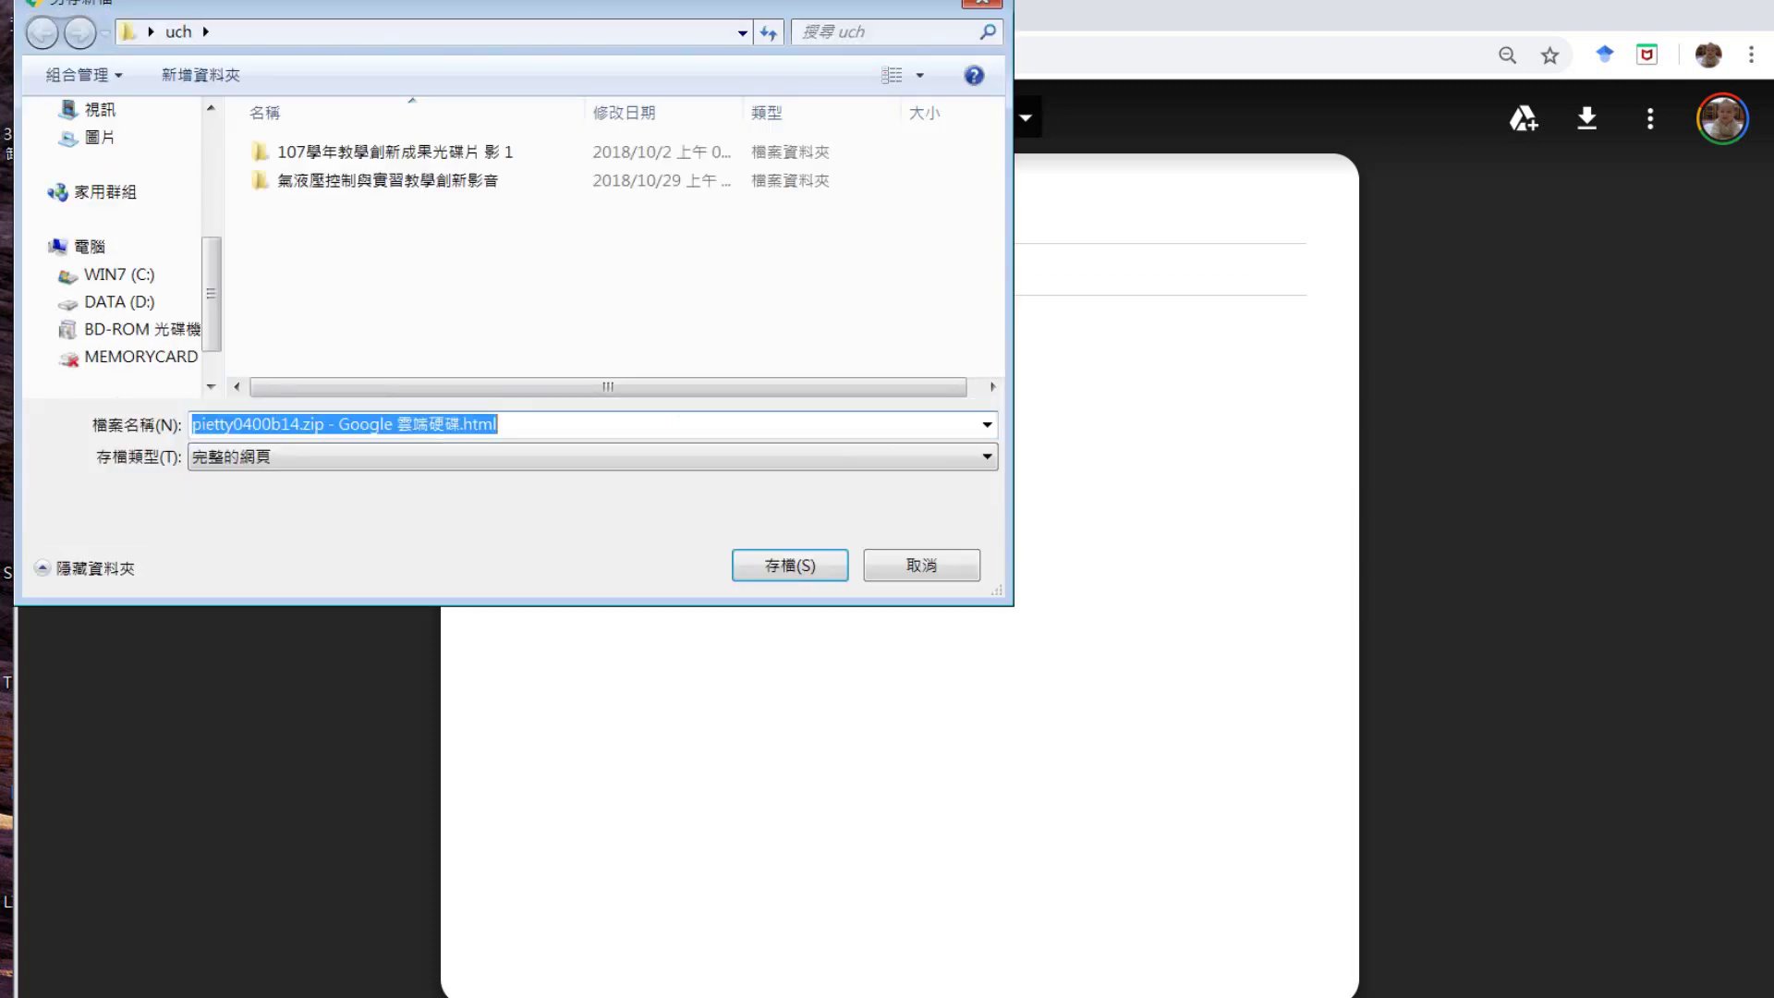
{"action": "key", "text": "Escape"}
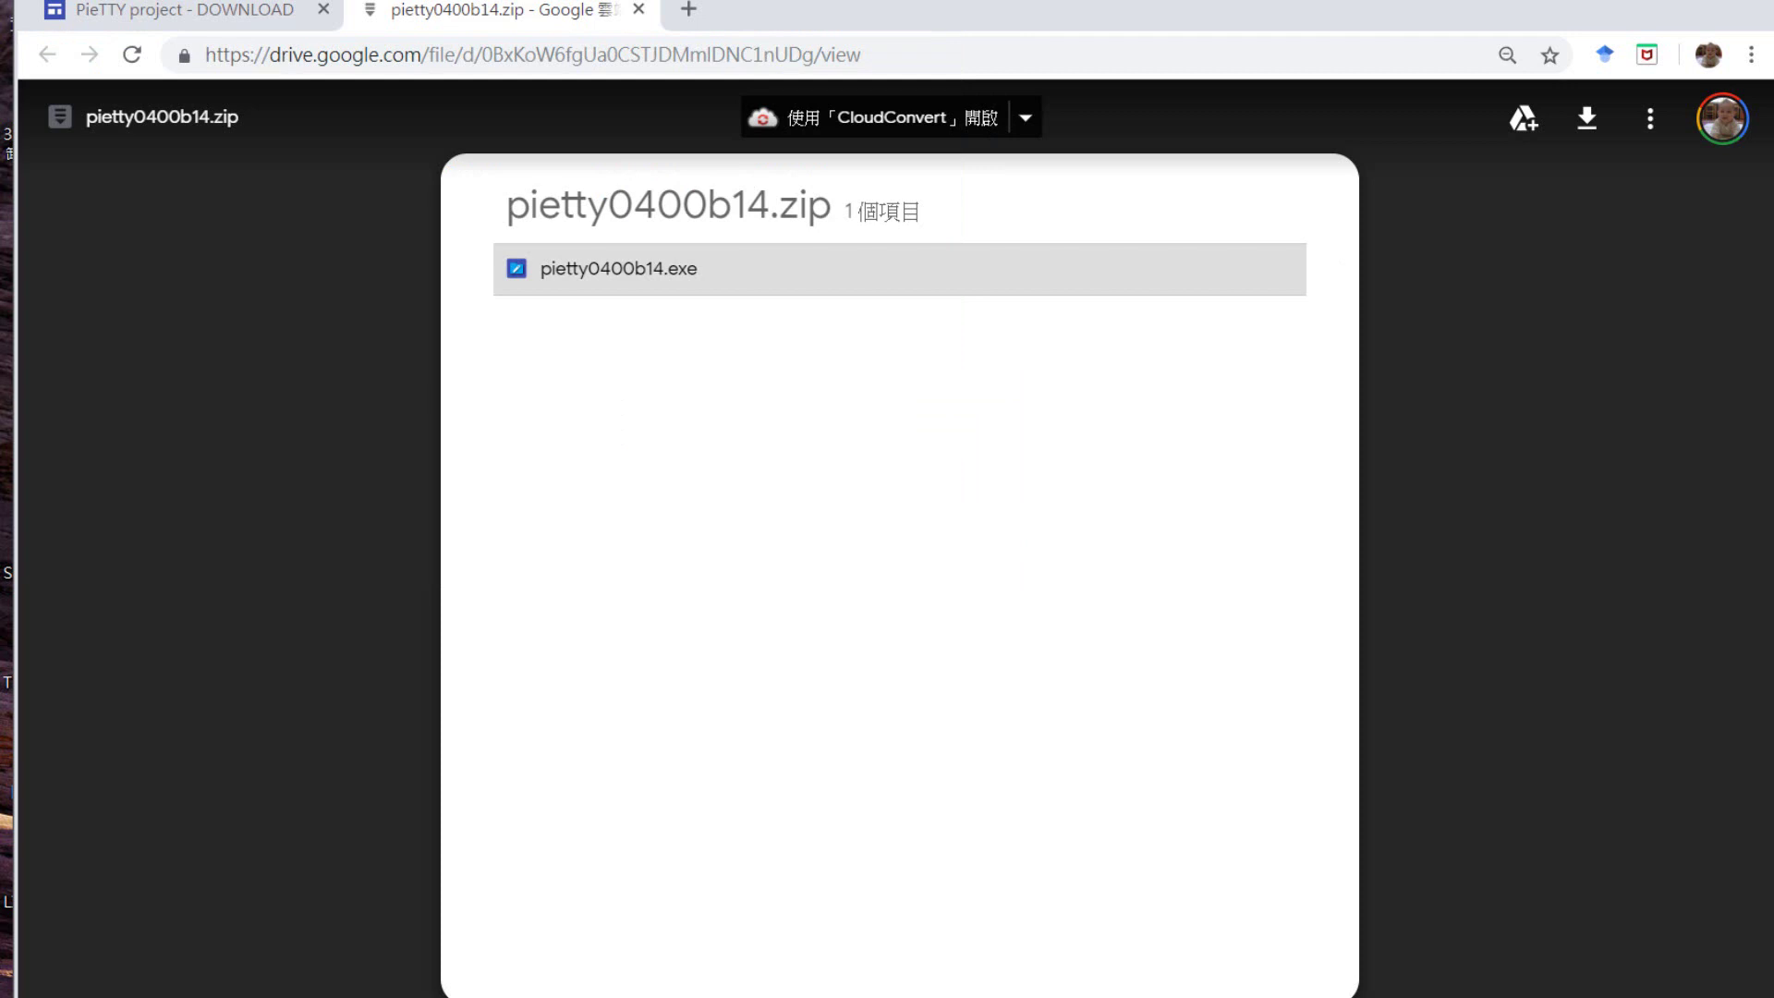
{"action": "left_click", "coordinate": [1587, 118]}
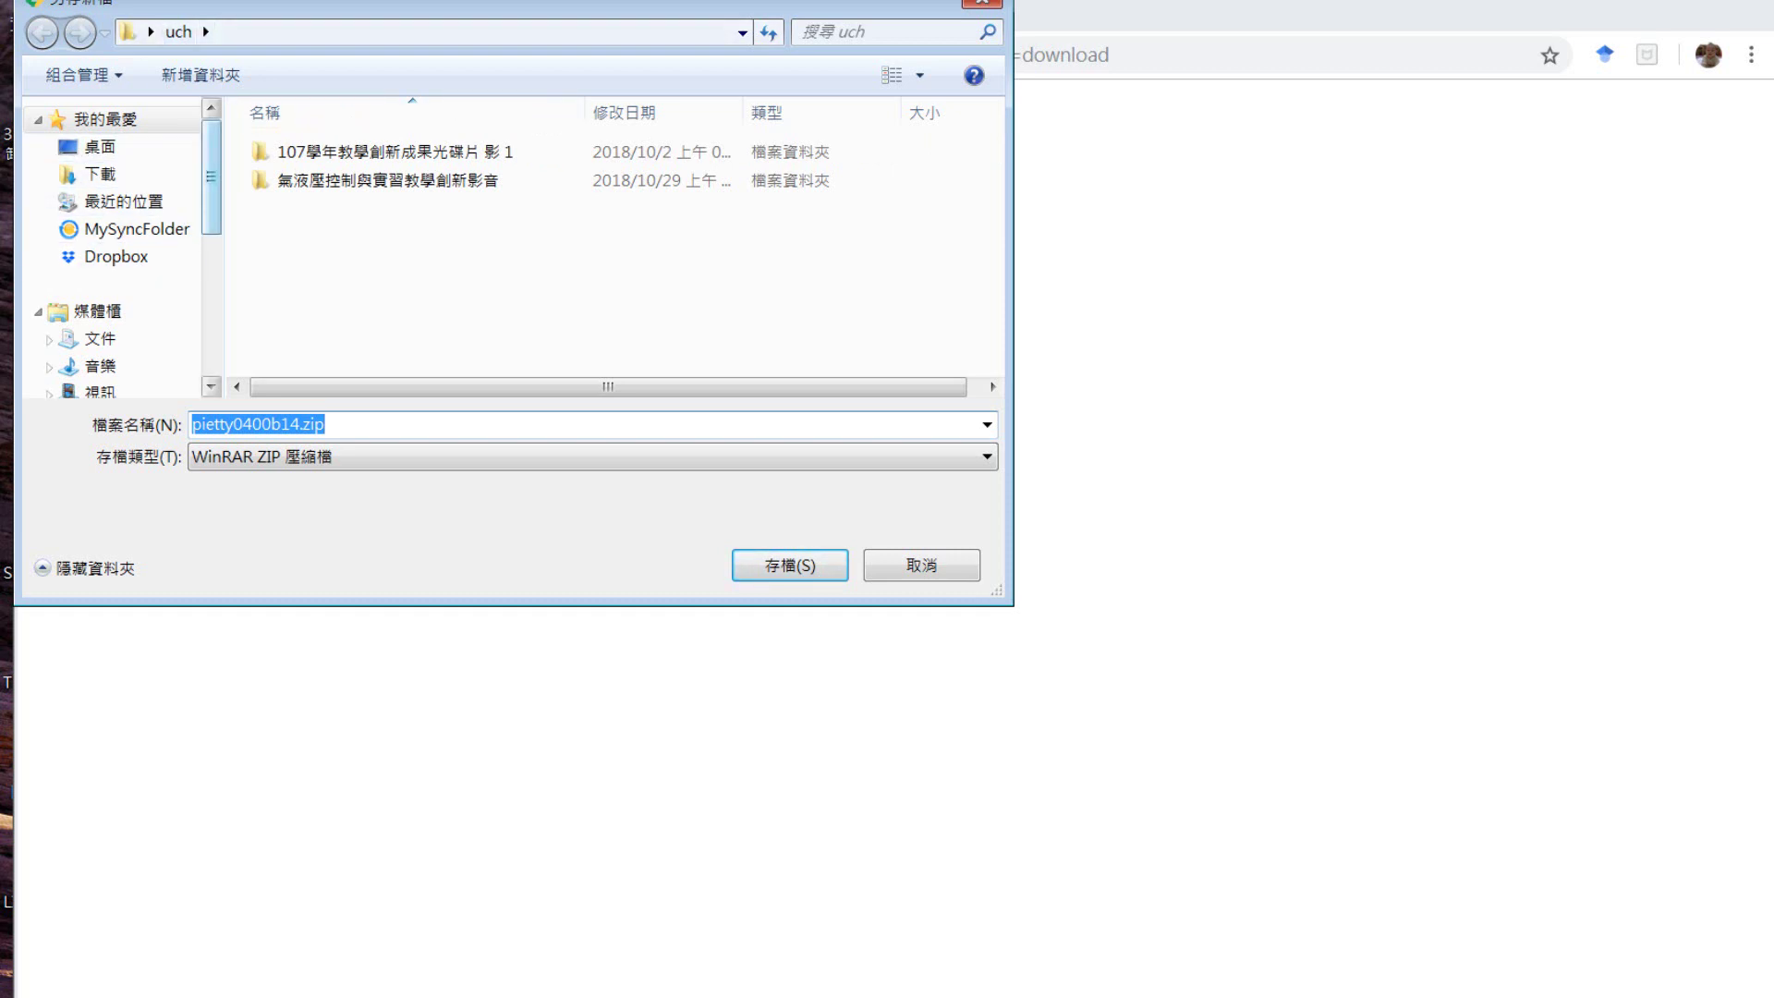
{"action": "scroll", "coordinate": [111, 275], "scroll_direction": "down", "scroll_amount": 4}
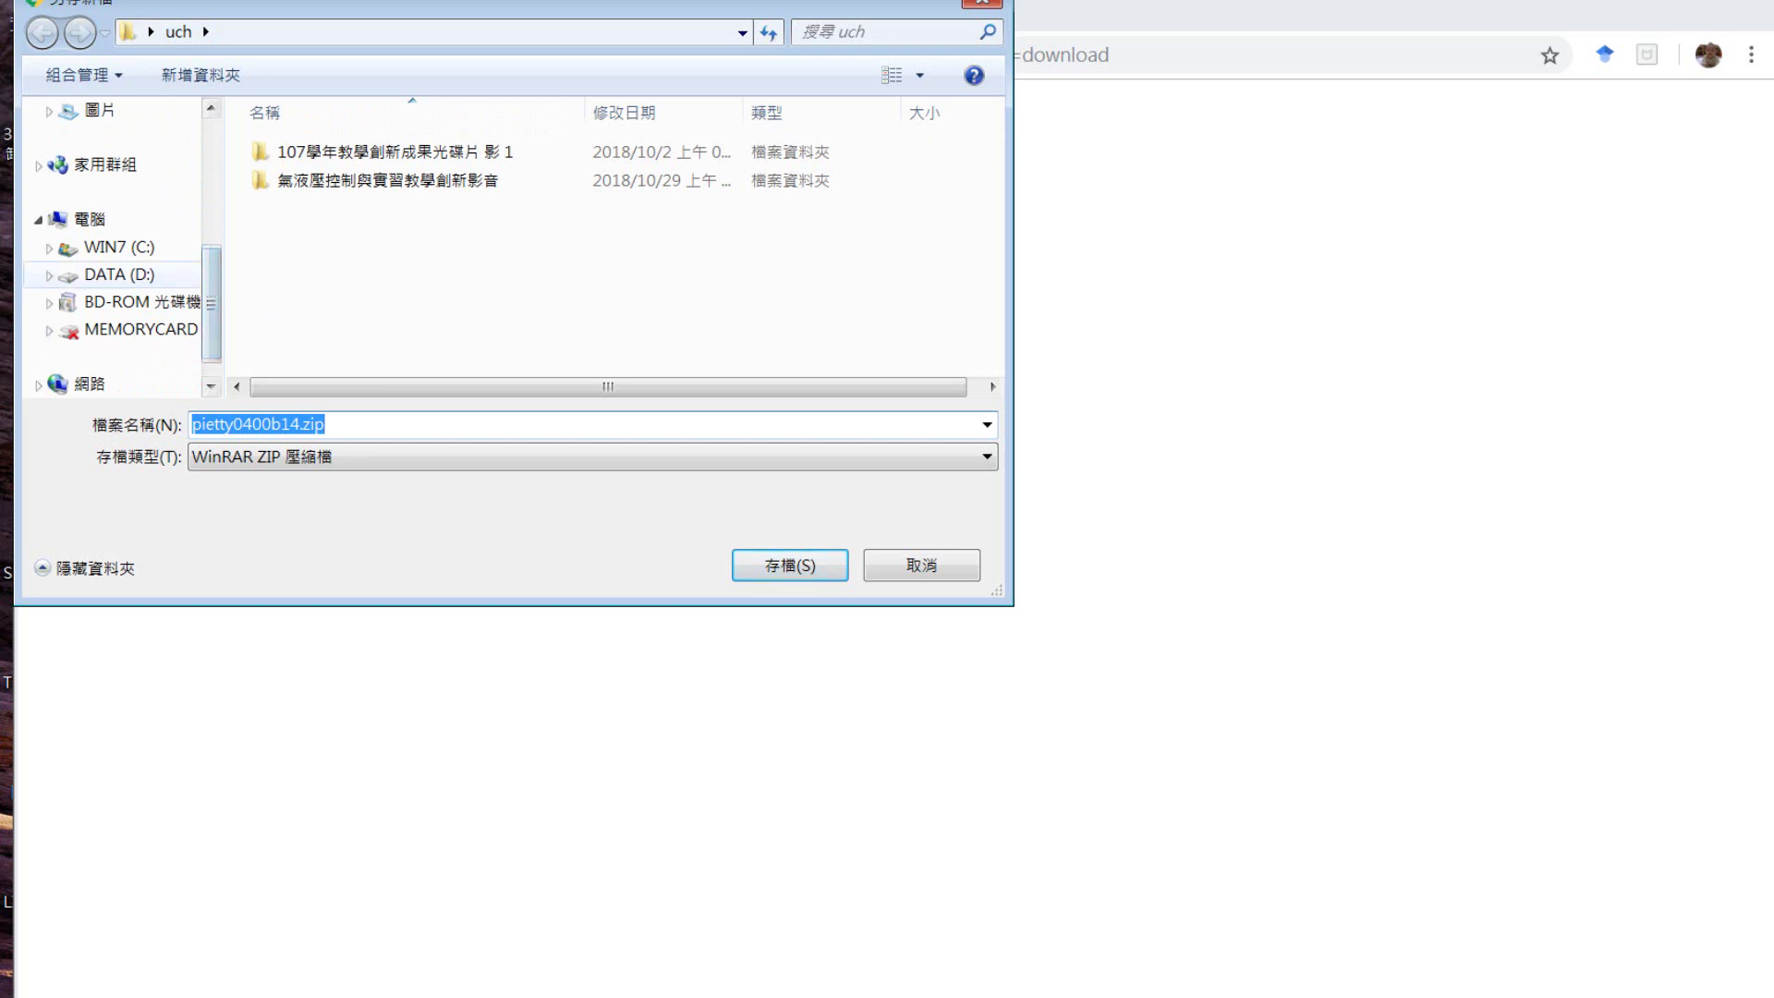
{"action": "left_click", "coordinate": [118, 274]}
{"action": "scroll", "coordinate": [110, 241], "scroll_direction": "up", "scroll_amount": 3}
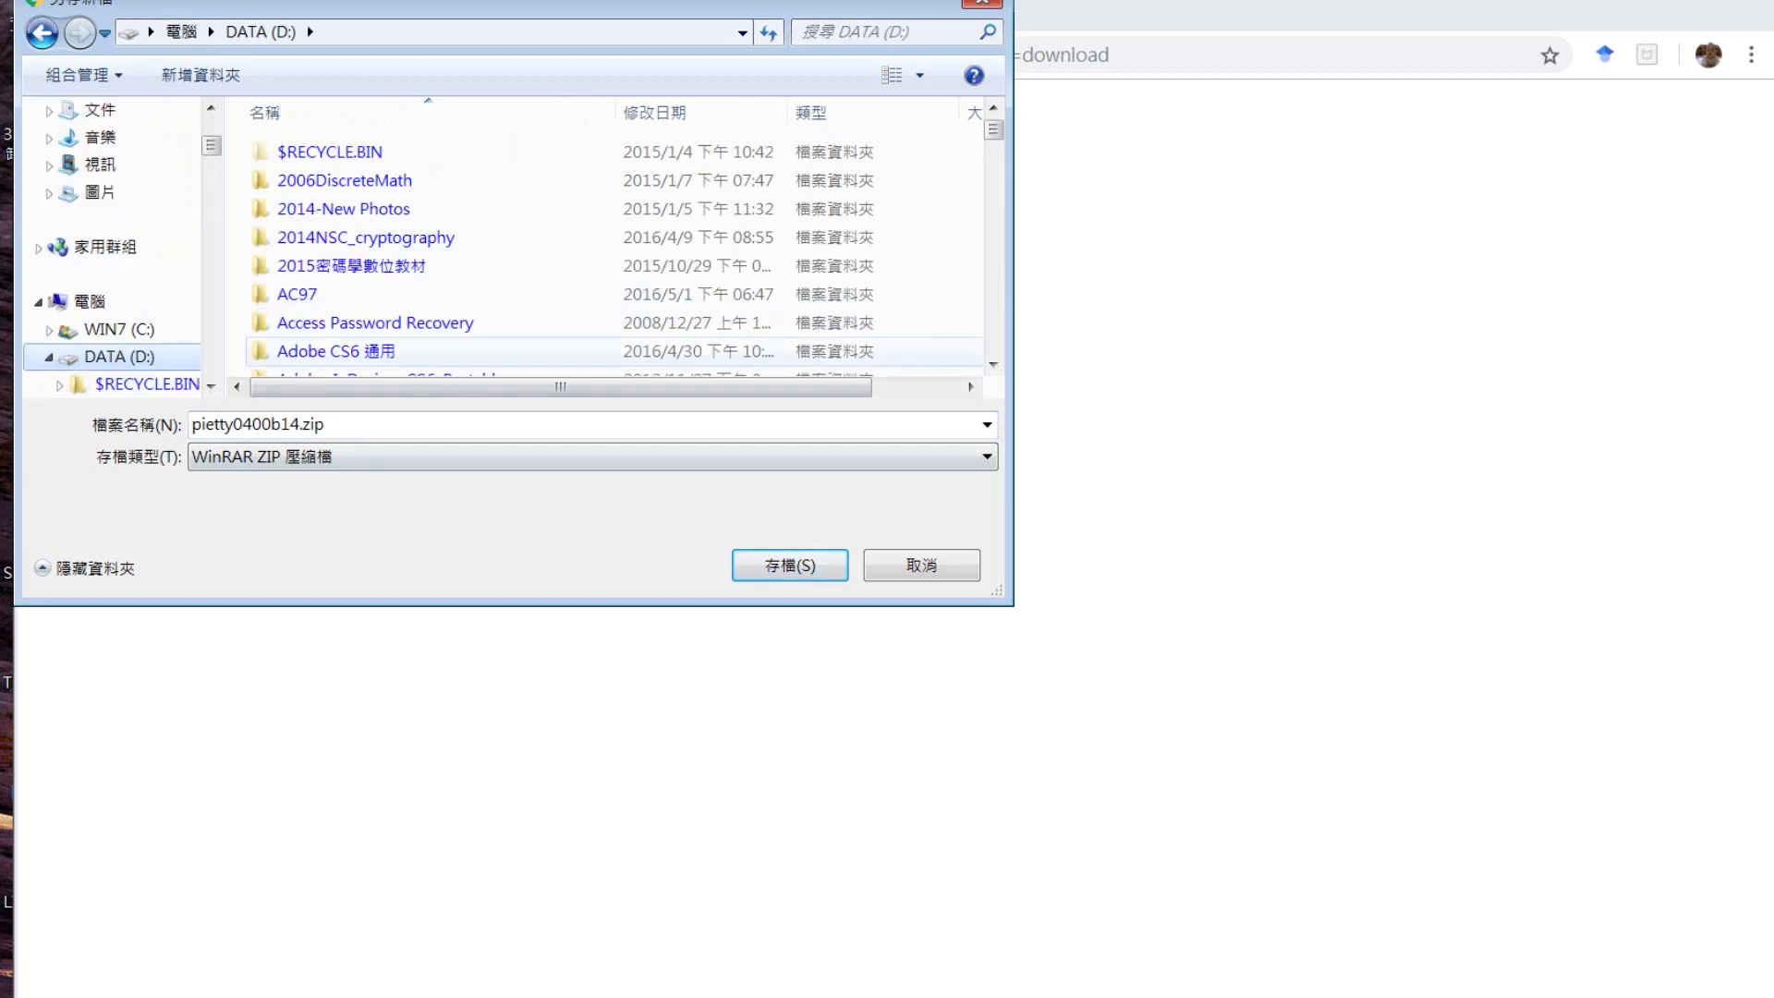
{"action": "key", "text": "Return"}
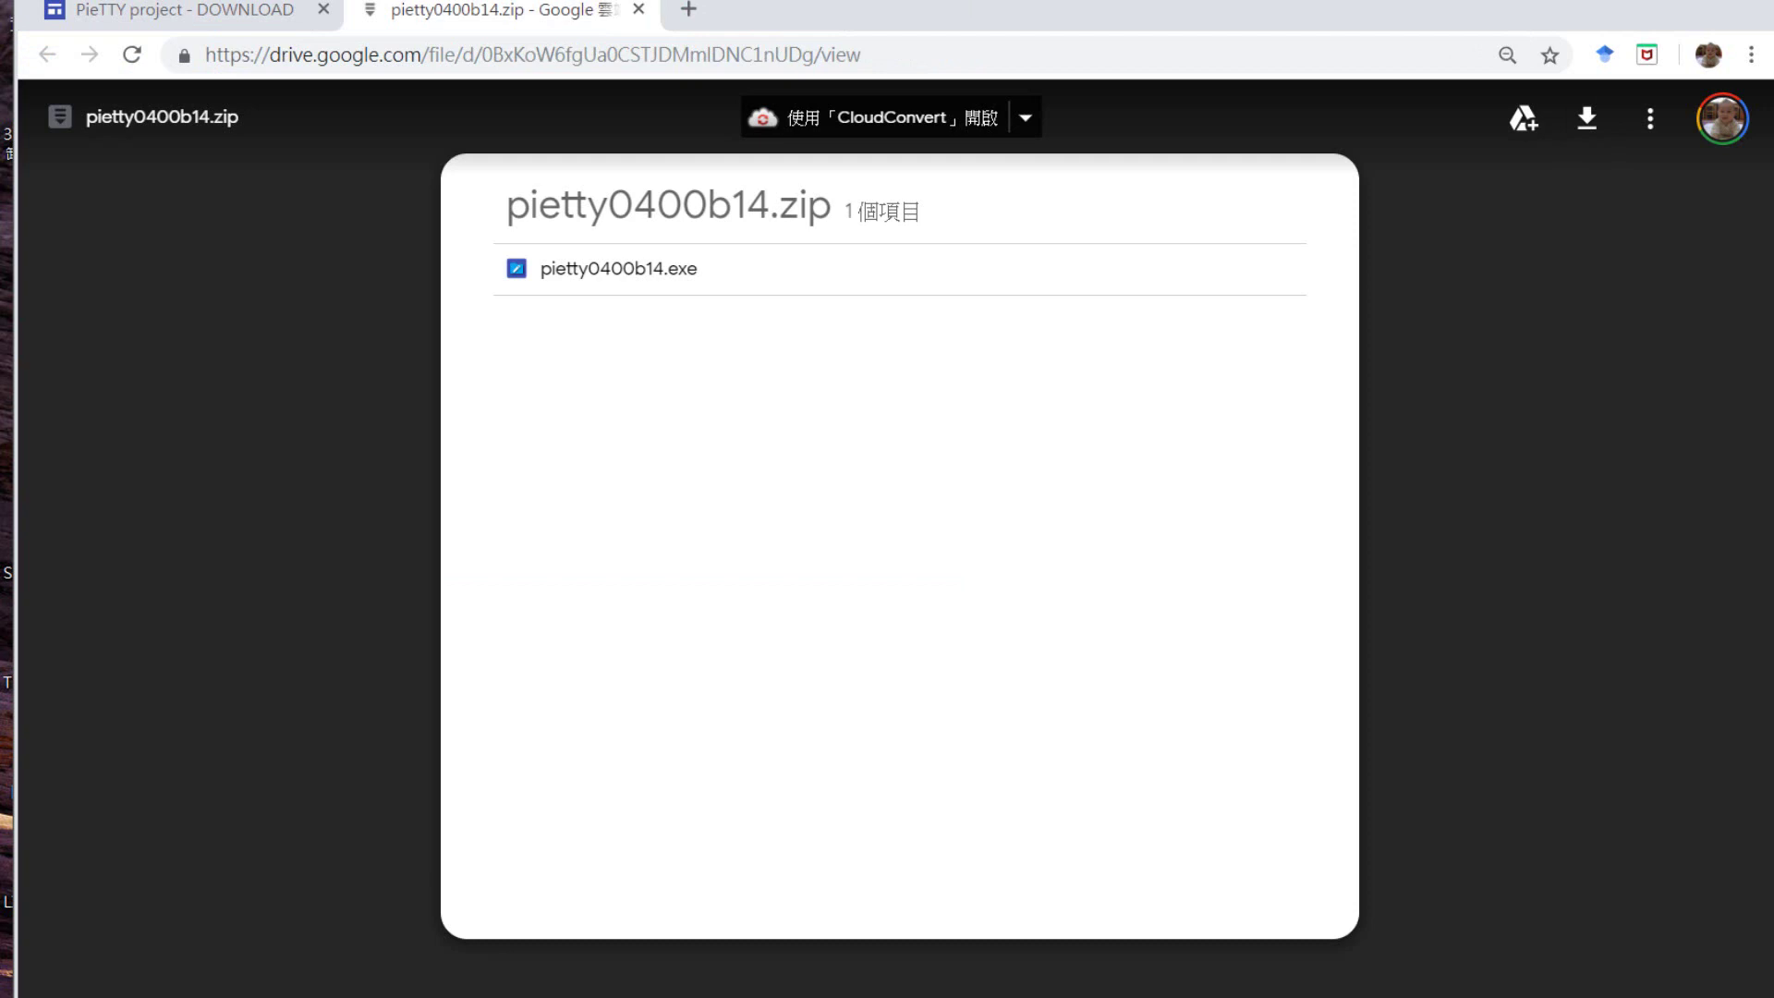
{"action": "left_click", "coordinate": [268, 993]}
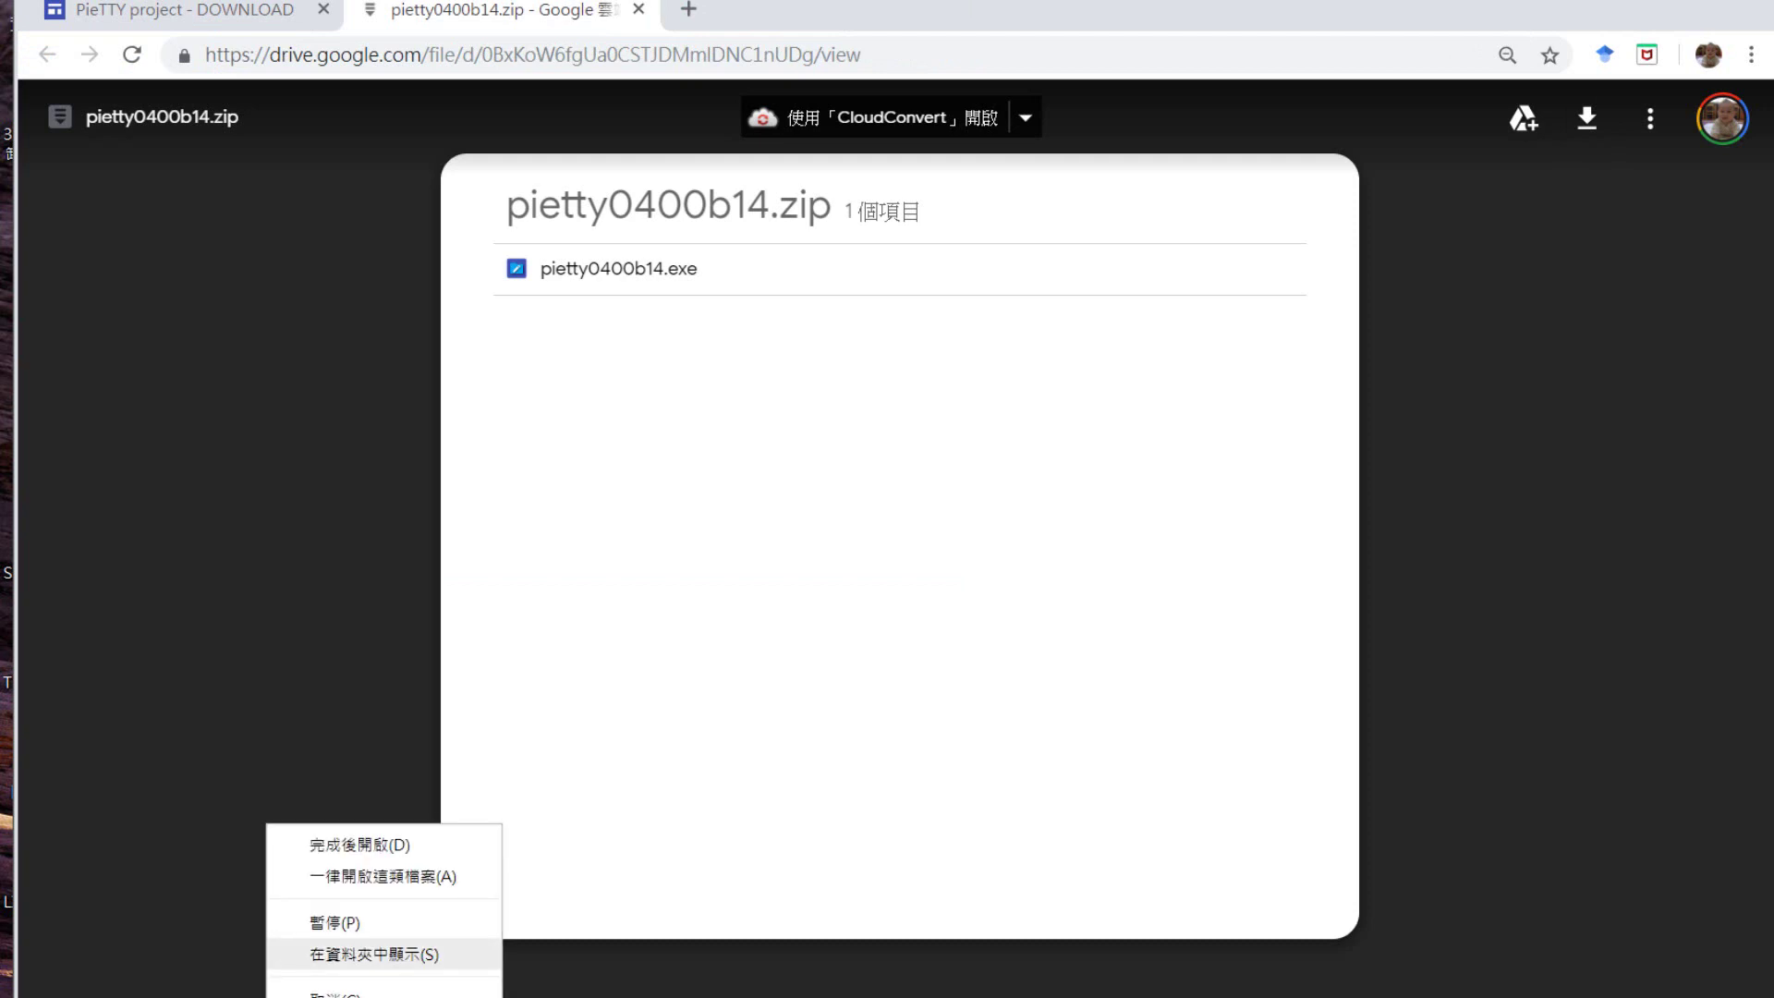
{"action": "key", "text": "Return"}
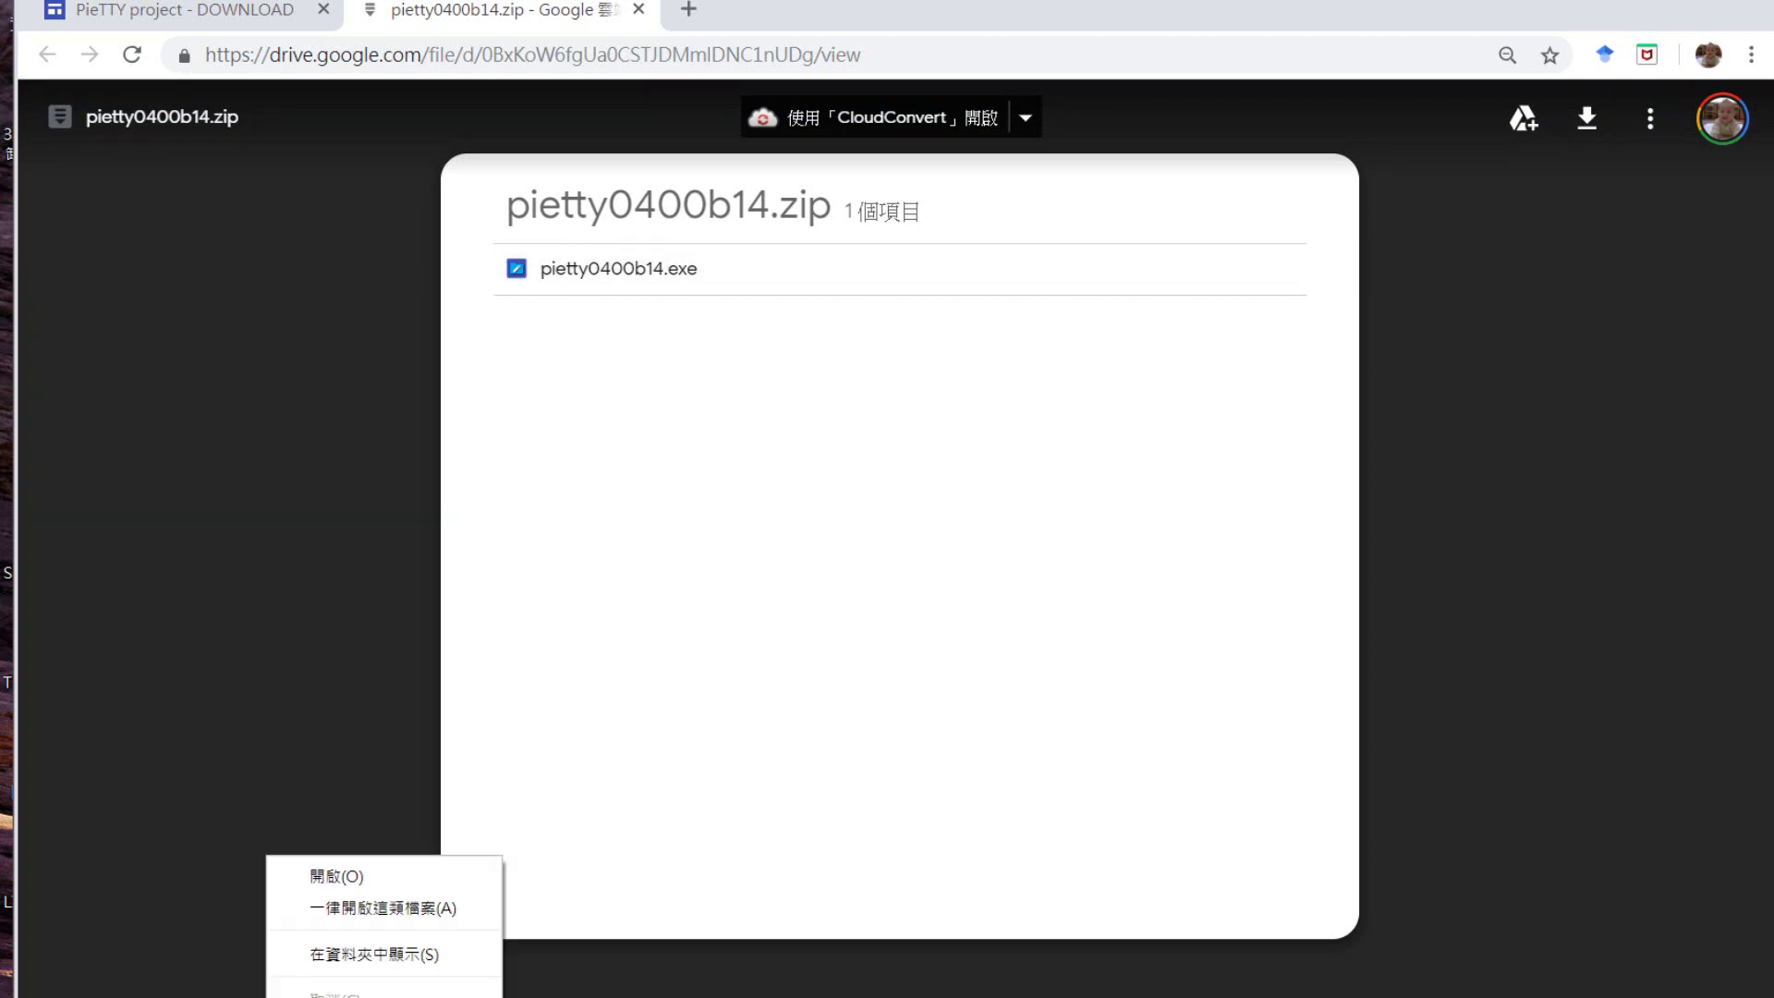
Extract pietty0400b14.zip on DATA (D:) and run pietty0400b14.exe, confirming the security prompt.
{"action": "left_click", "coordinate": [374, 954]}
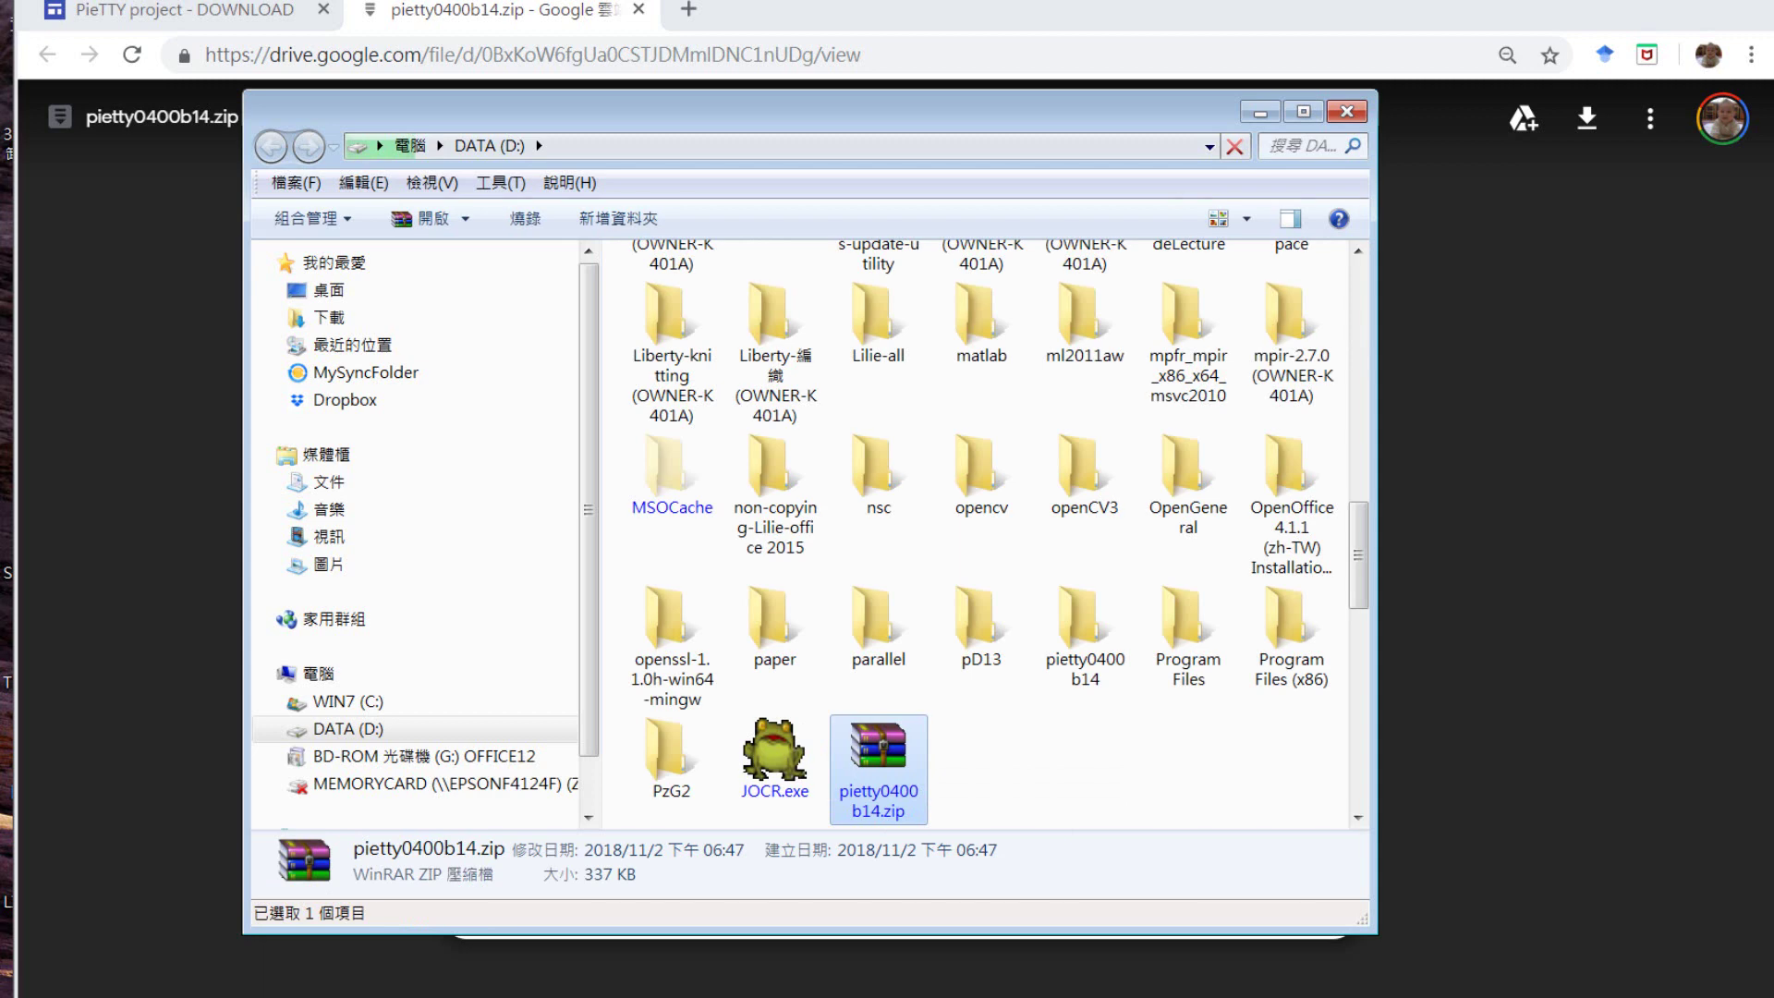
{"action": "right_click", "coordinate": [880, 750]}
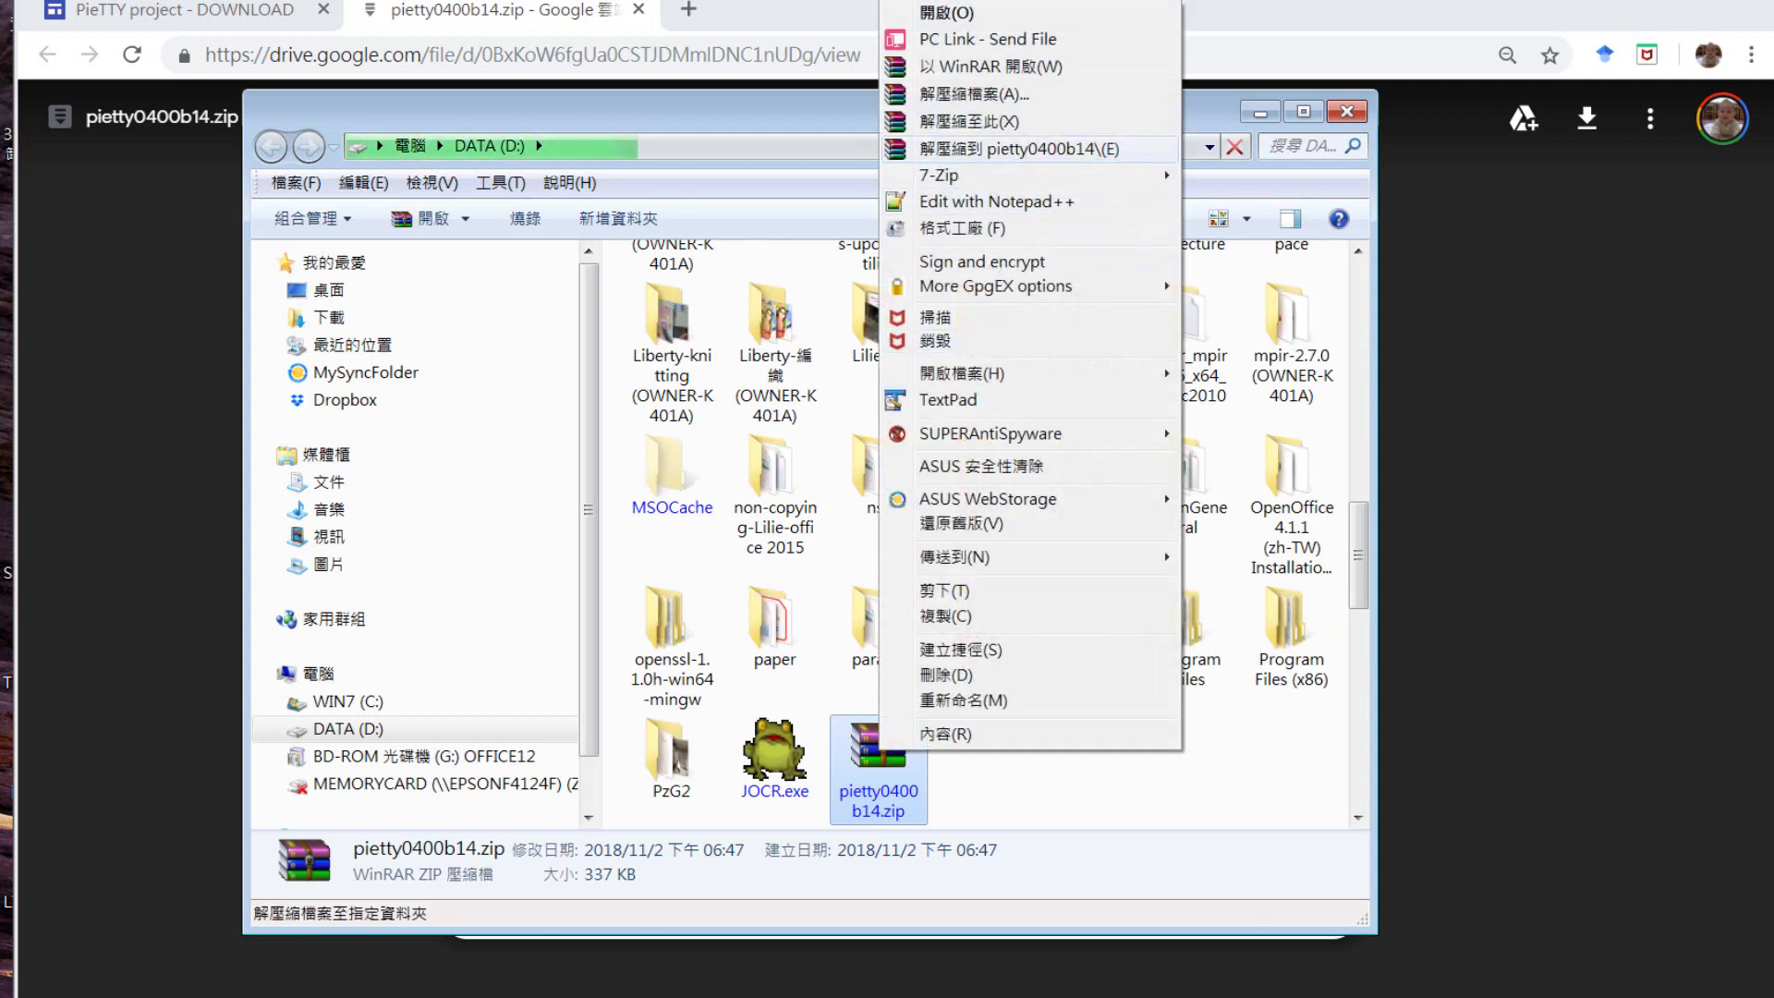
{"action": "key", "text": "e"}
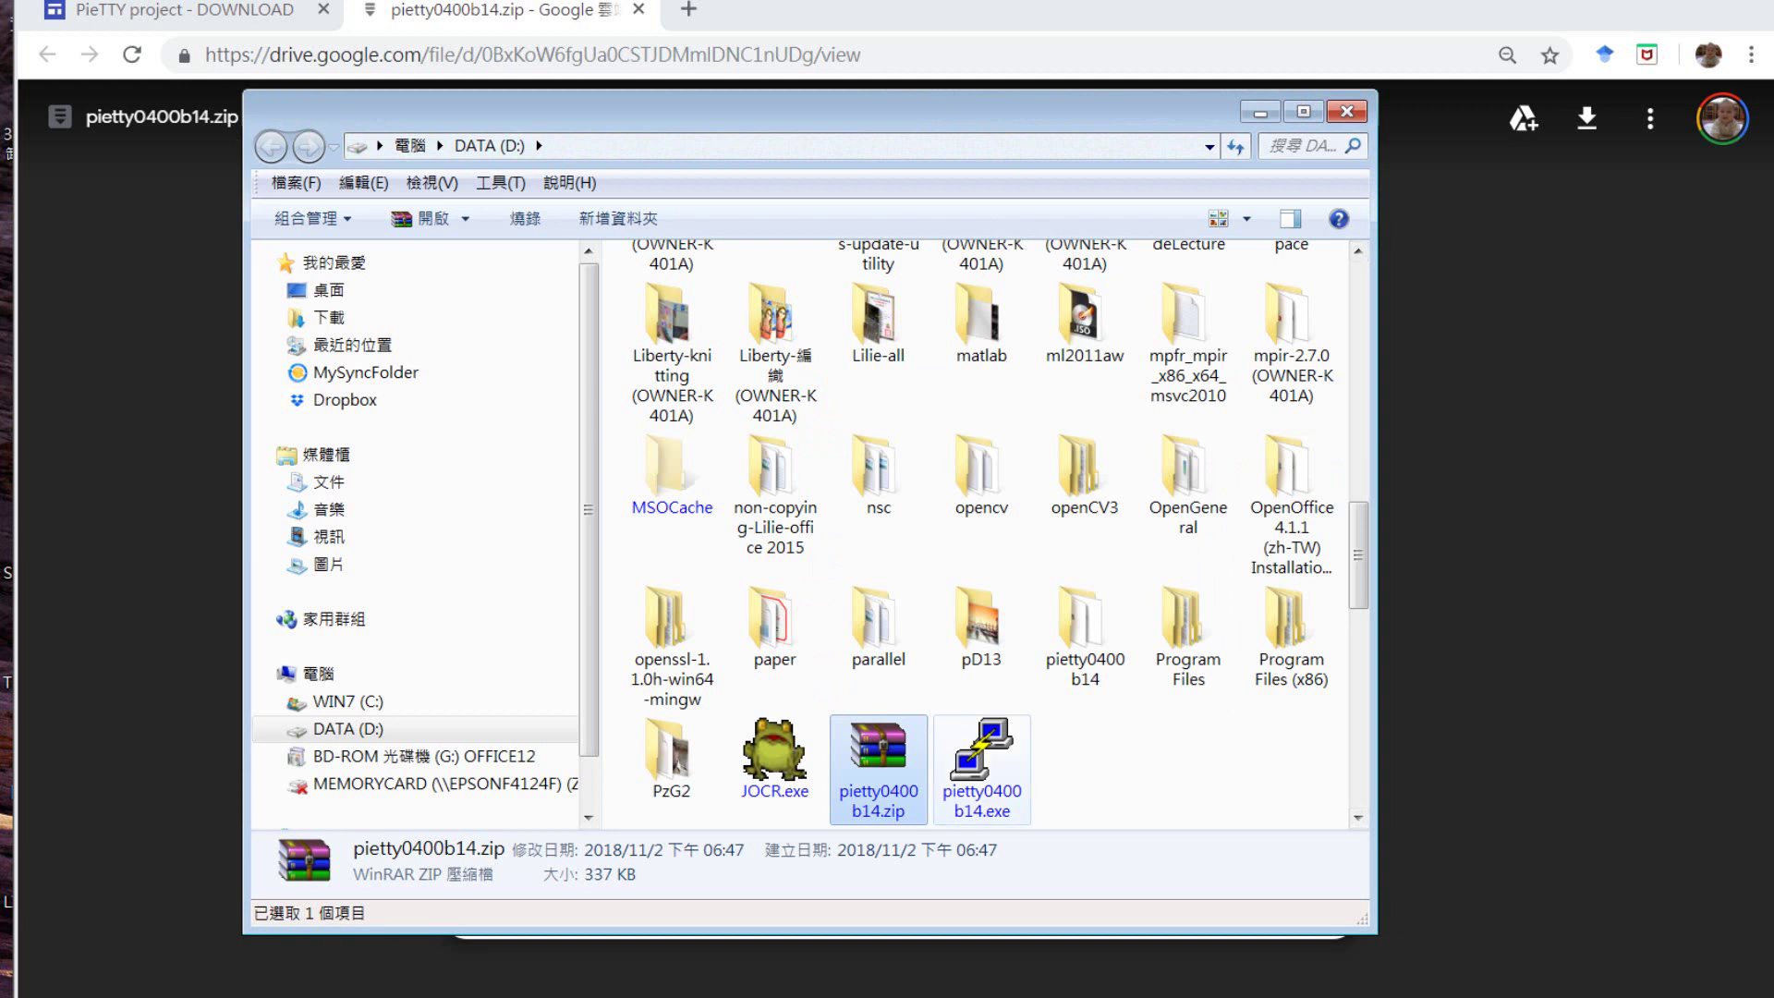
{"action": "double_click", "coordinate": [981, 758]}
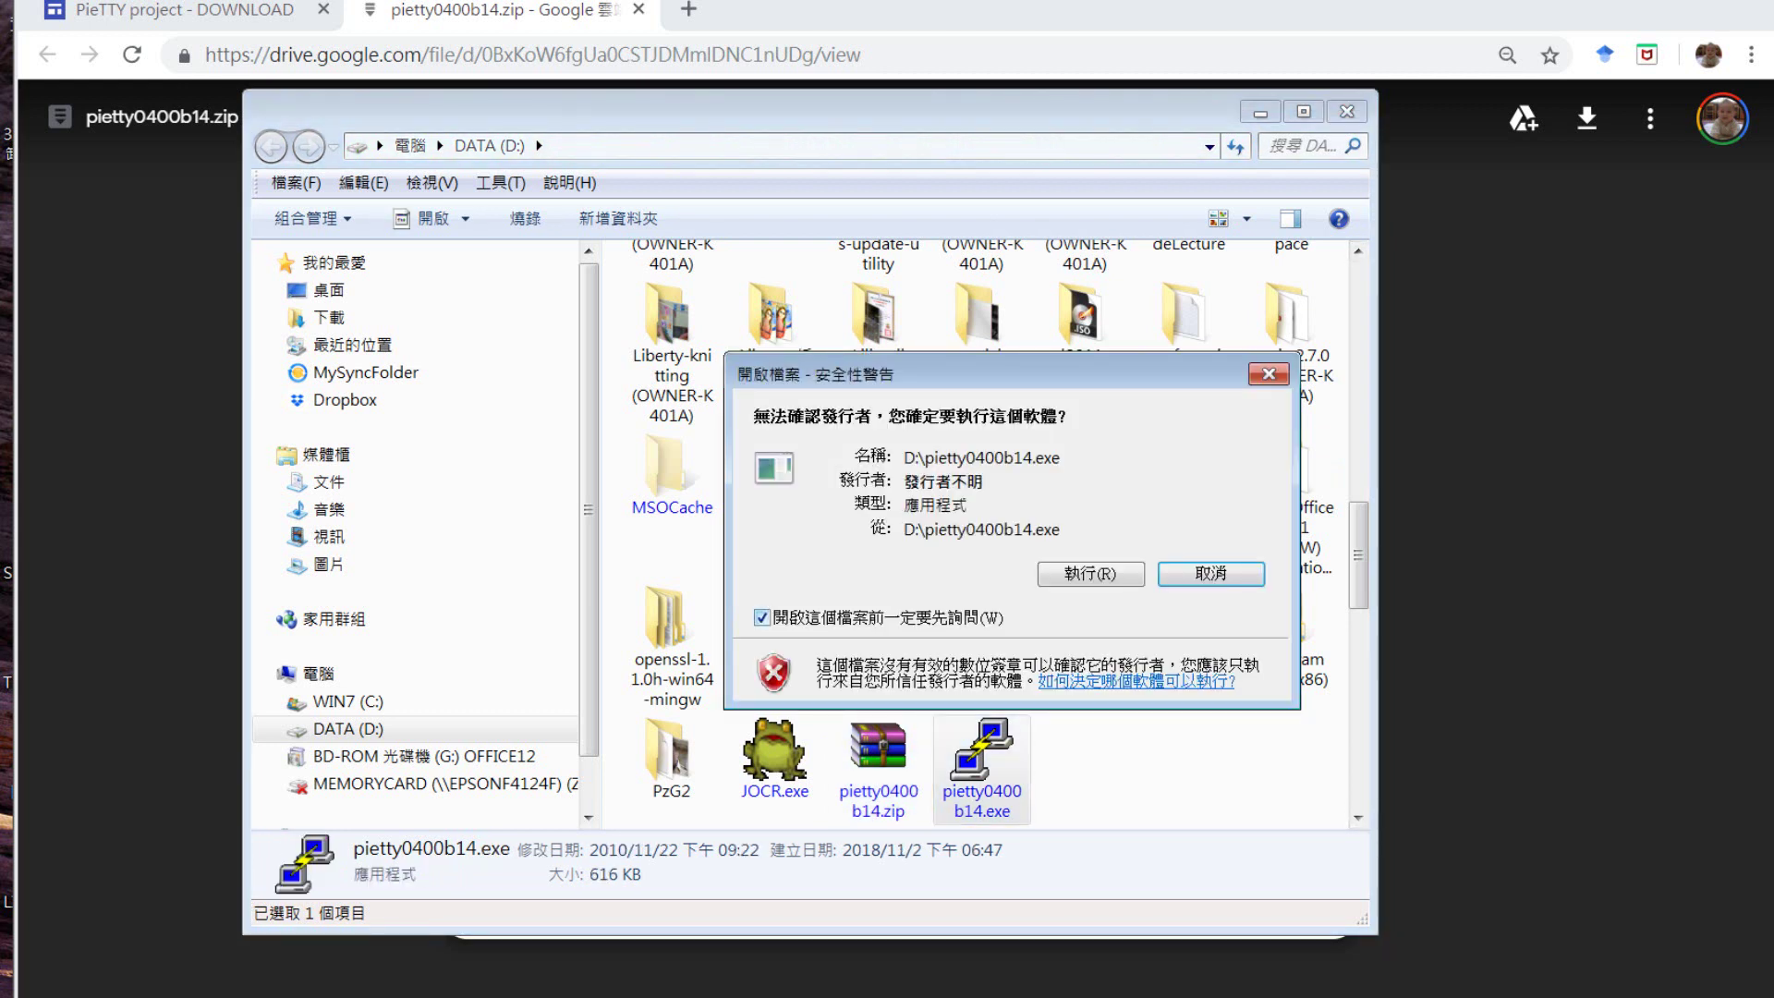
{"action": "left_click", "coordinate": [1091, 574]}
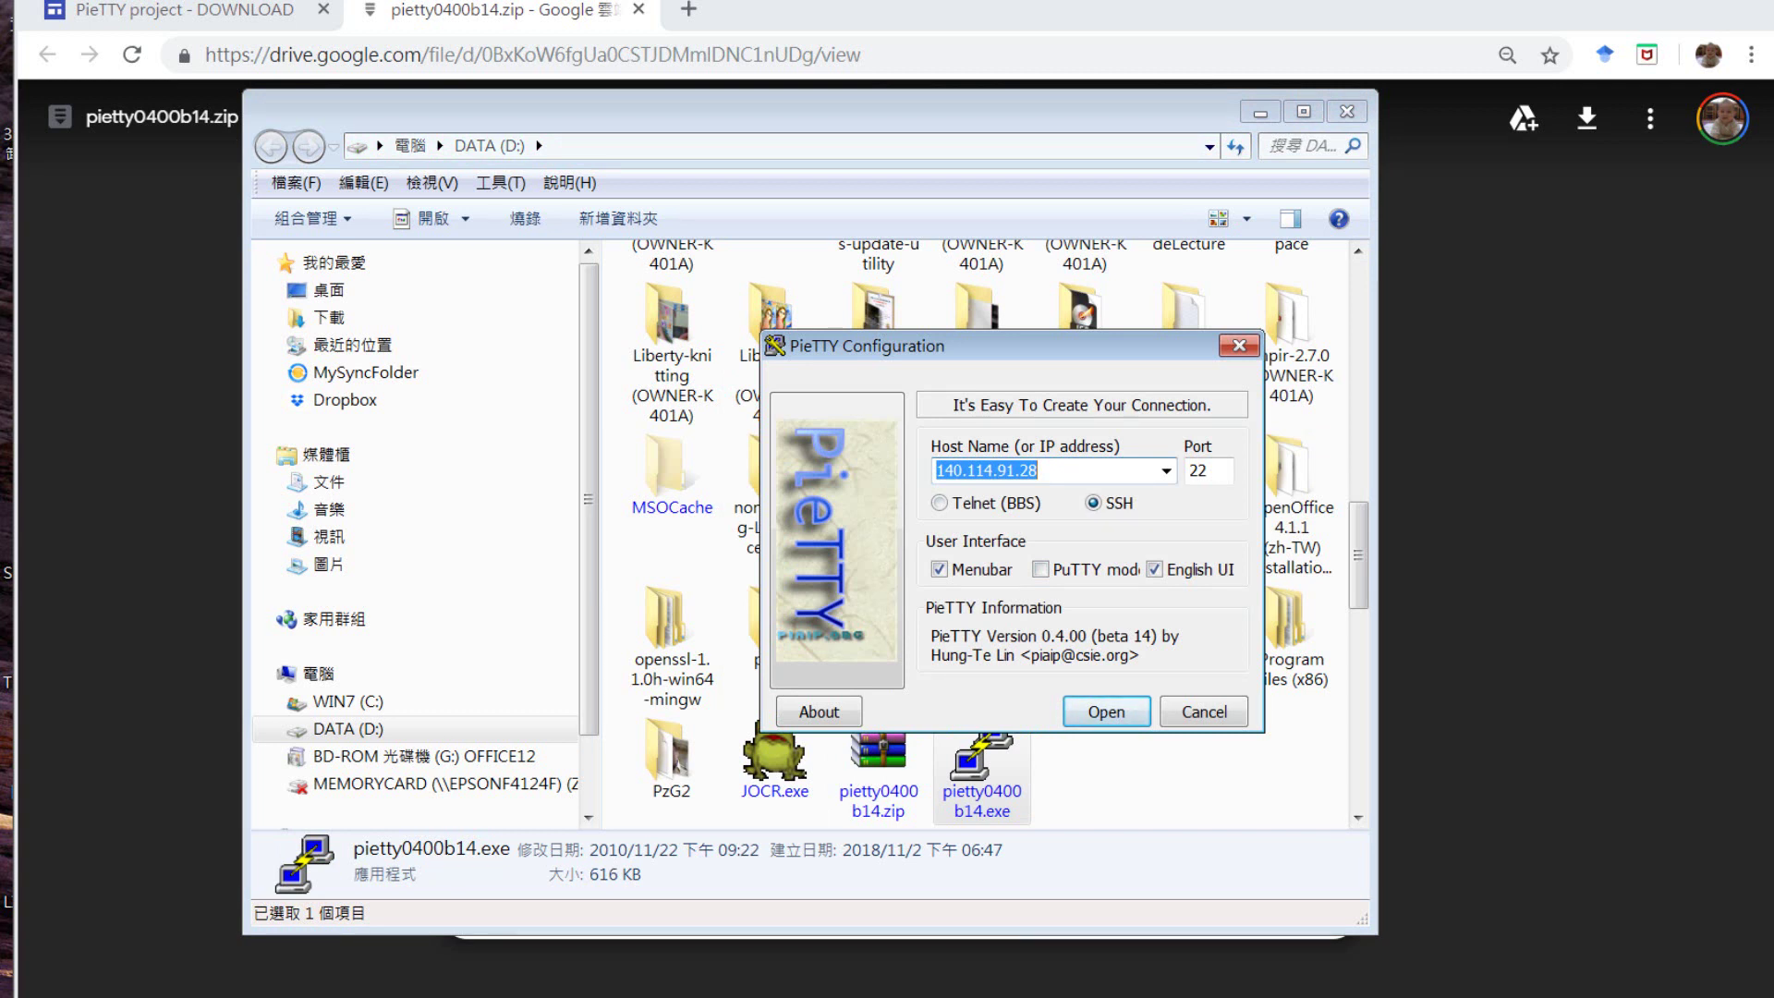
Set the host name to 192.168.1.113 with SSH on port 22 and open the connection.
{"action": "left_click", "coordinate": [1039, 471]}
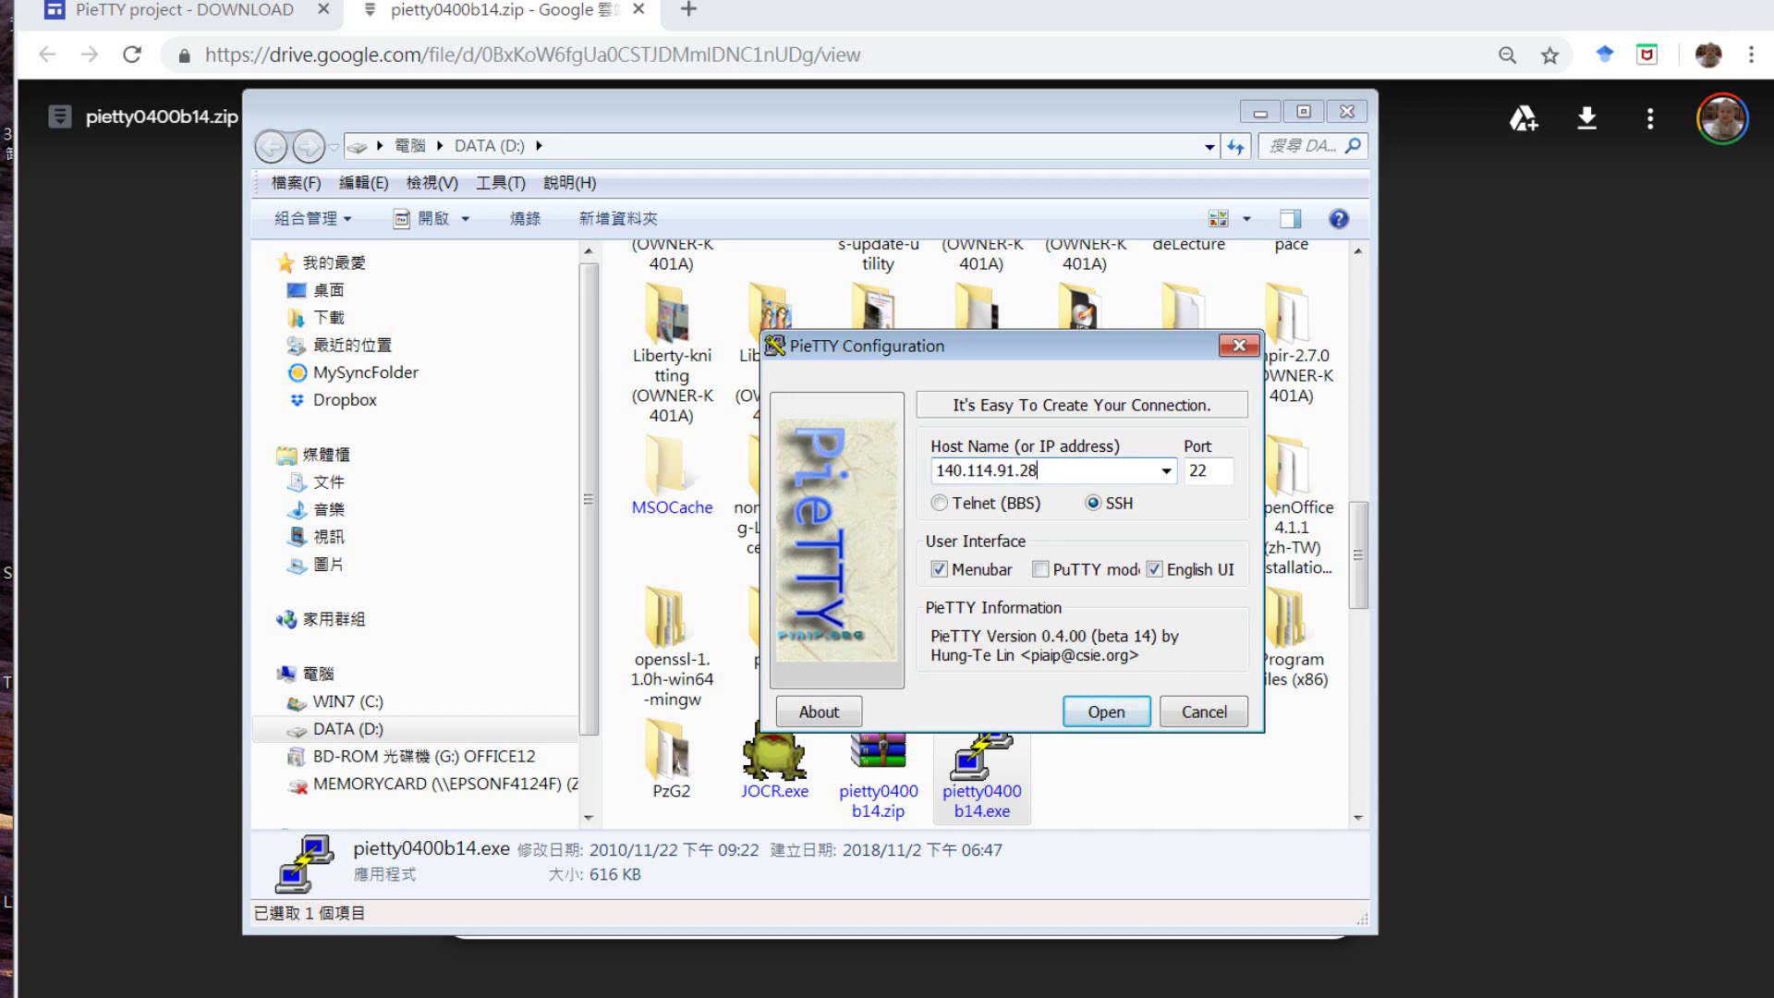
{"action": "key", "text": "BackSpace"}
{"action": "key", "text": "BackSpace"}
{"action": "key", "text": "BackSpace"}
{"action": "key", "text": "BackSpace"}
{"action": "key", "text": "BackSpace"}
{"action": "key", "text": "BackSpace"}
{"action": "key", "text": "BackSpace"}
{"action": "key", "text": "BackSpace"}
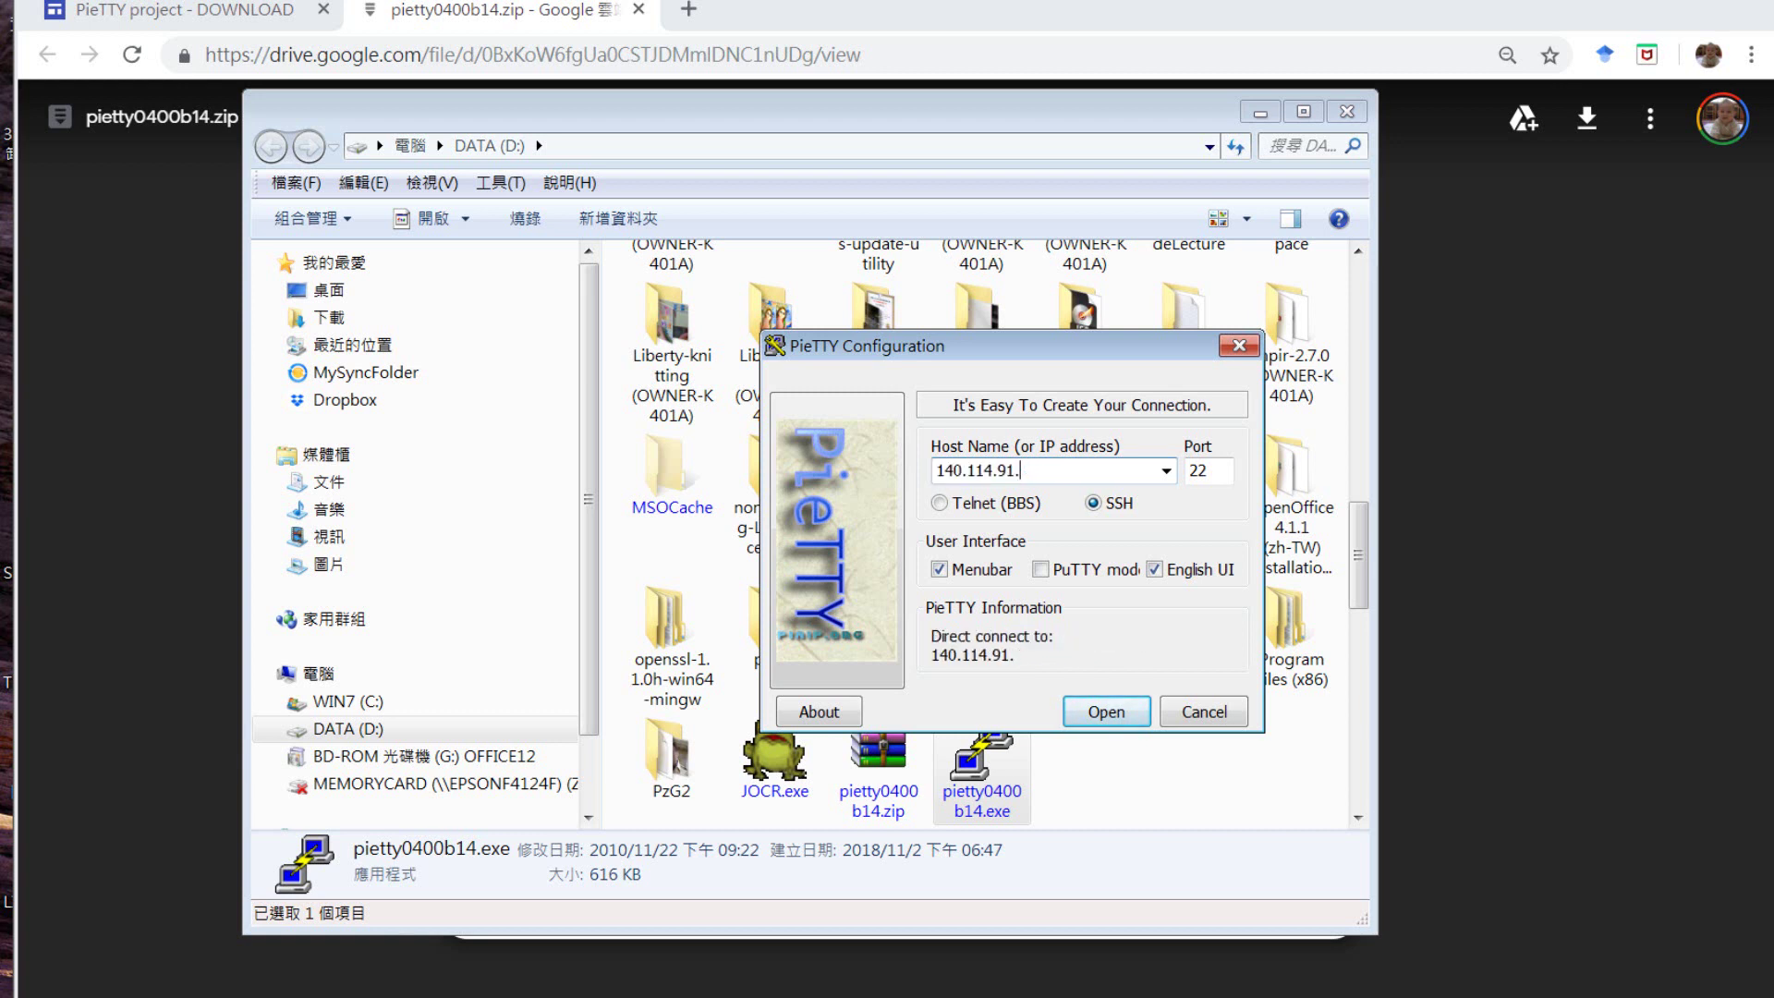
{"action": "key", "text": "BackSpace"}
{"action": "key", "text": "BackSpace"}
{"action": "key", "text": "BackSpace"}
{"action": "key", "text": "BackSpace"}
{"action": "type", "text": "92.168.1.113"}
{"action": "key", "text": "Return"}
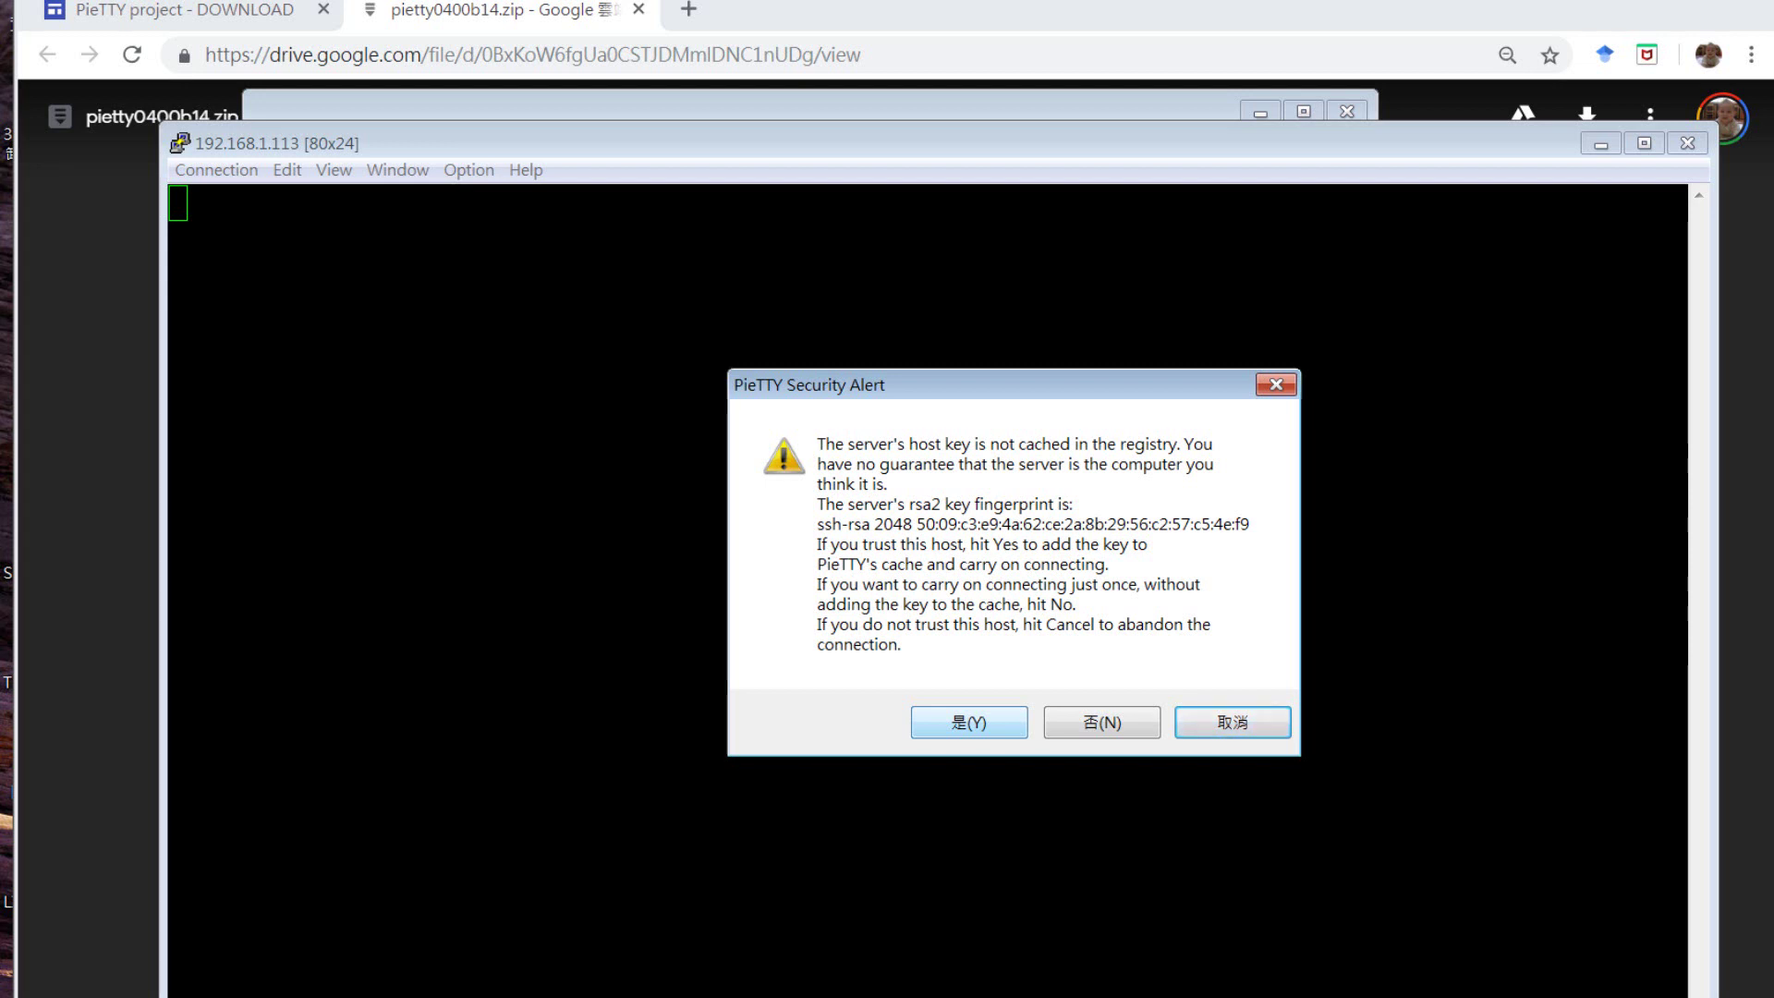
Accept the server's rsa2 host key and log in with the username and password.
{"action": "left_click", "coordinate": [969, 721]}
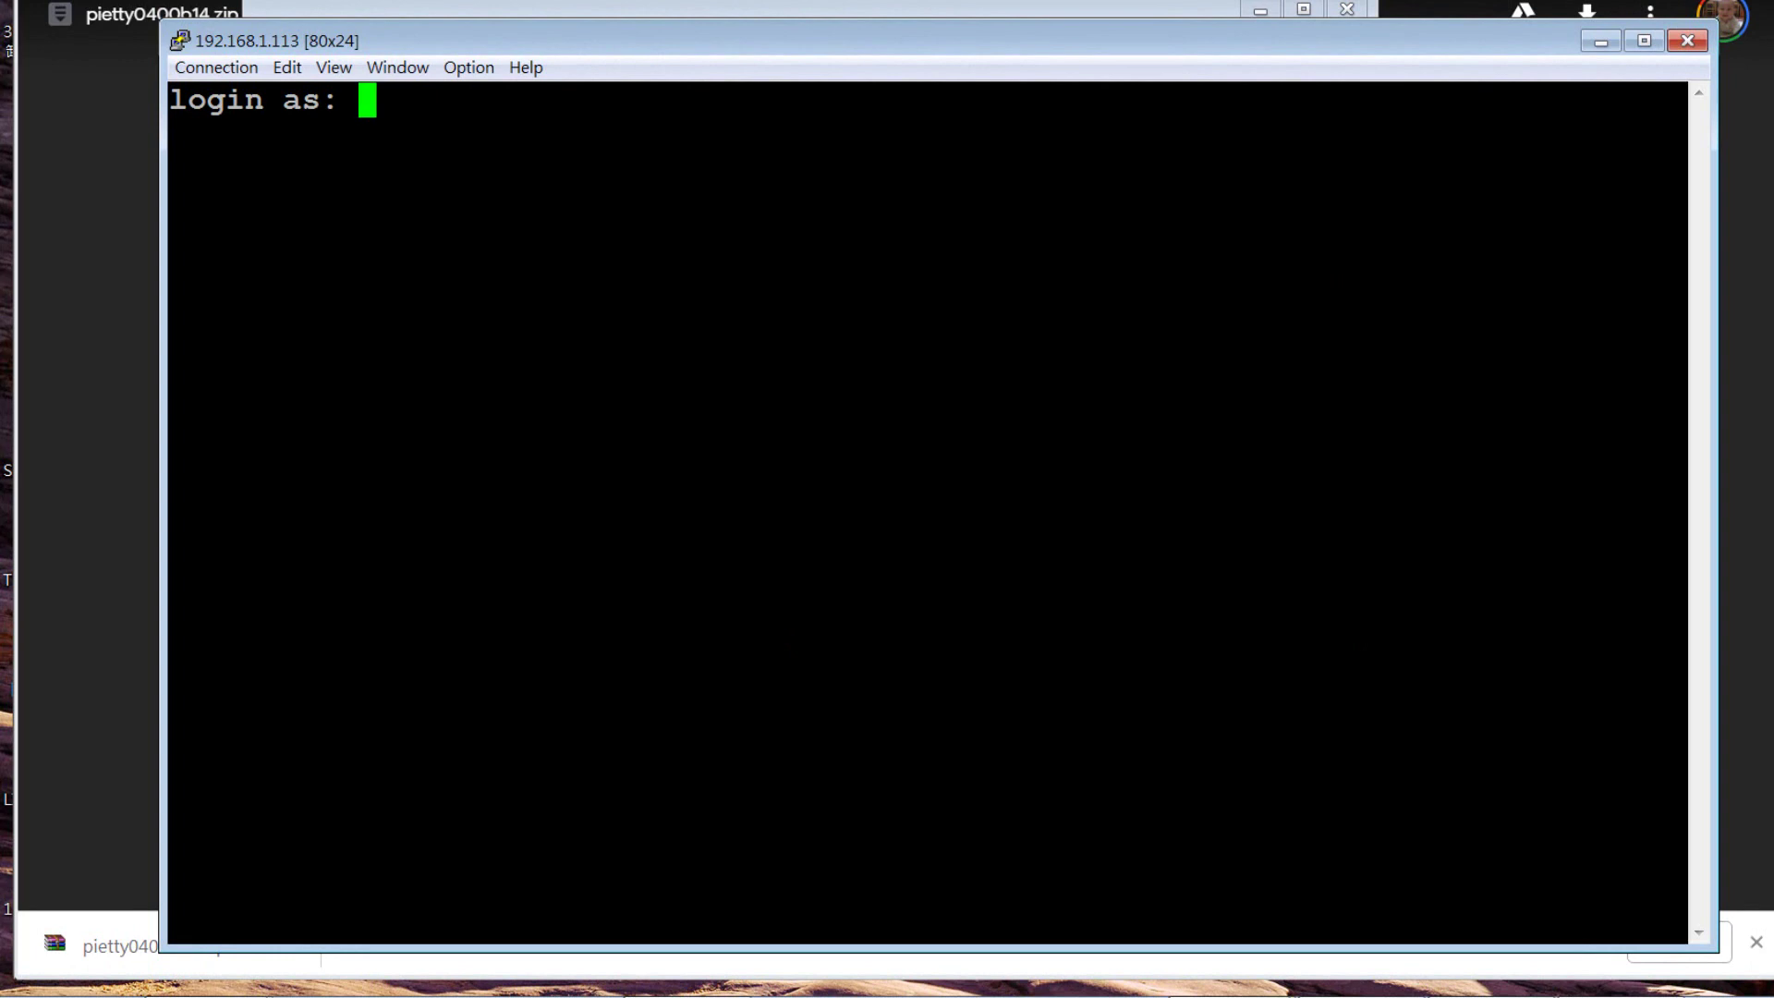
{"action": "type", "text": "anwendne"}
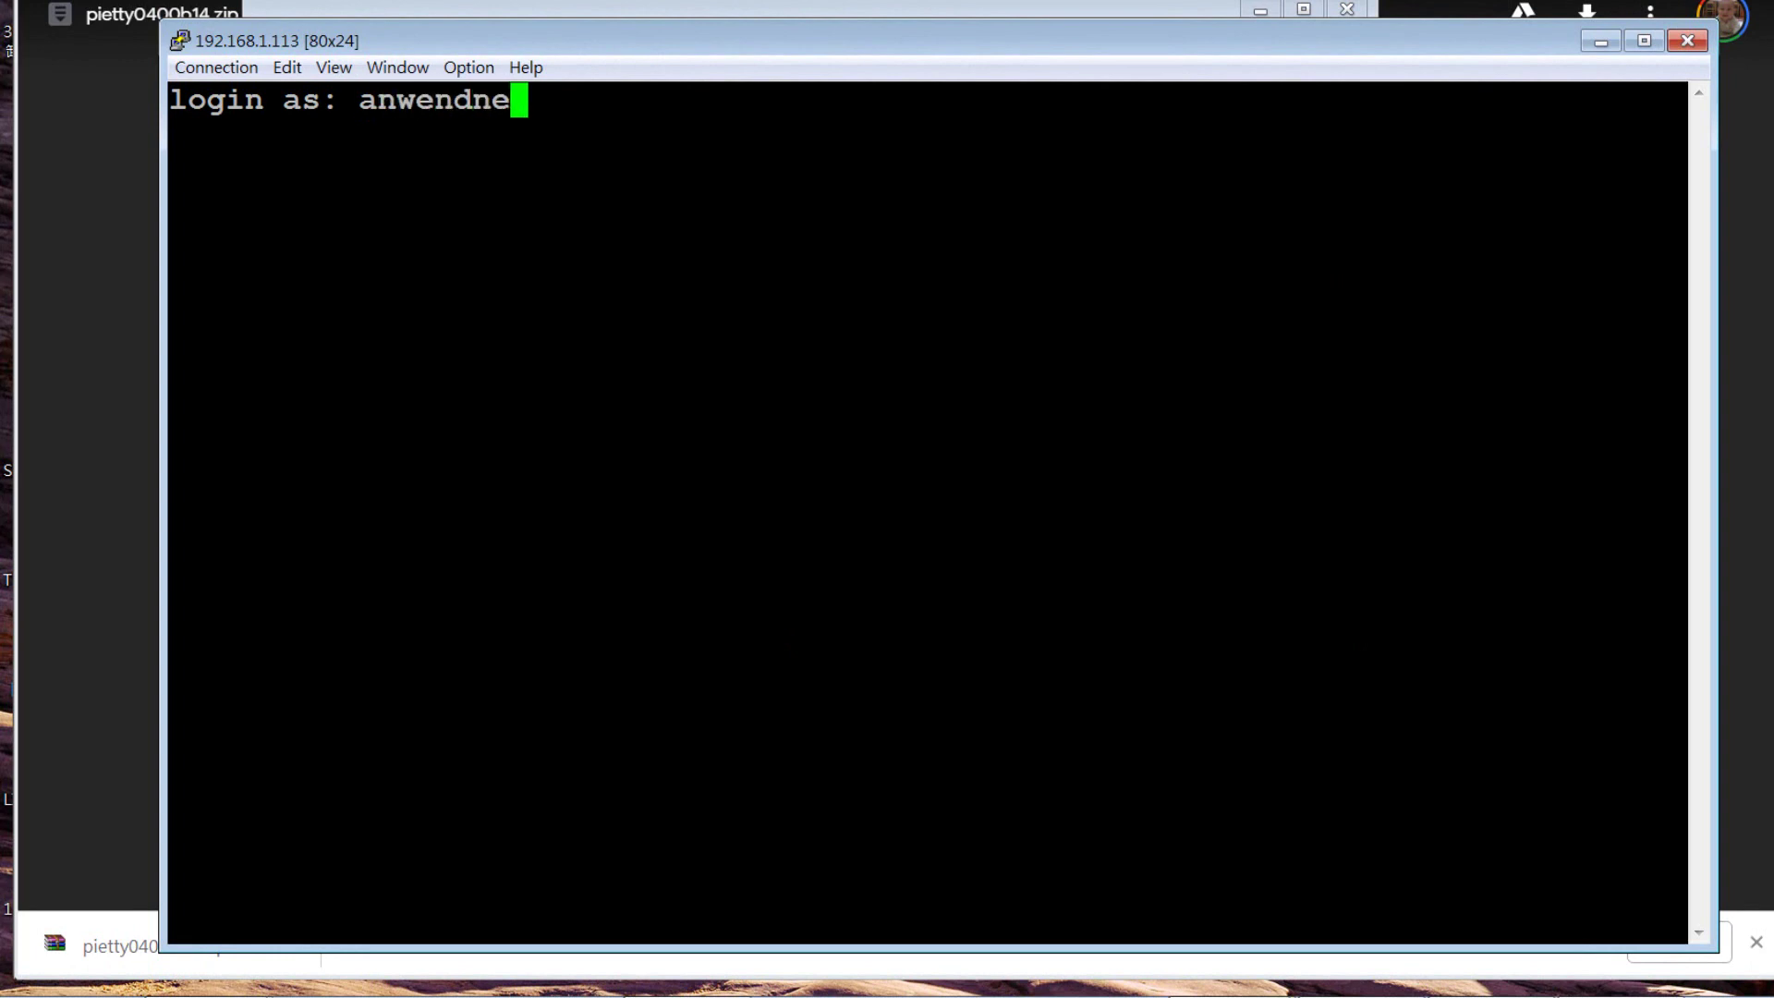
{"action": "key", "text": "BackSpace"}
{"action": "key", "text": "BackSpace"}
{"action": "type", "text": "eng"}
{"action": "key", "text": "Return"}
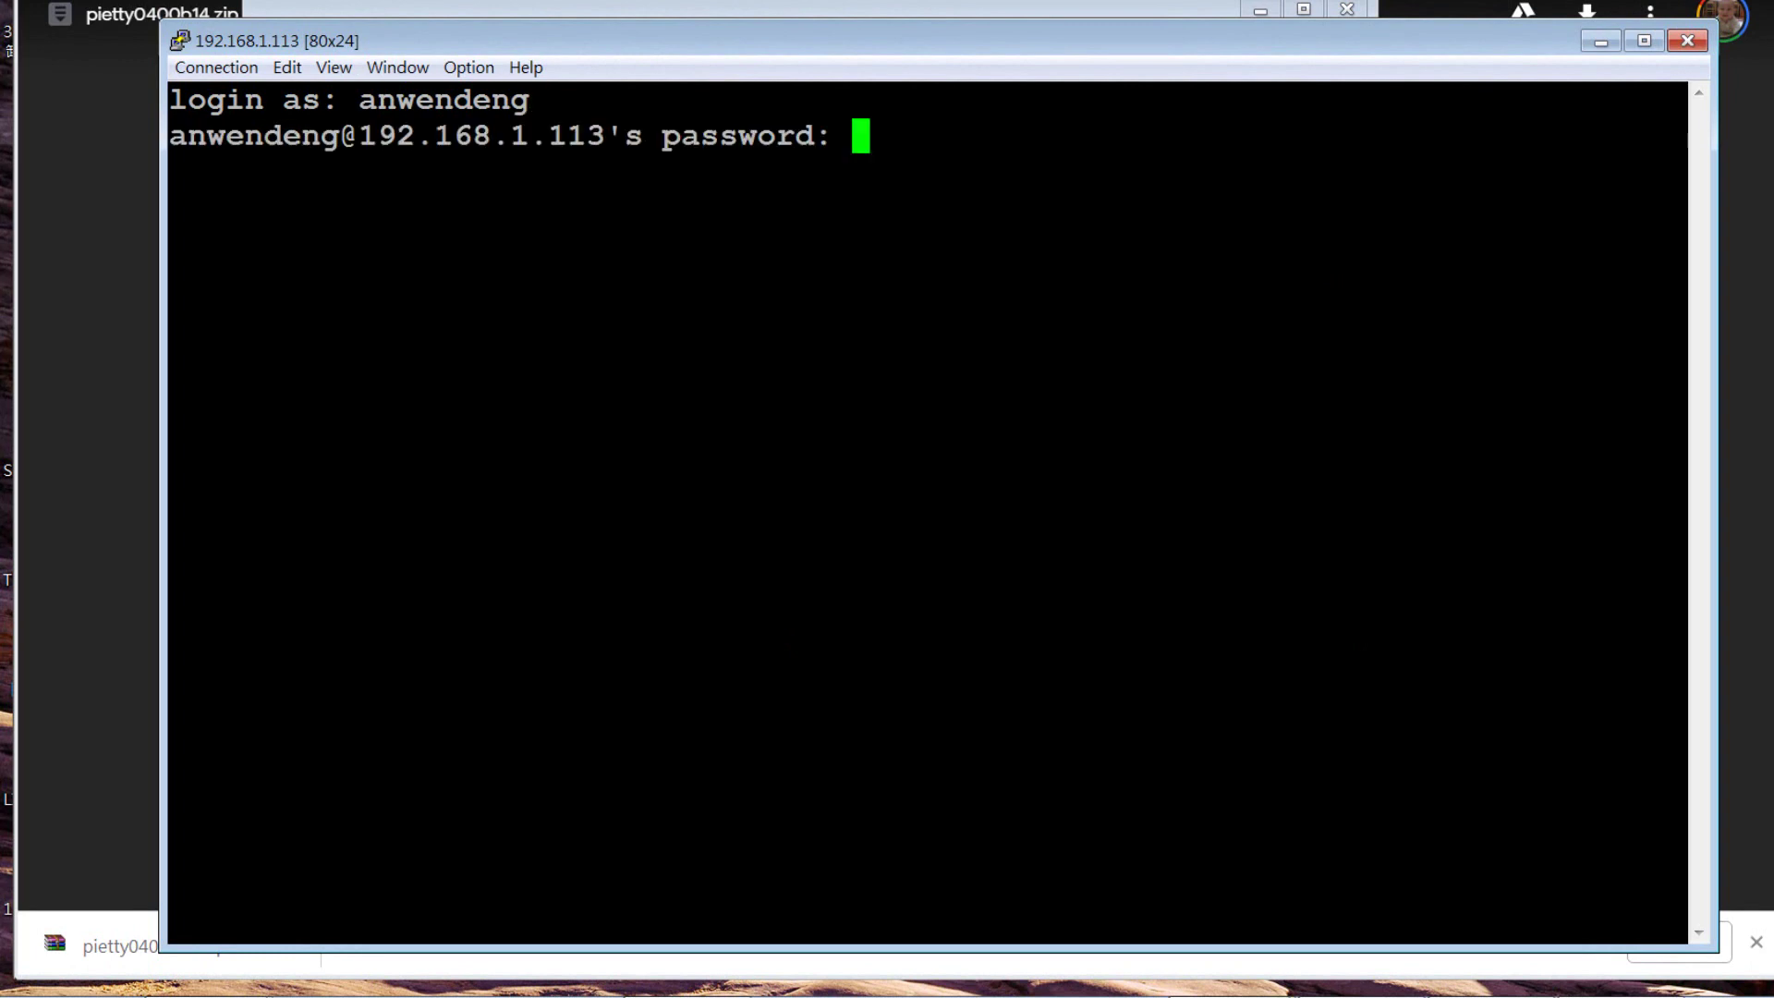
{"action": "type", "text": "******"}
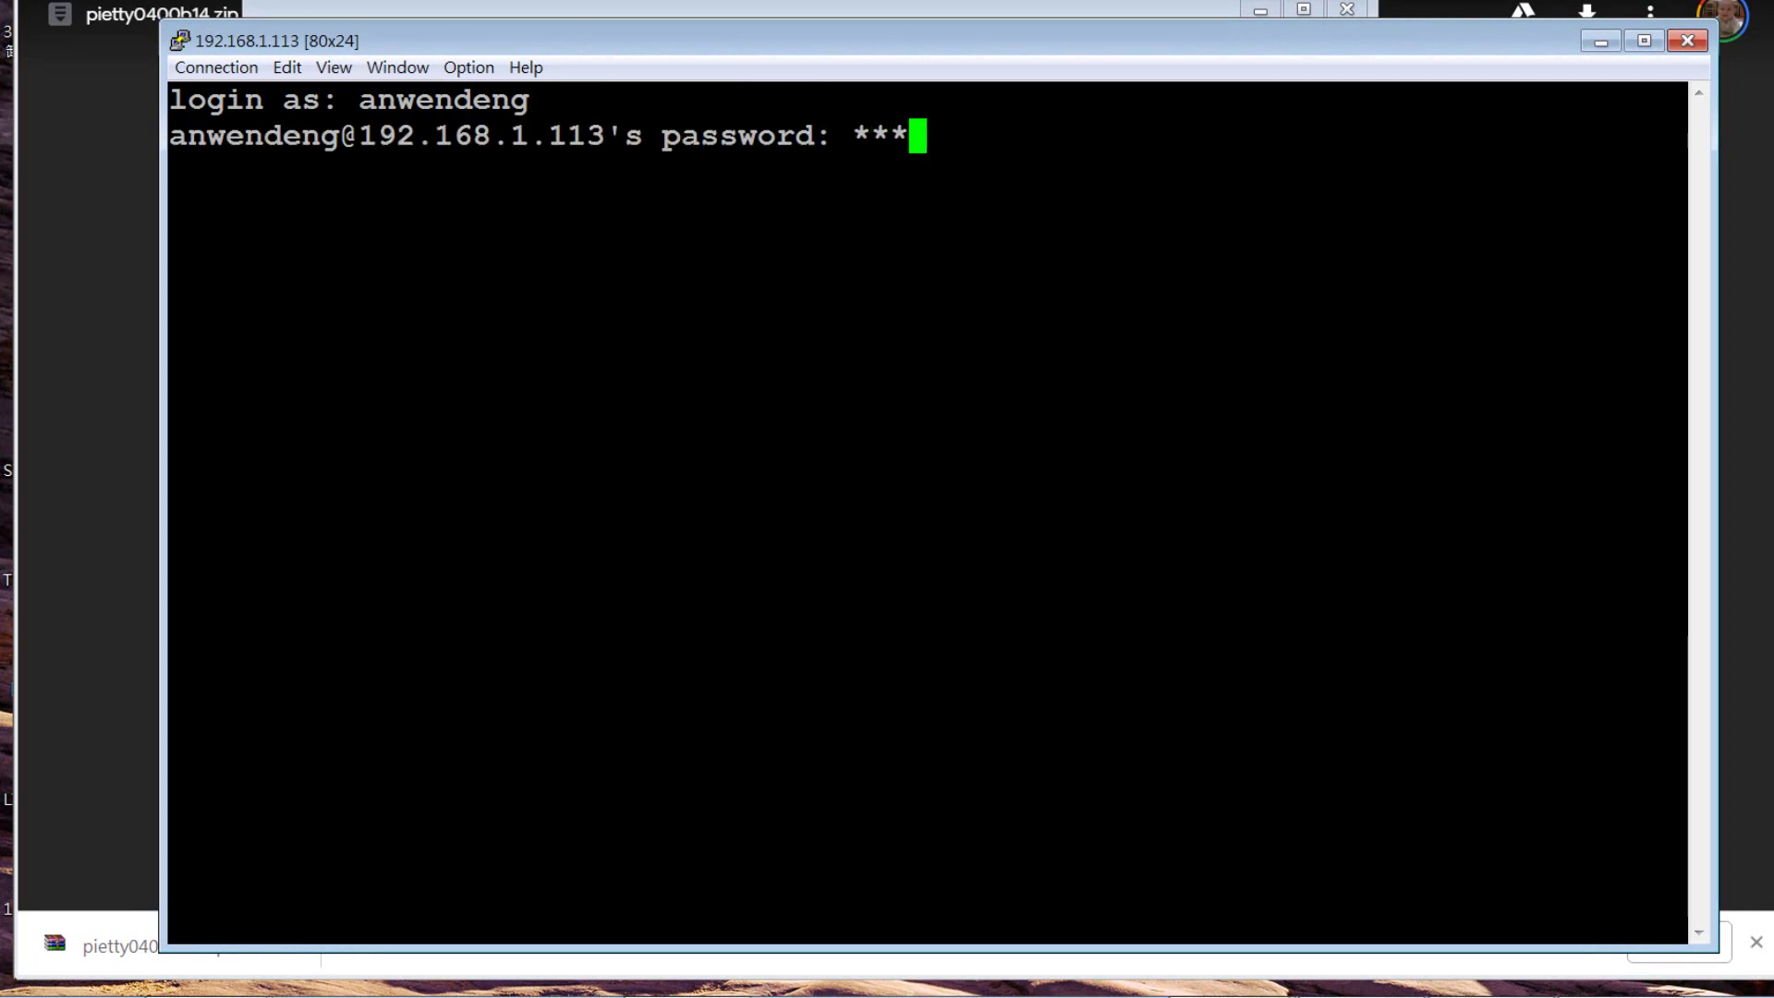
{"action": "type", "text": "**"}
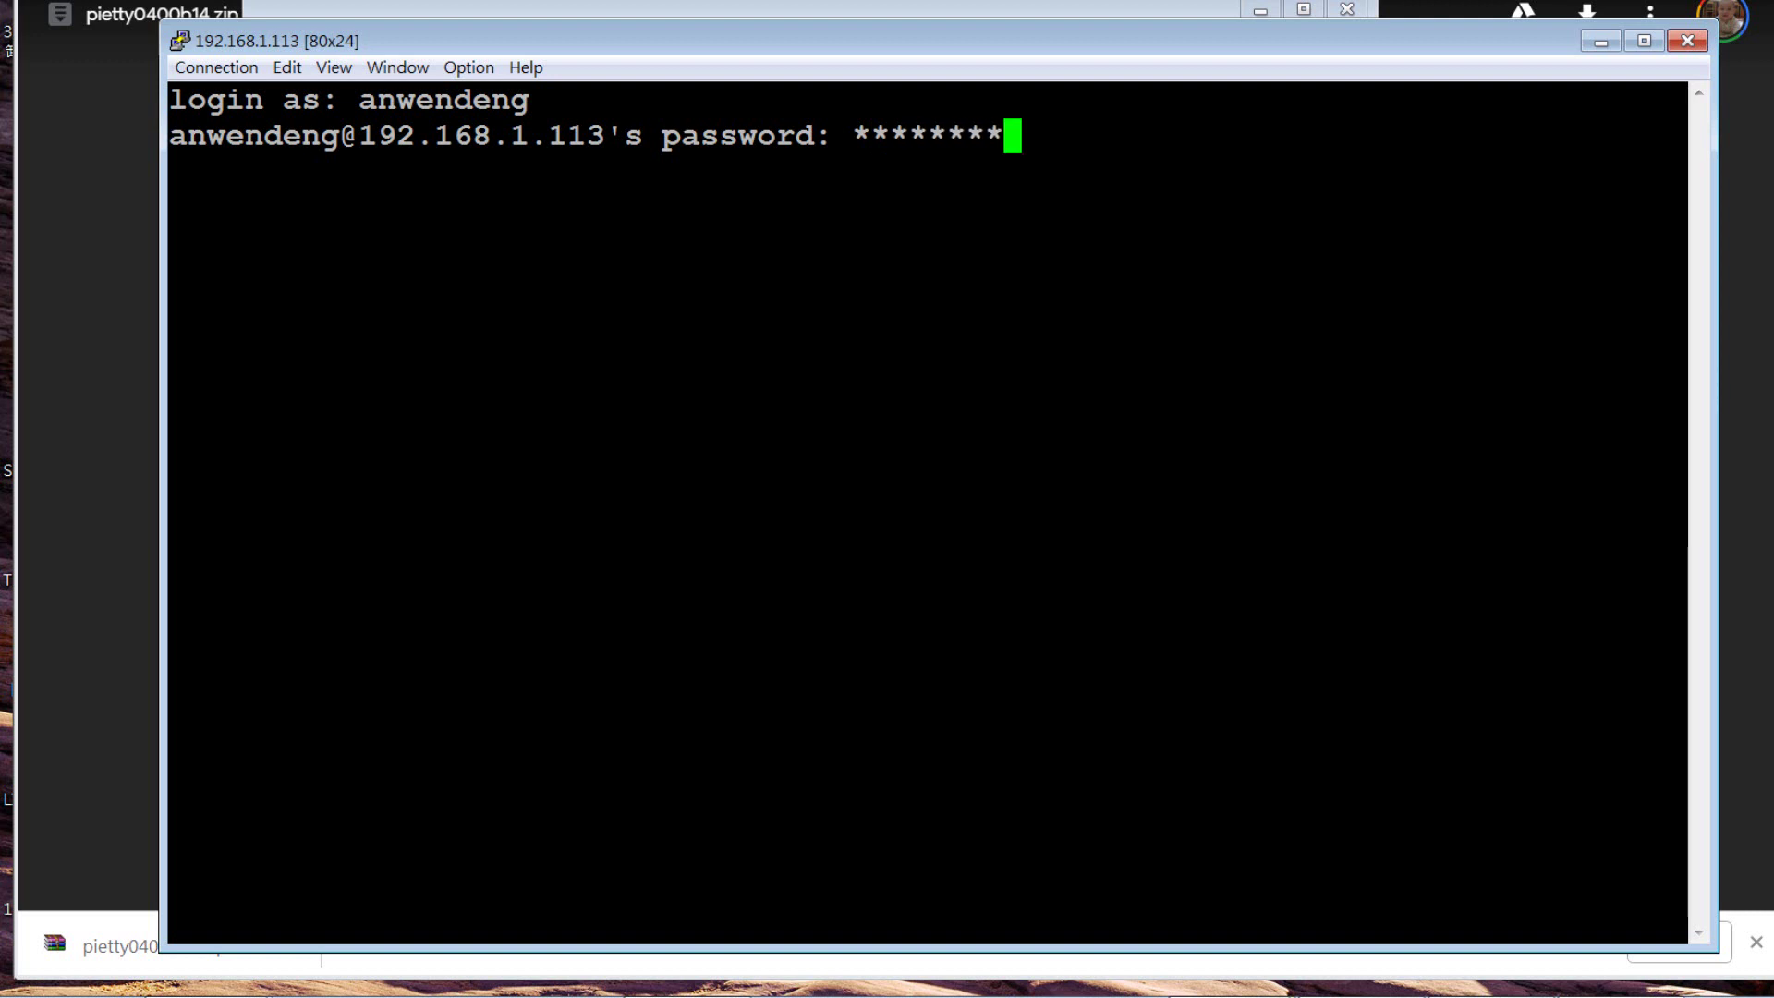
{"action": "key", "text": "Return"}
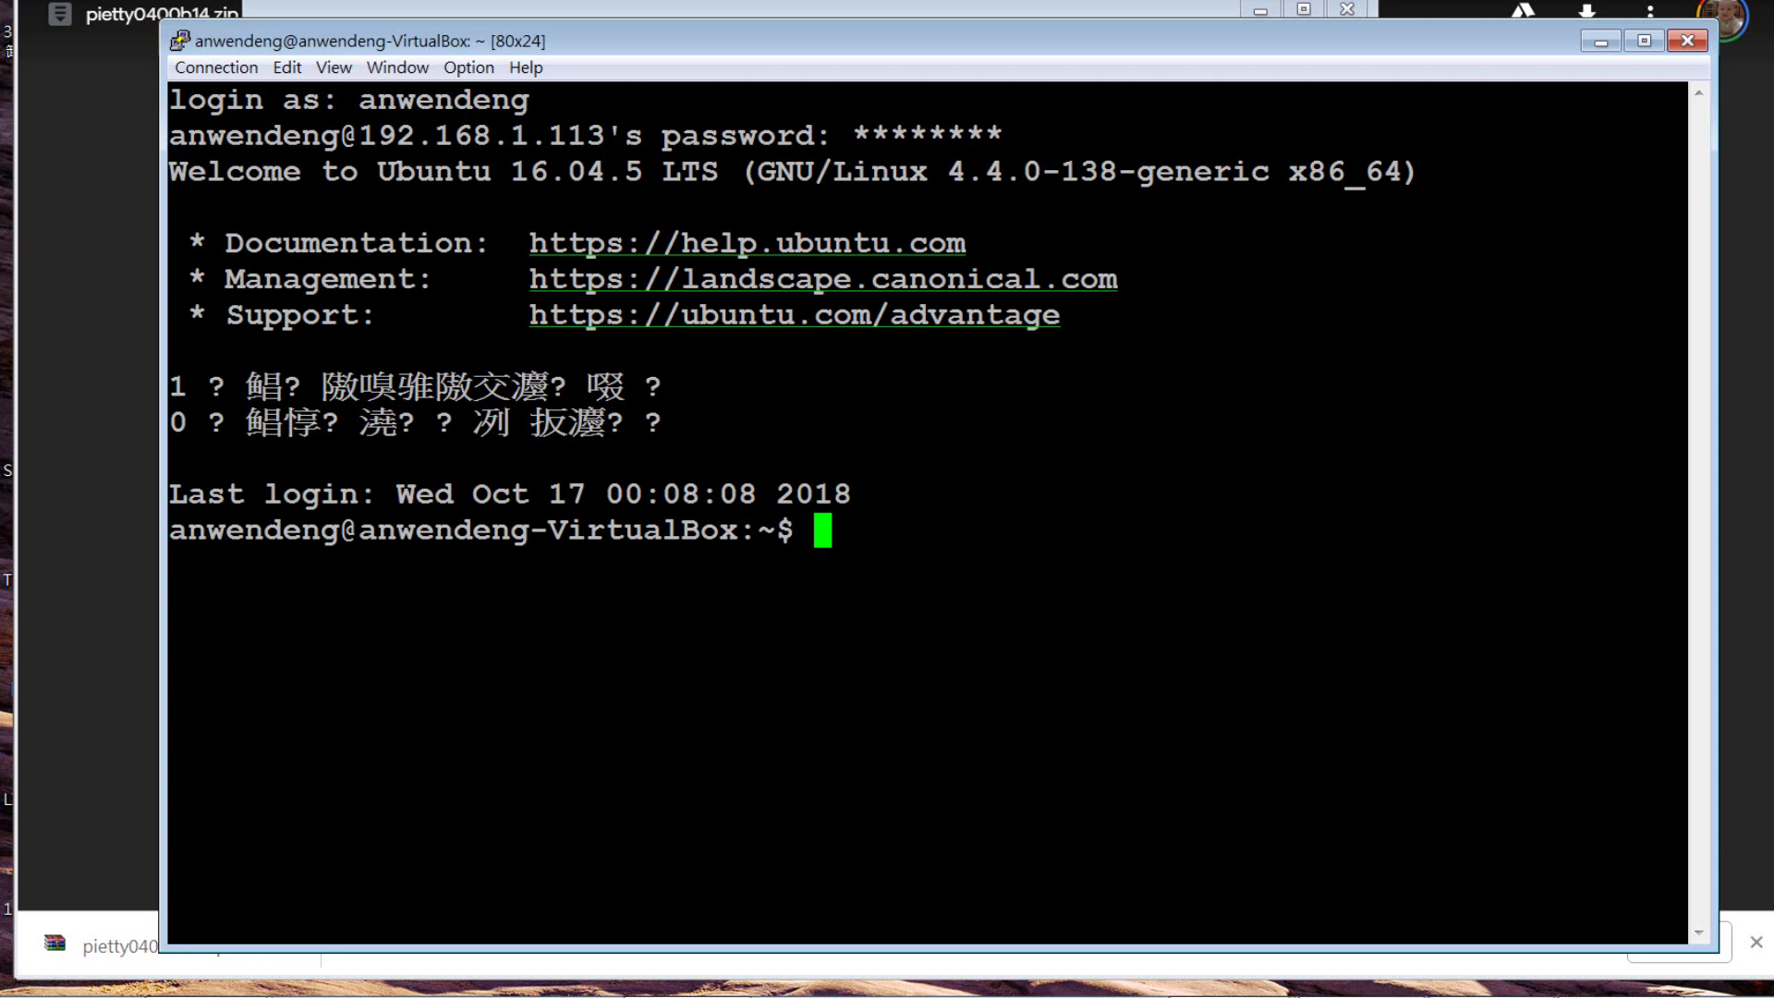
Run pwd and ls to show the home directory and its files.
{"action": "type", "text": "pwd"}
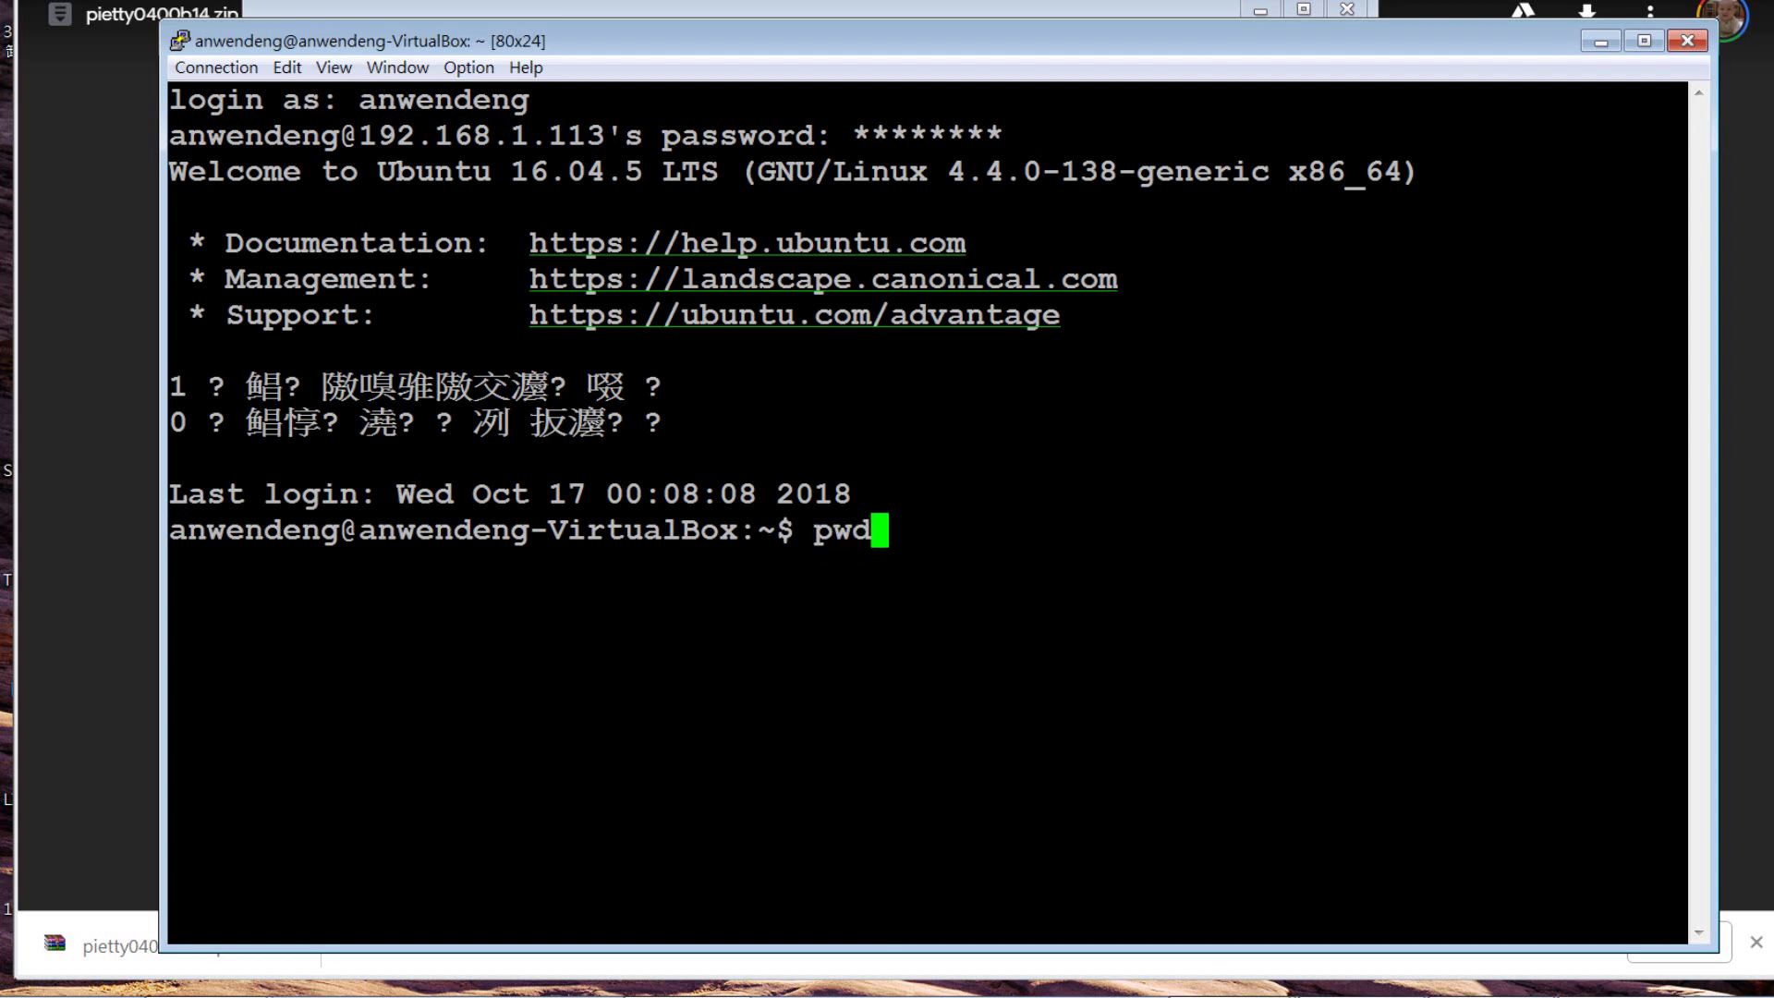
{"action": "key", "text": "Return"}
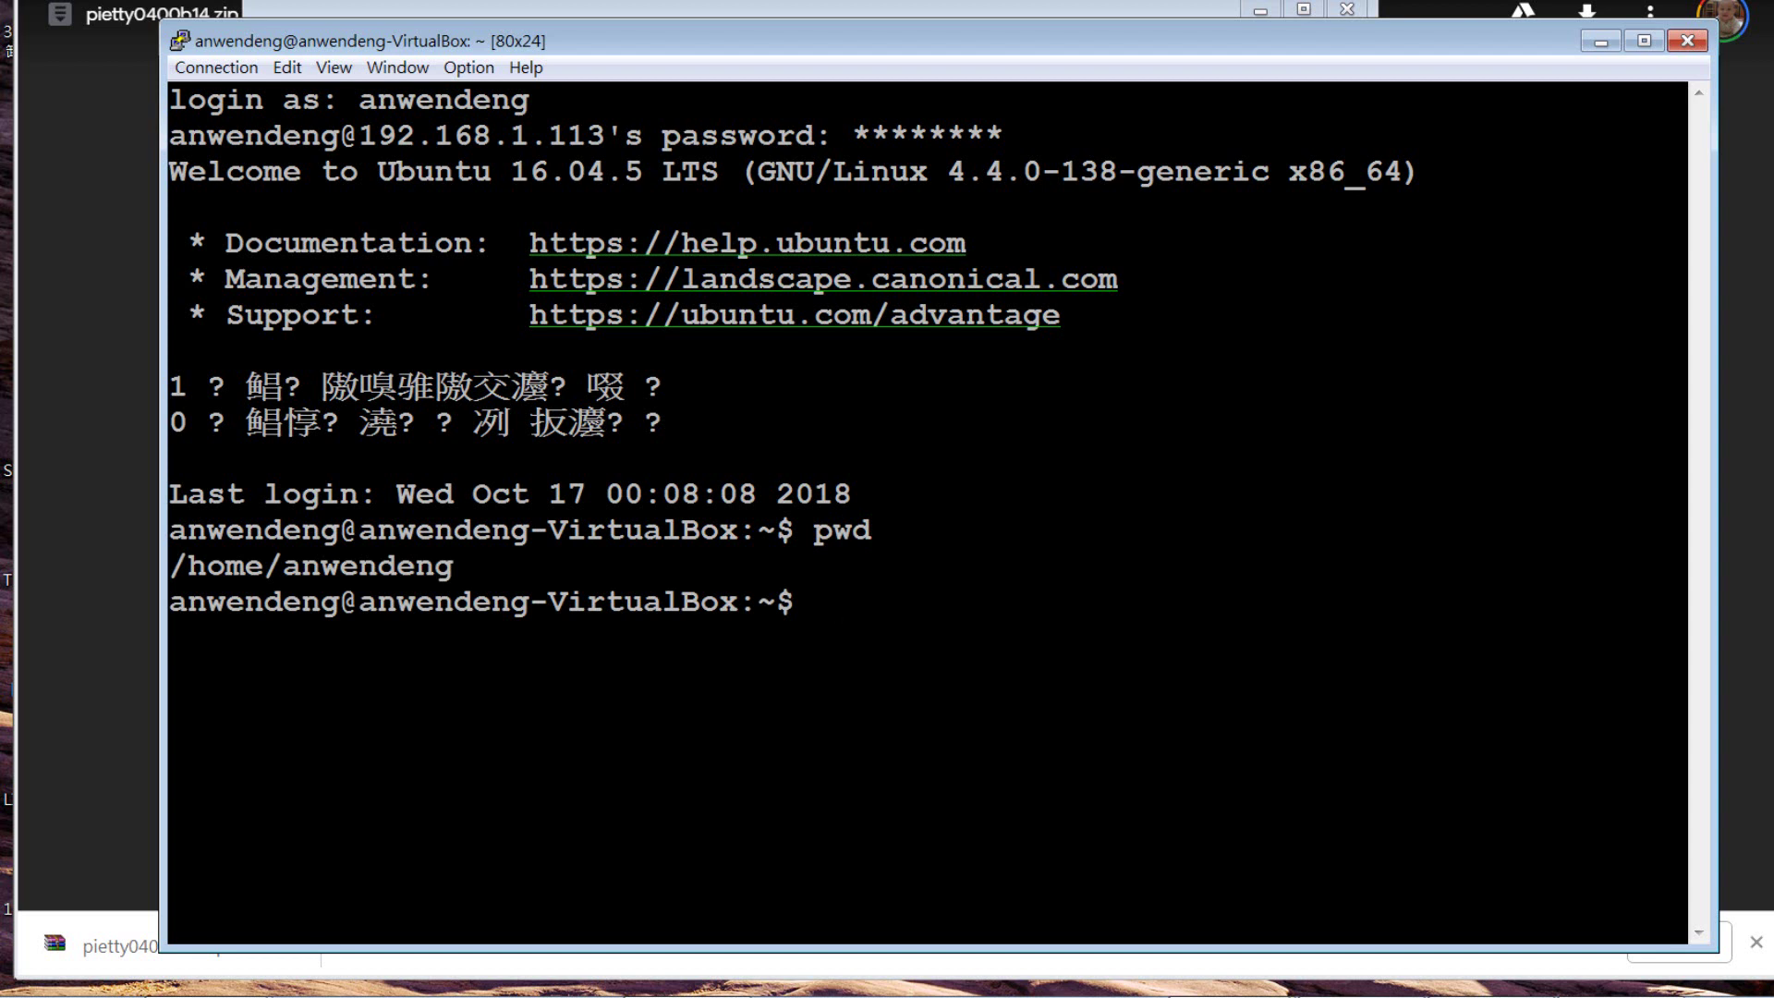
{"action": "type", "text": "ls"}
{"action": "key", "text": "Return"}
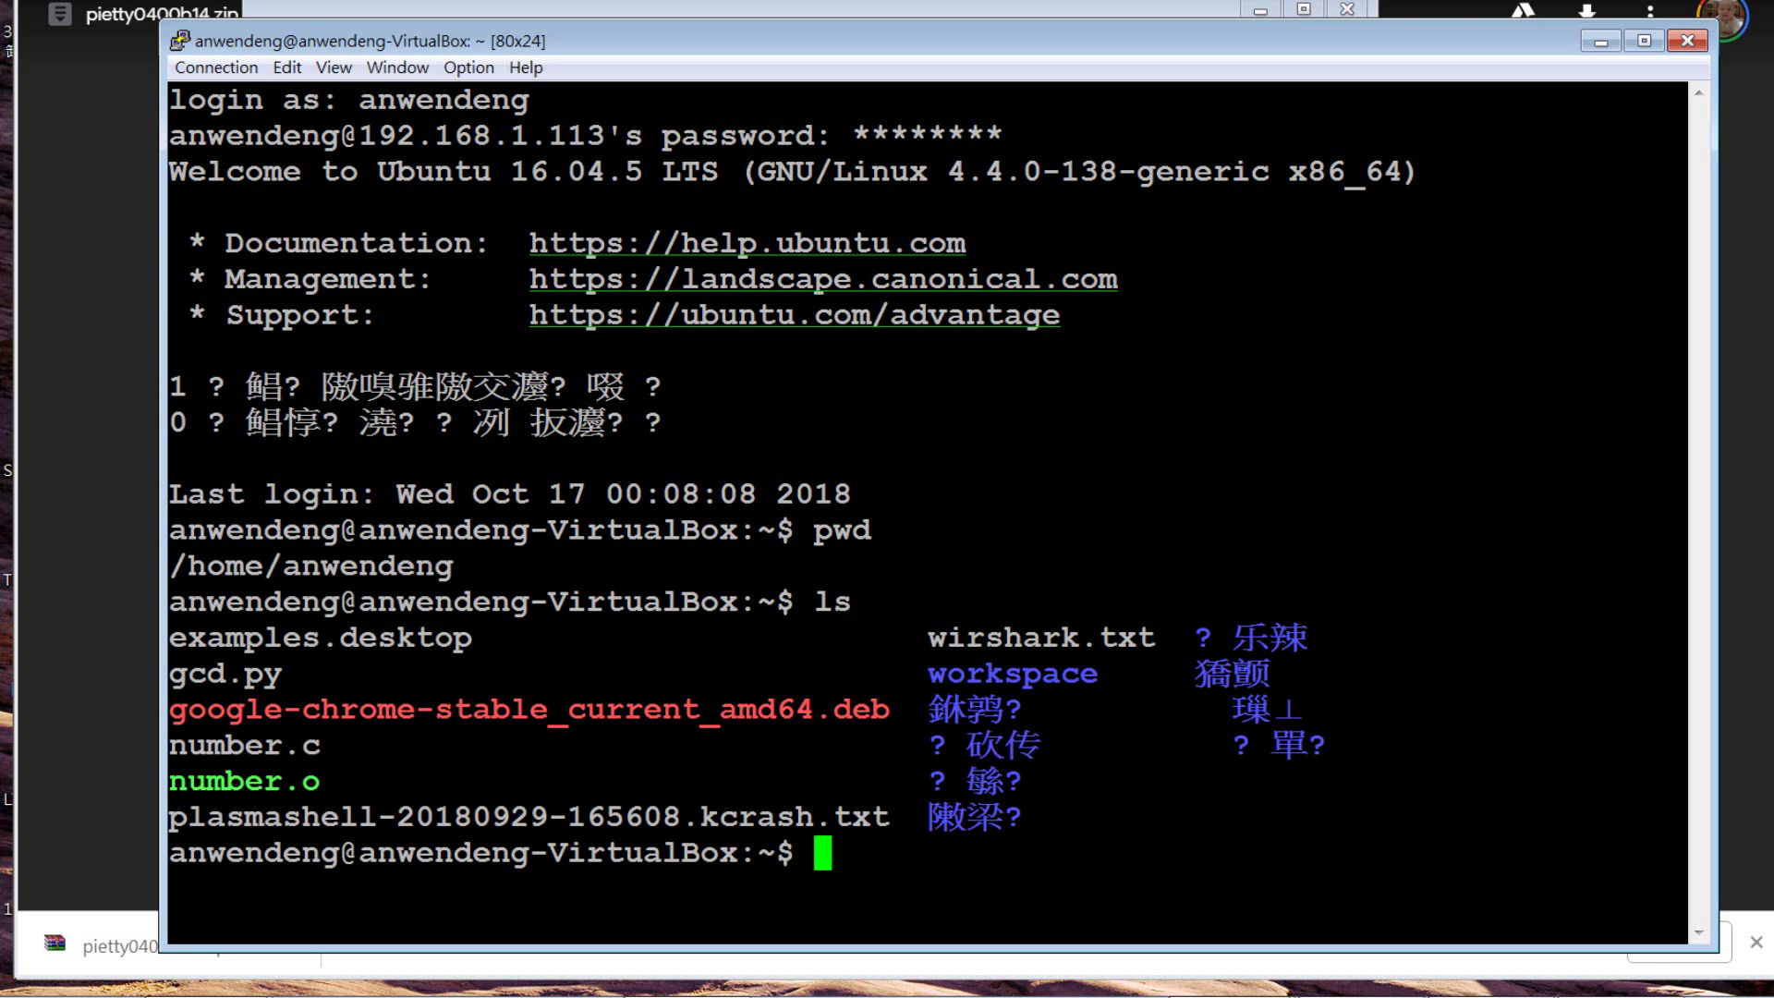
Switch the terminal encoding to Unicode (UTF-8) from the Option menu.
{"action": "left_click", "coordinate": [469, 68]}
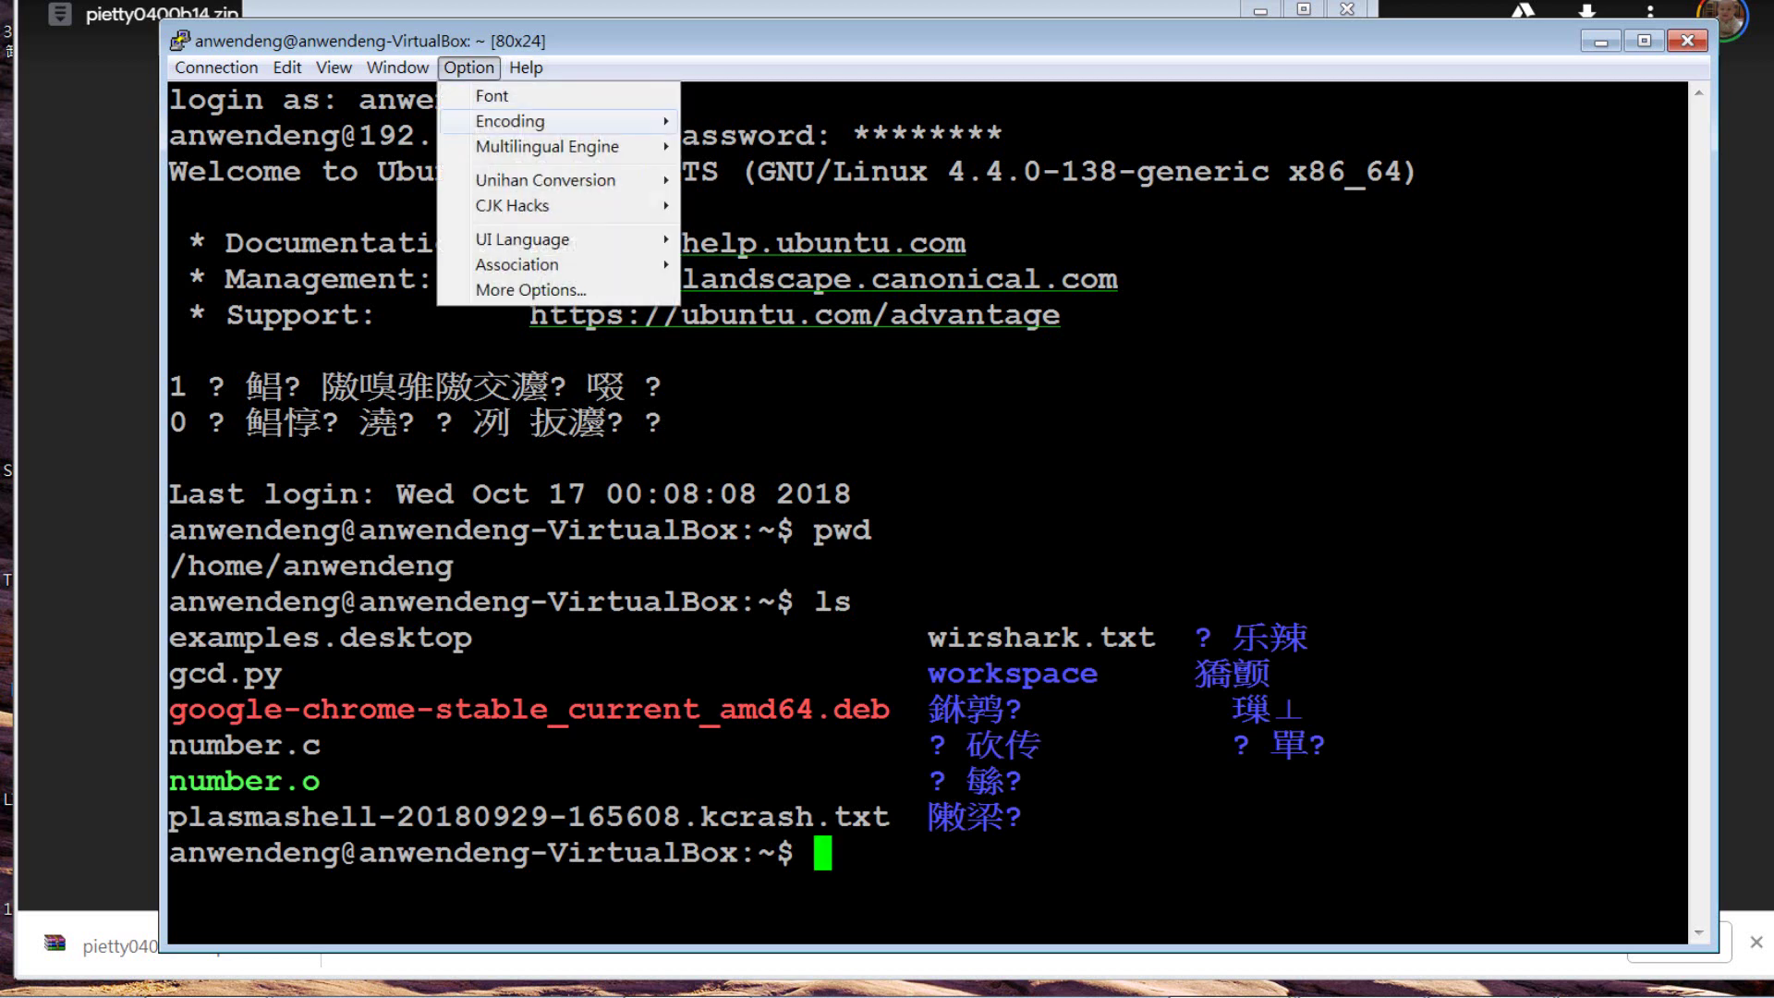
{"action": "mouse_move", "coordinate": [554, 121]}
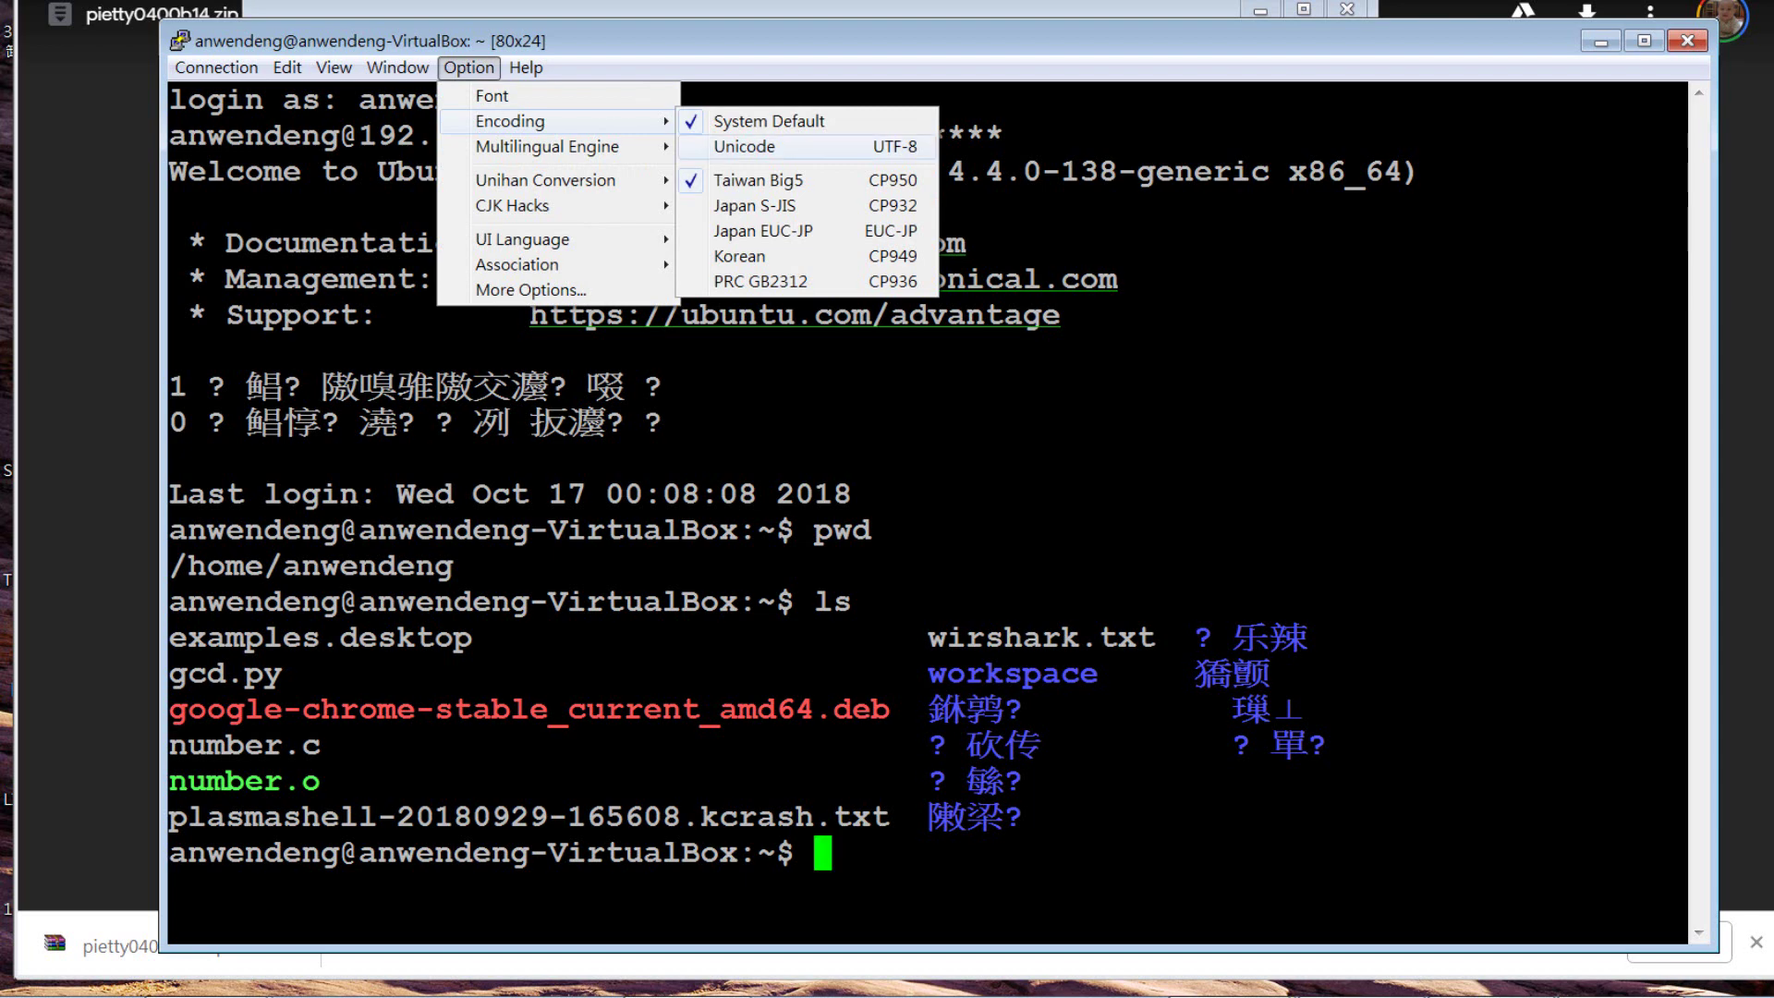
{"action": "key", "text": "Return"}
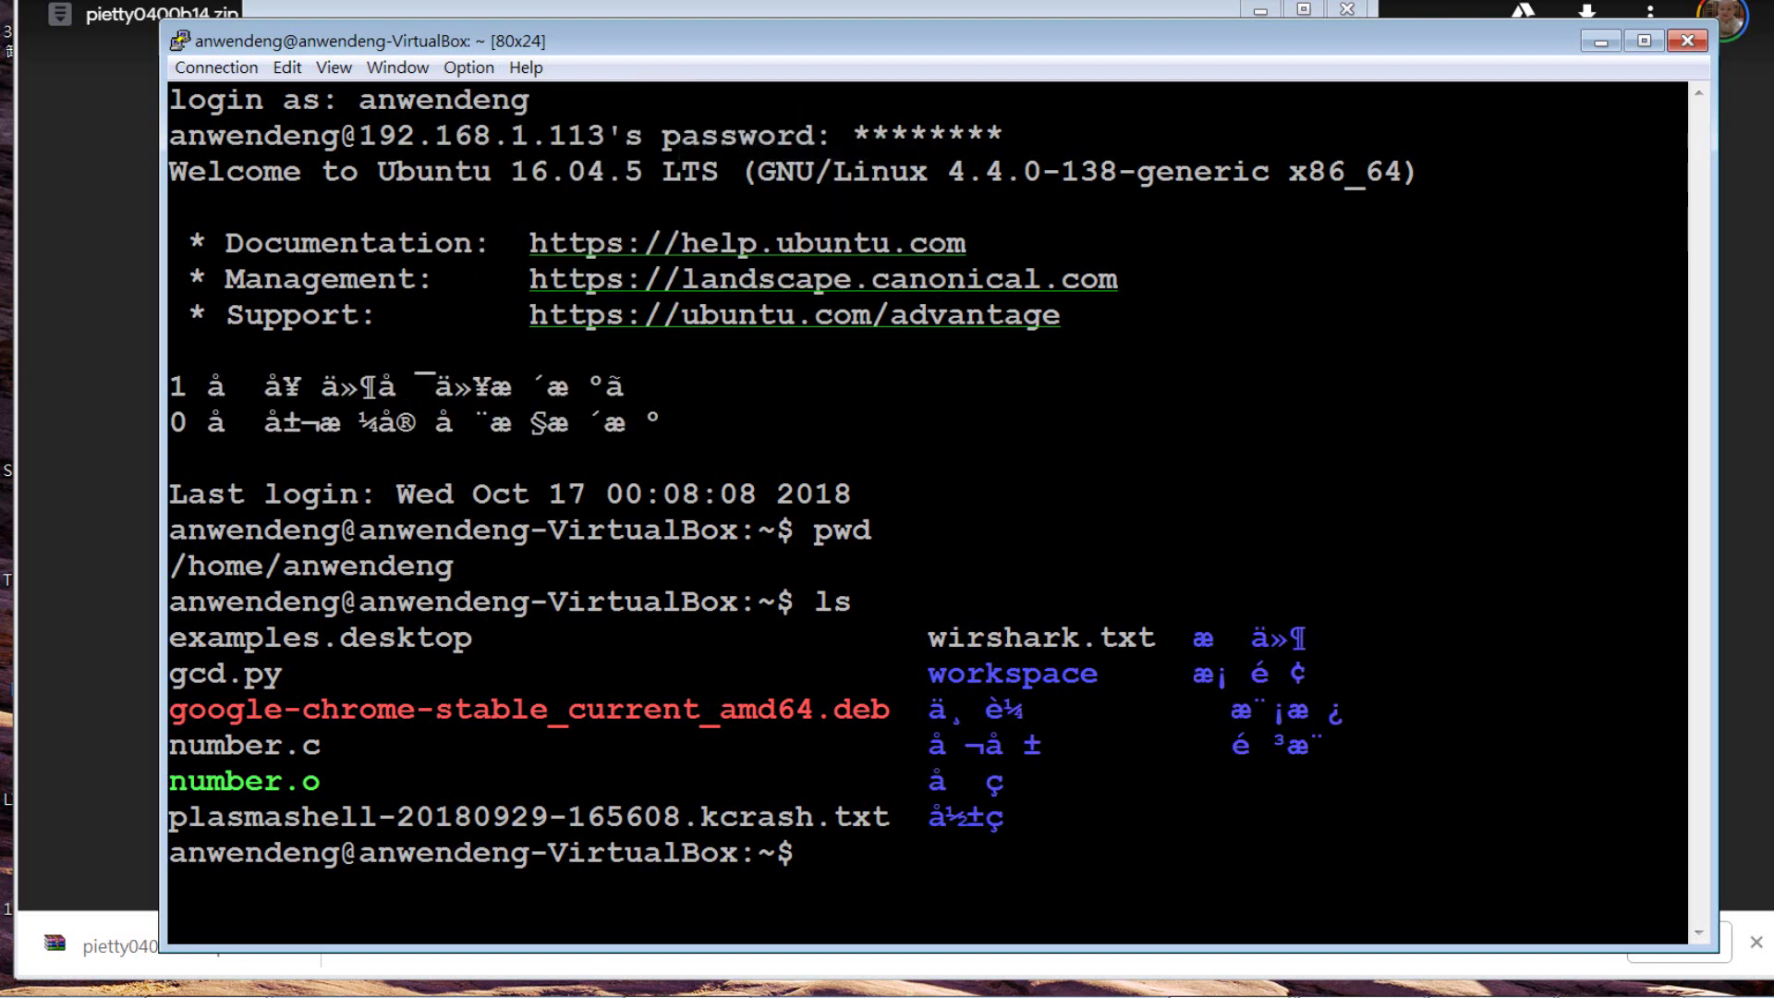
Switch the terminal encoding to System Default to compare the rendering.
{"action": "key", "text": "alt+o"}
{"action": "key", "text": "Right"}
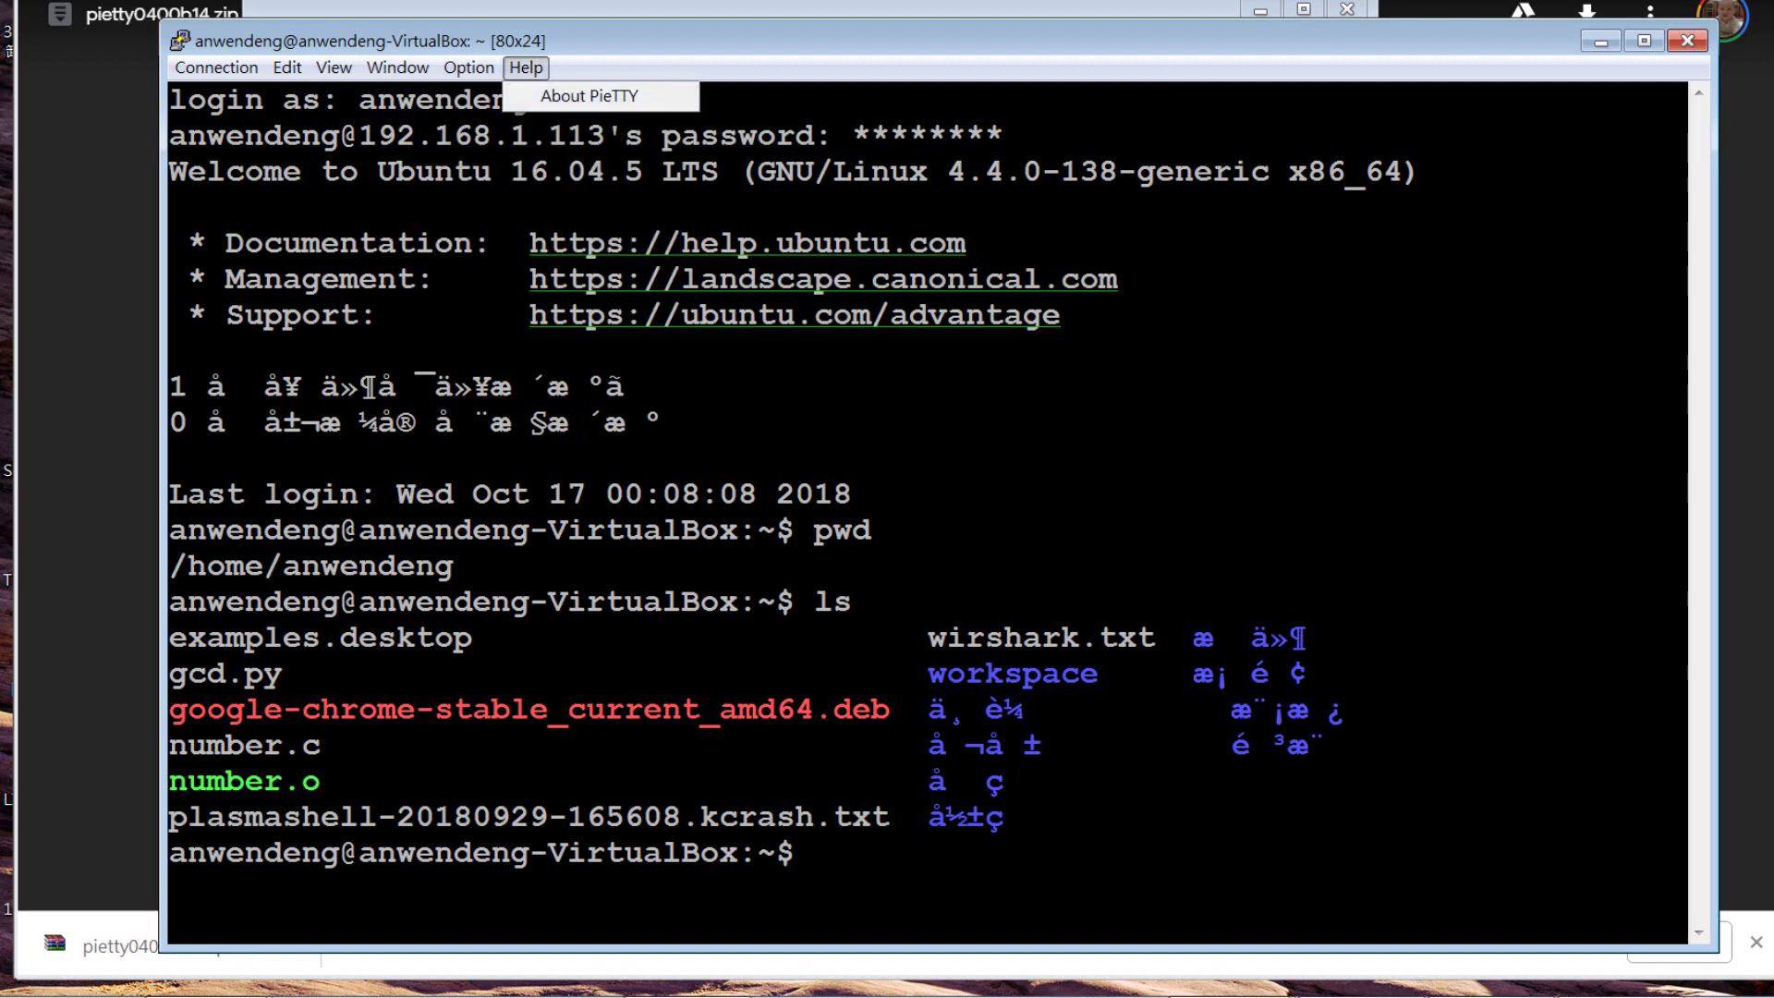
{"action": "key", "text": "Left"}
{"action": "key", "text": "Down"}
{"action": "key", "text": "Down"}
{"action": "key", "text": "Right"}
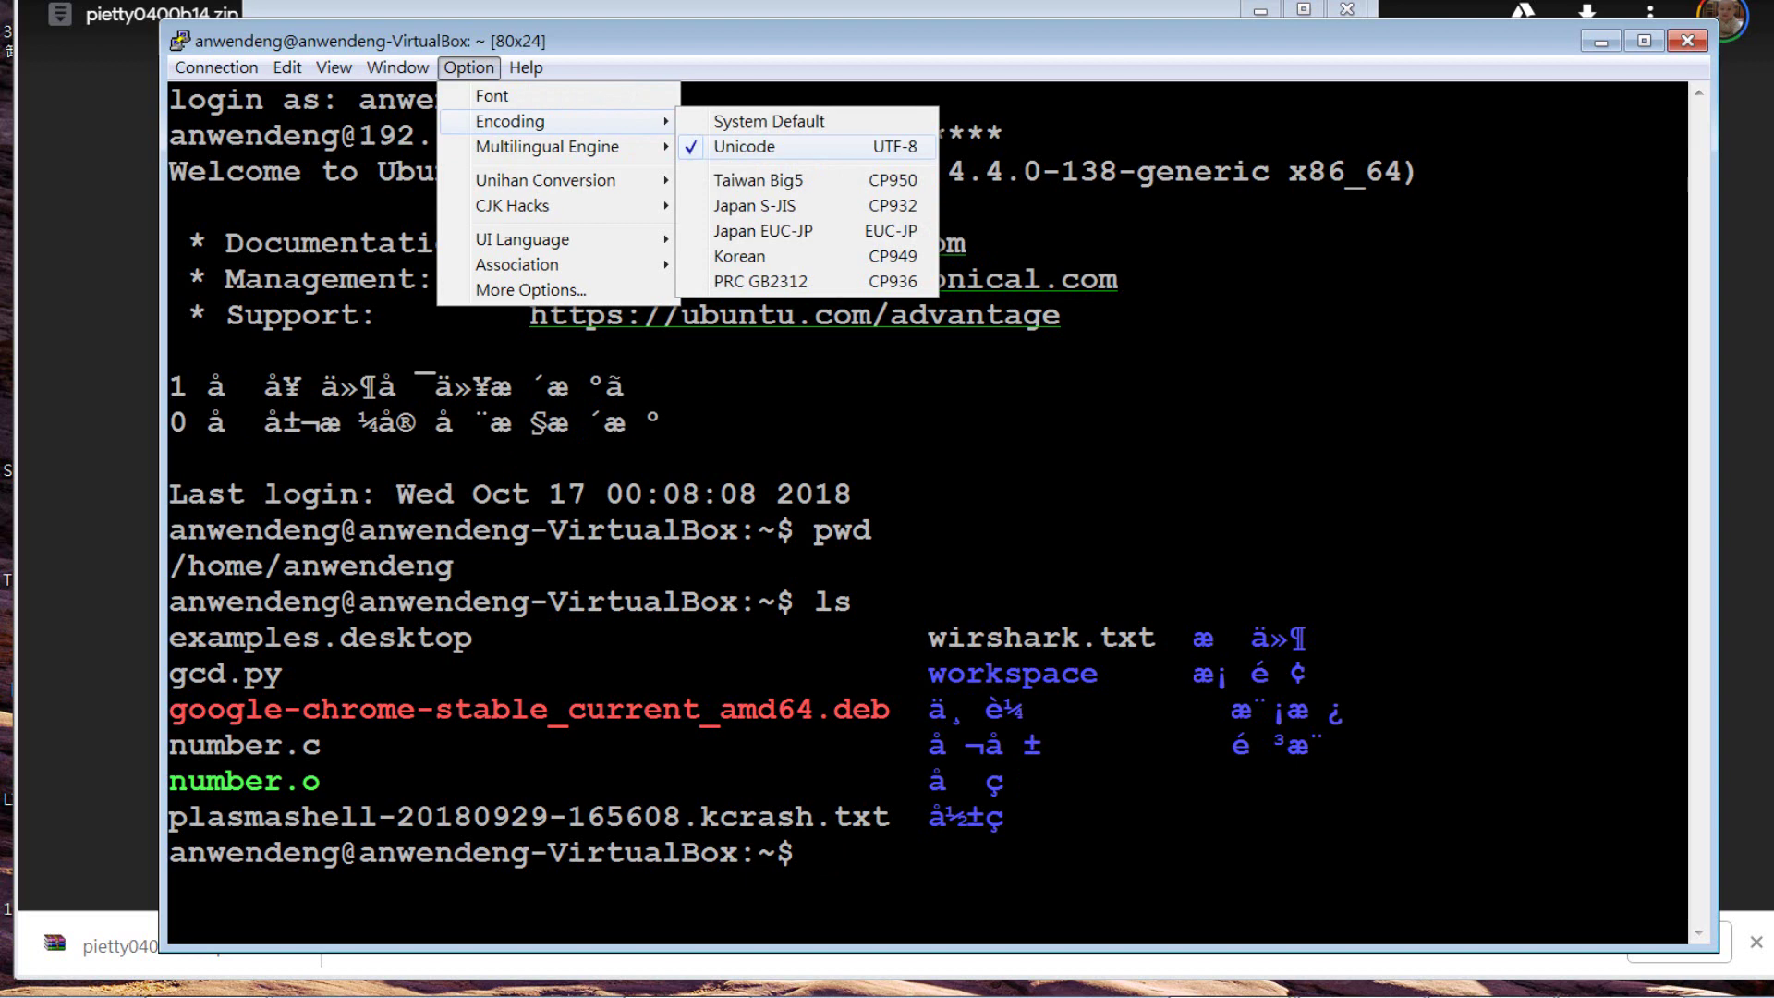
{"action": "key", "text": "Down"}
{"action": "key", "text": "Down"}
{"action": "key", "text": "Down"}
{"action": "key", "text": "Down"}
{"action": "key", "text": "Down"}
{"action": "key", "text": "Down"}
{"action": "key", "text": "Down"}
{"action": "key", "text": "Down"}
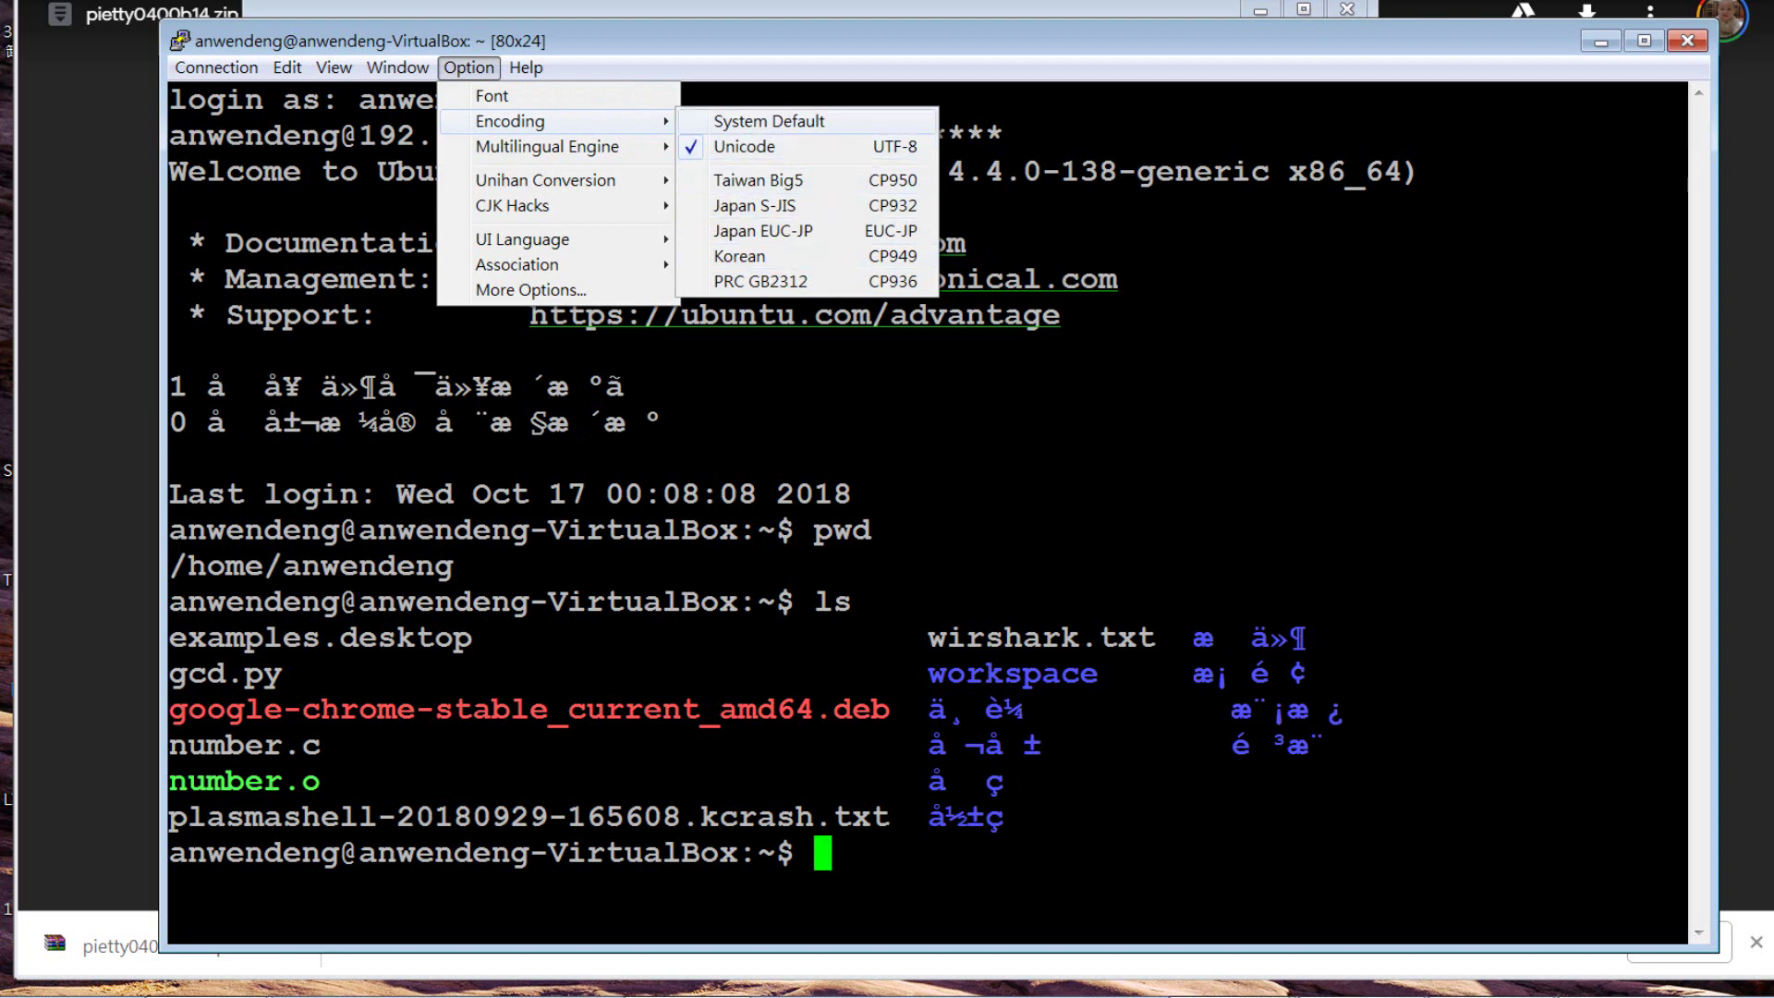
{"action": "key", "text": "Return"}
Set the terminal encoding back to Unicode (UTF-8).
{"action": "key", "text": "alt+o"}
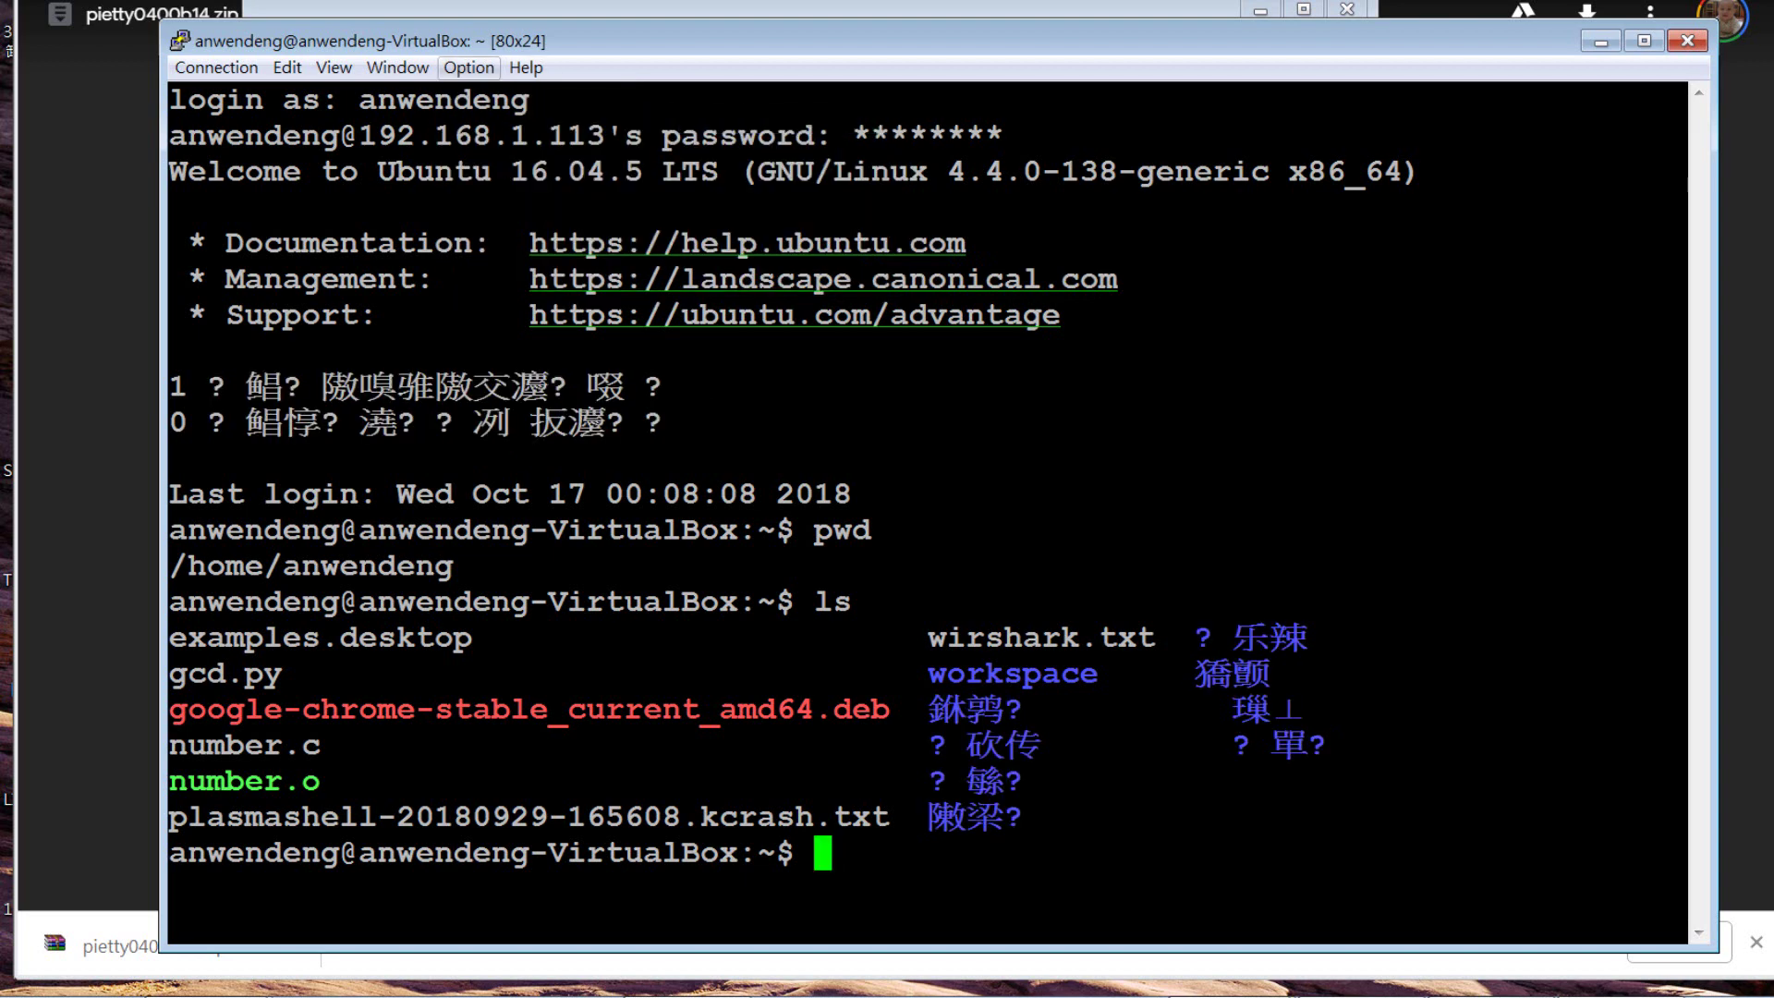
{"action": "key", "text": "Down"}
{"action": "key", "text": "Down"}
{"action": "key", "text": "Down"}
{"action": "key", "text": "Right"}
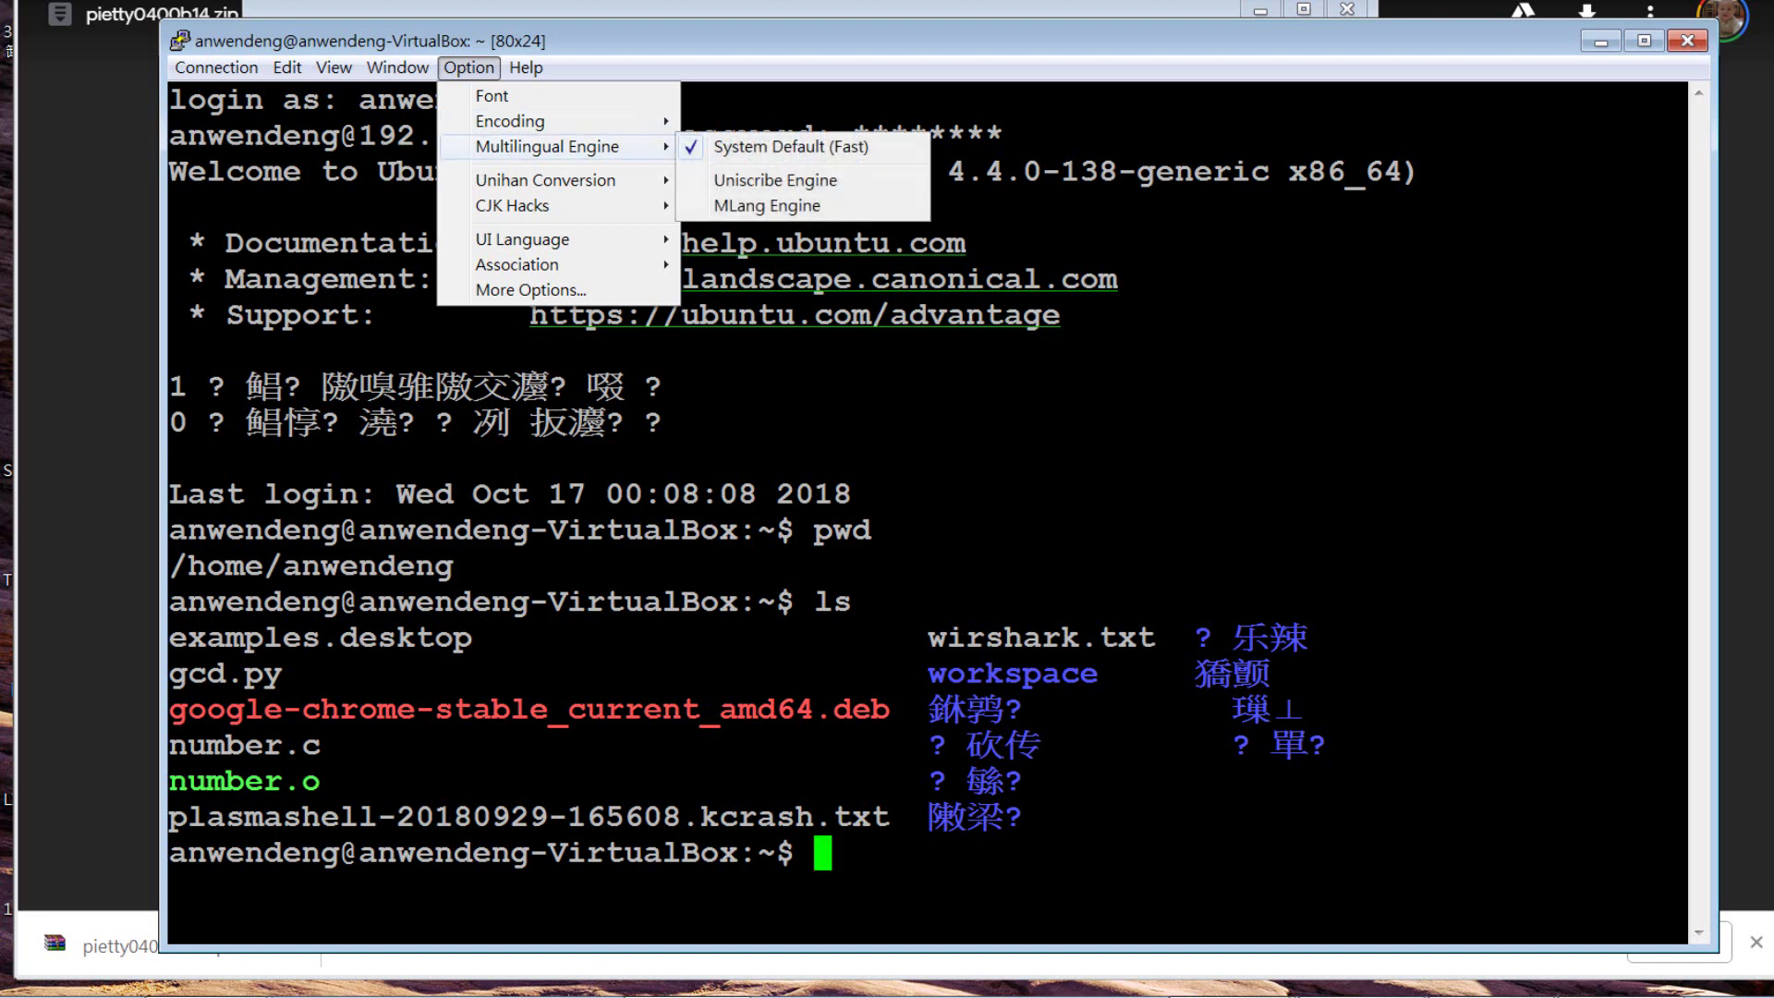
{"action": "key", "text": "Left"}
{"action": "key", "text": "Up"}
{"action": "key", "text": "Right"}
{"action": "key", "text": "Down"}
{"action": "key", "text": "Down"}
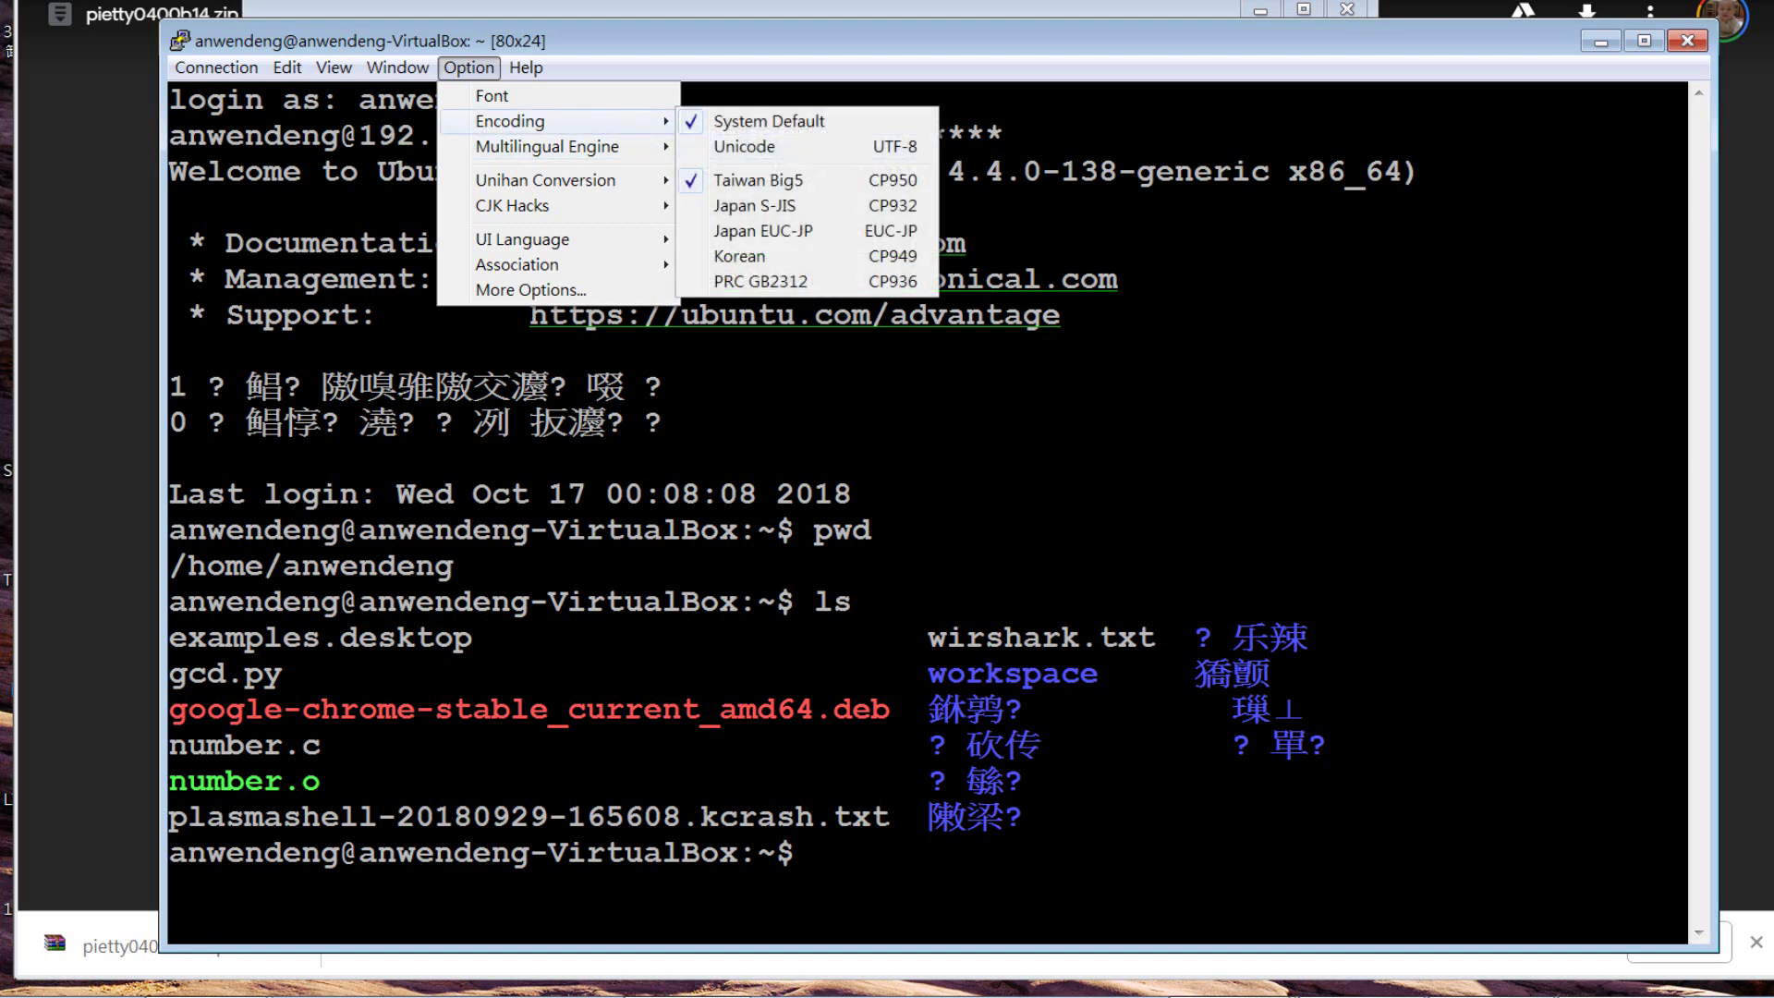
{"action": "key", "text": "Up"}
{"action": "key", "text": "Return"}
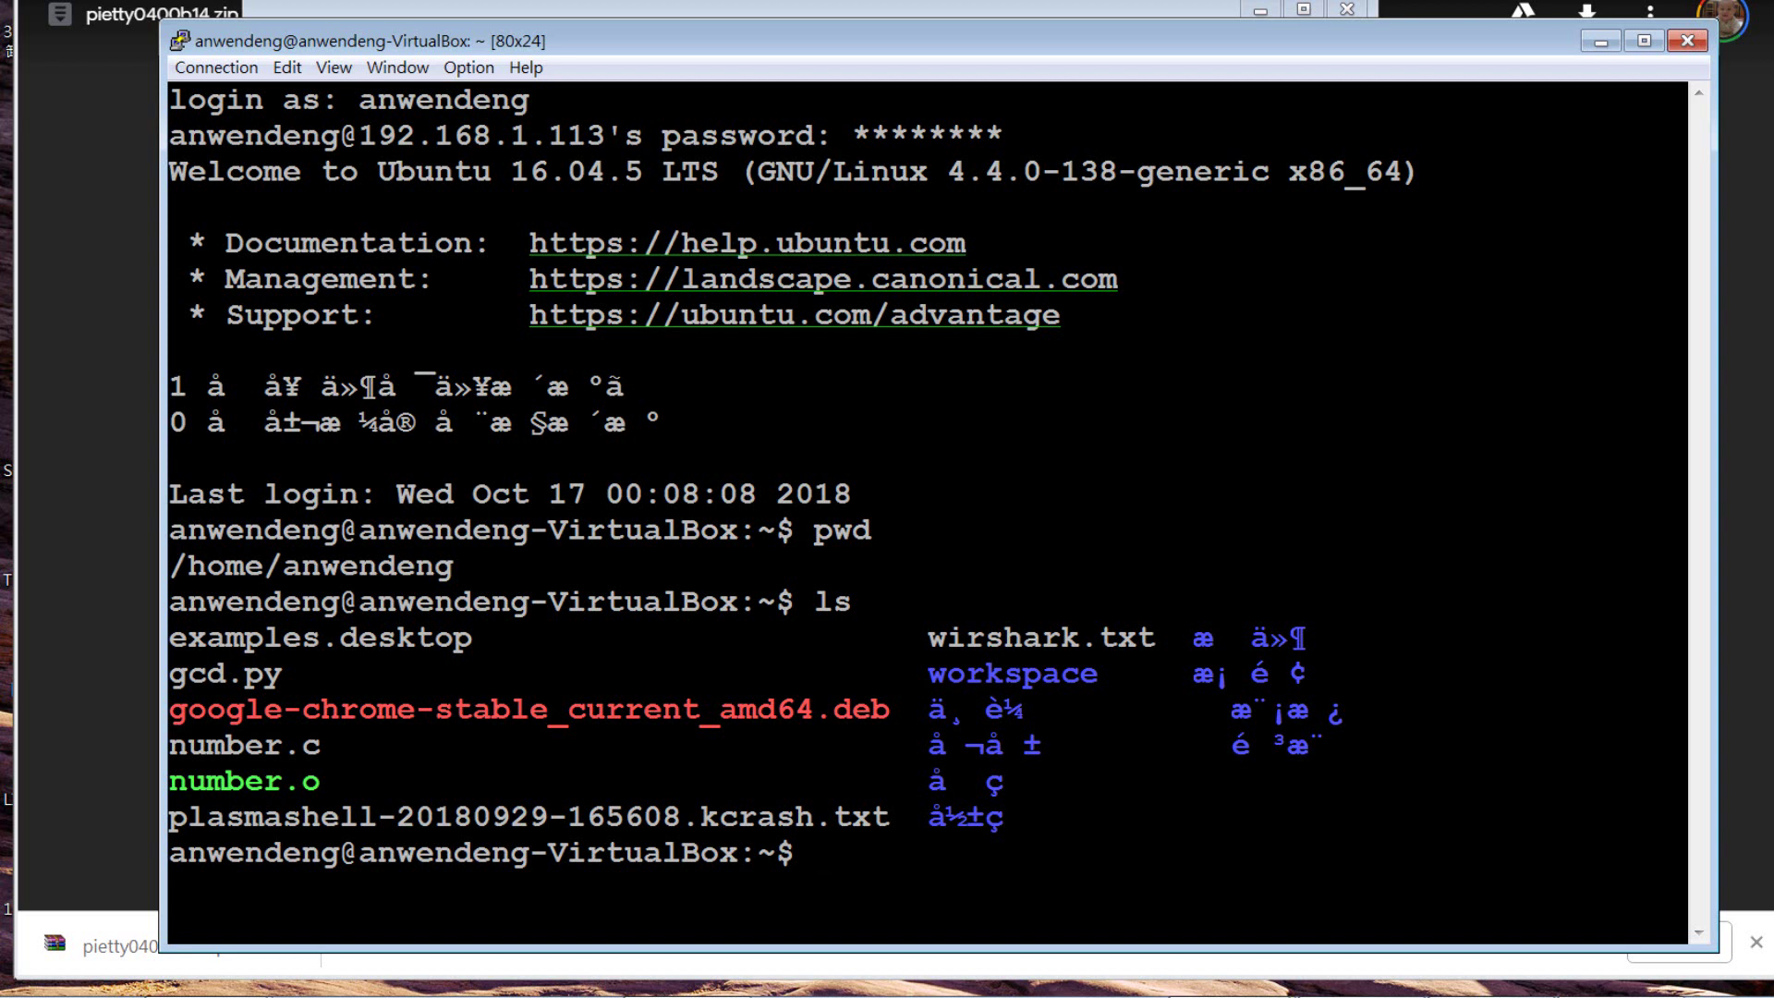
Run vim try.c to create a new, empty C source file.
{"action": "type", "text": "vim"}
{"action": "type", "text": "try"}
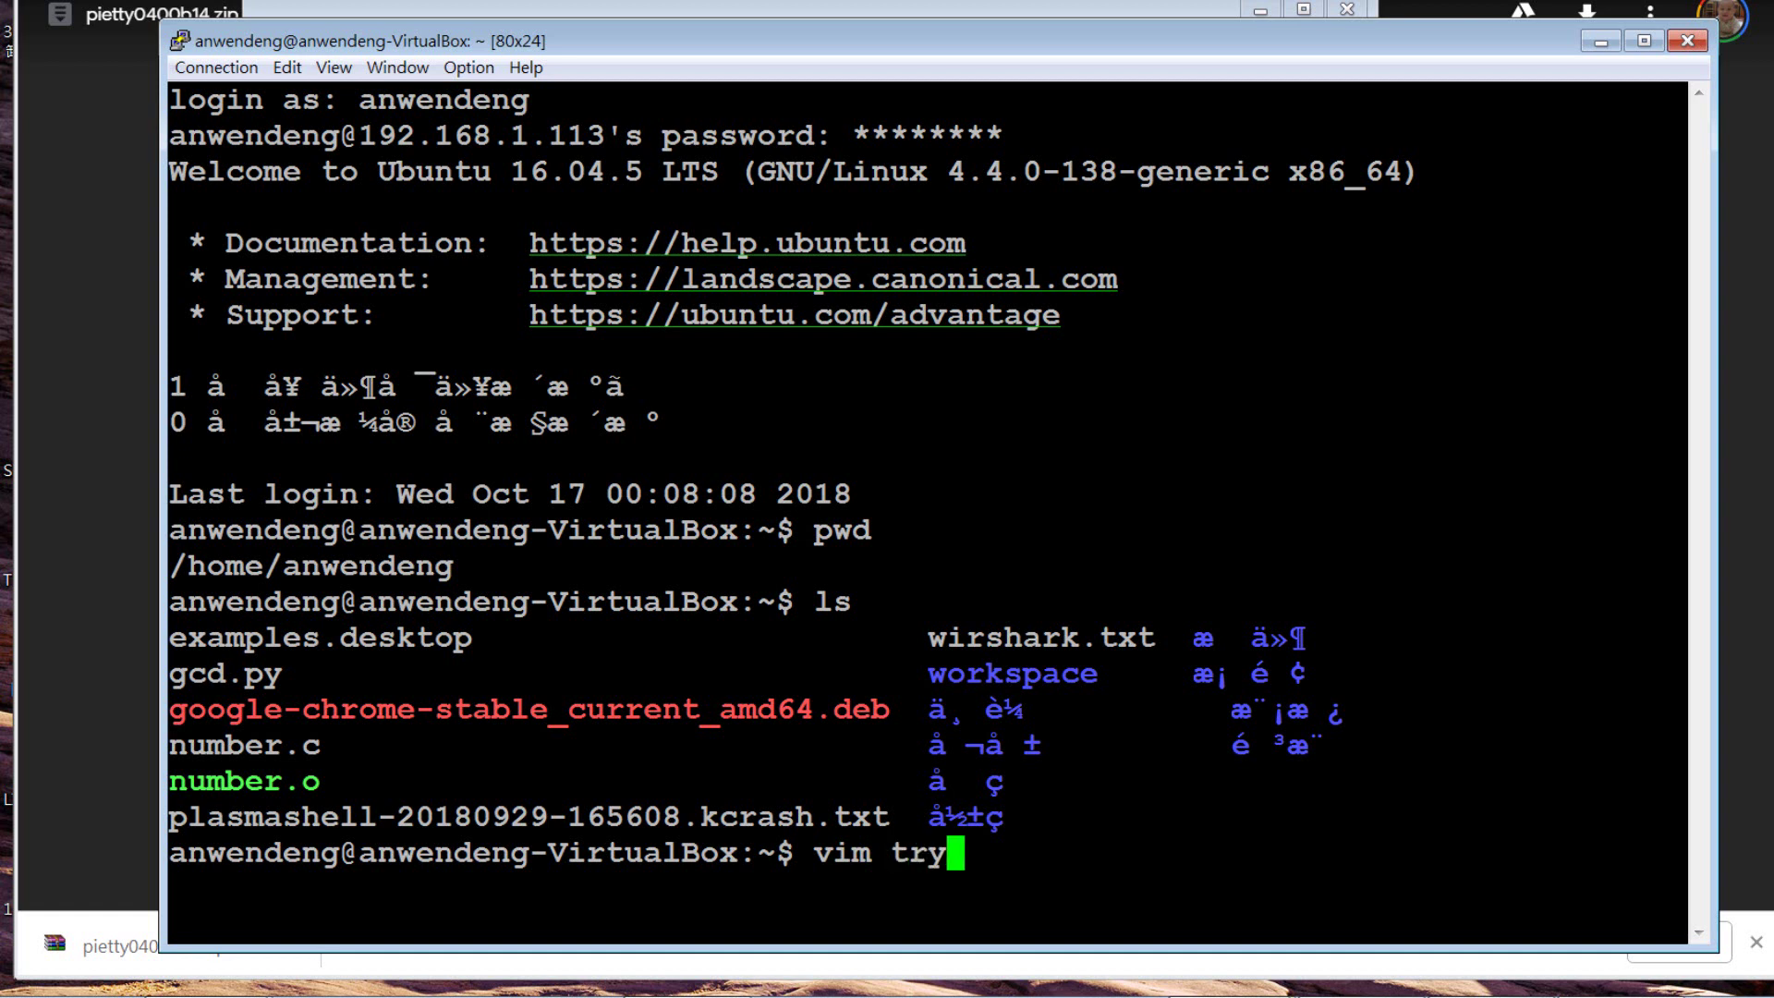
{"action": "type", "text": ".c"}
{"action": "key", "text": "Return"}
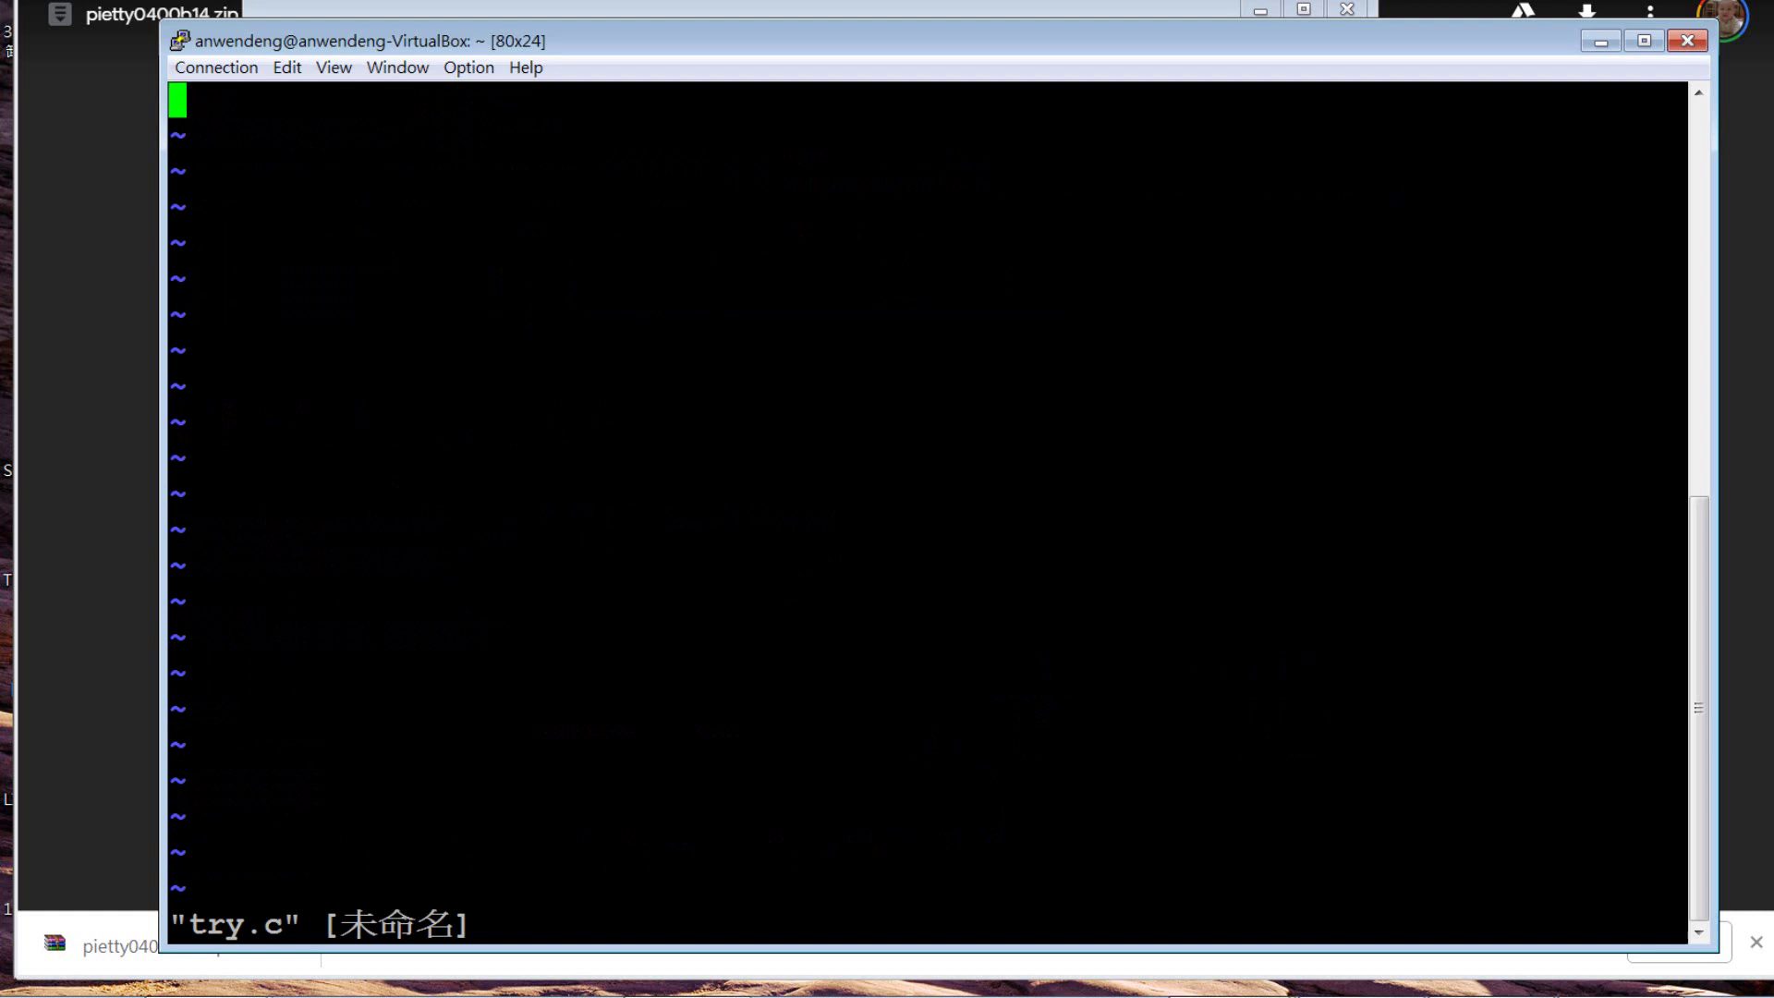
Insert #include <stdio.h> and an empty int main() { } block.
{"action": "key", "text": "i"}
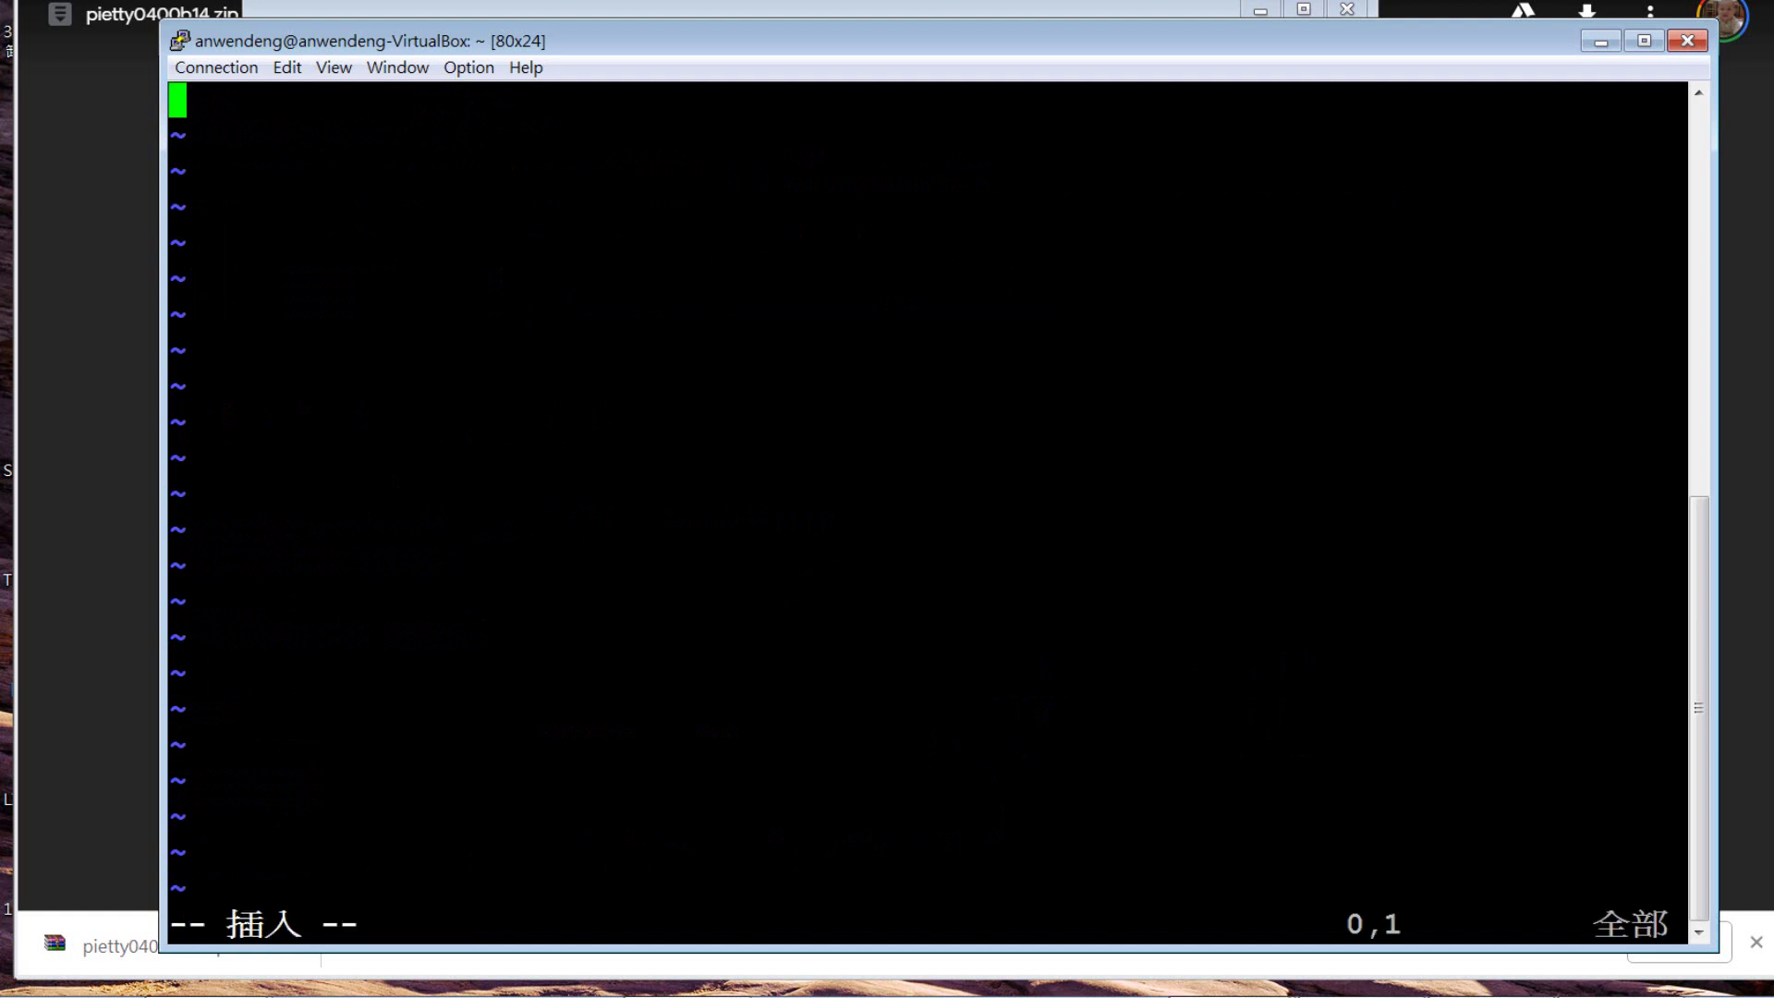
{"action": "type", "text": "#inclu"}
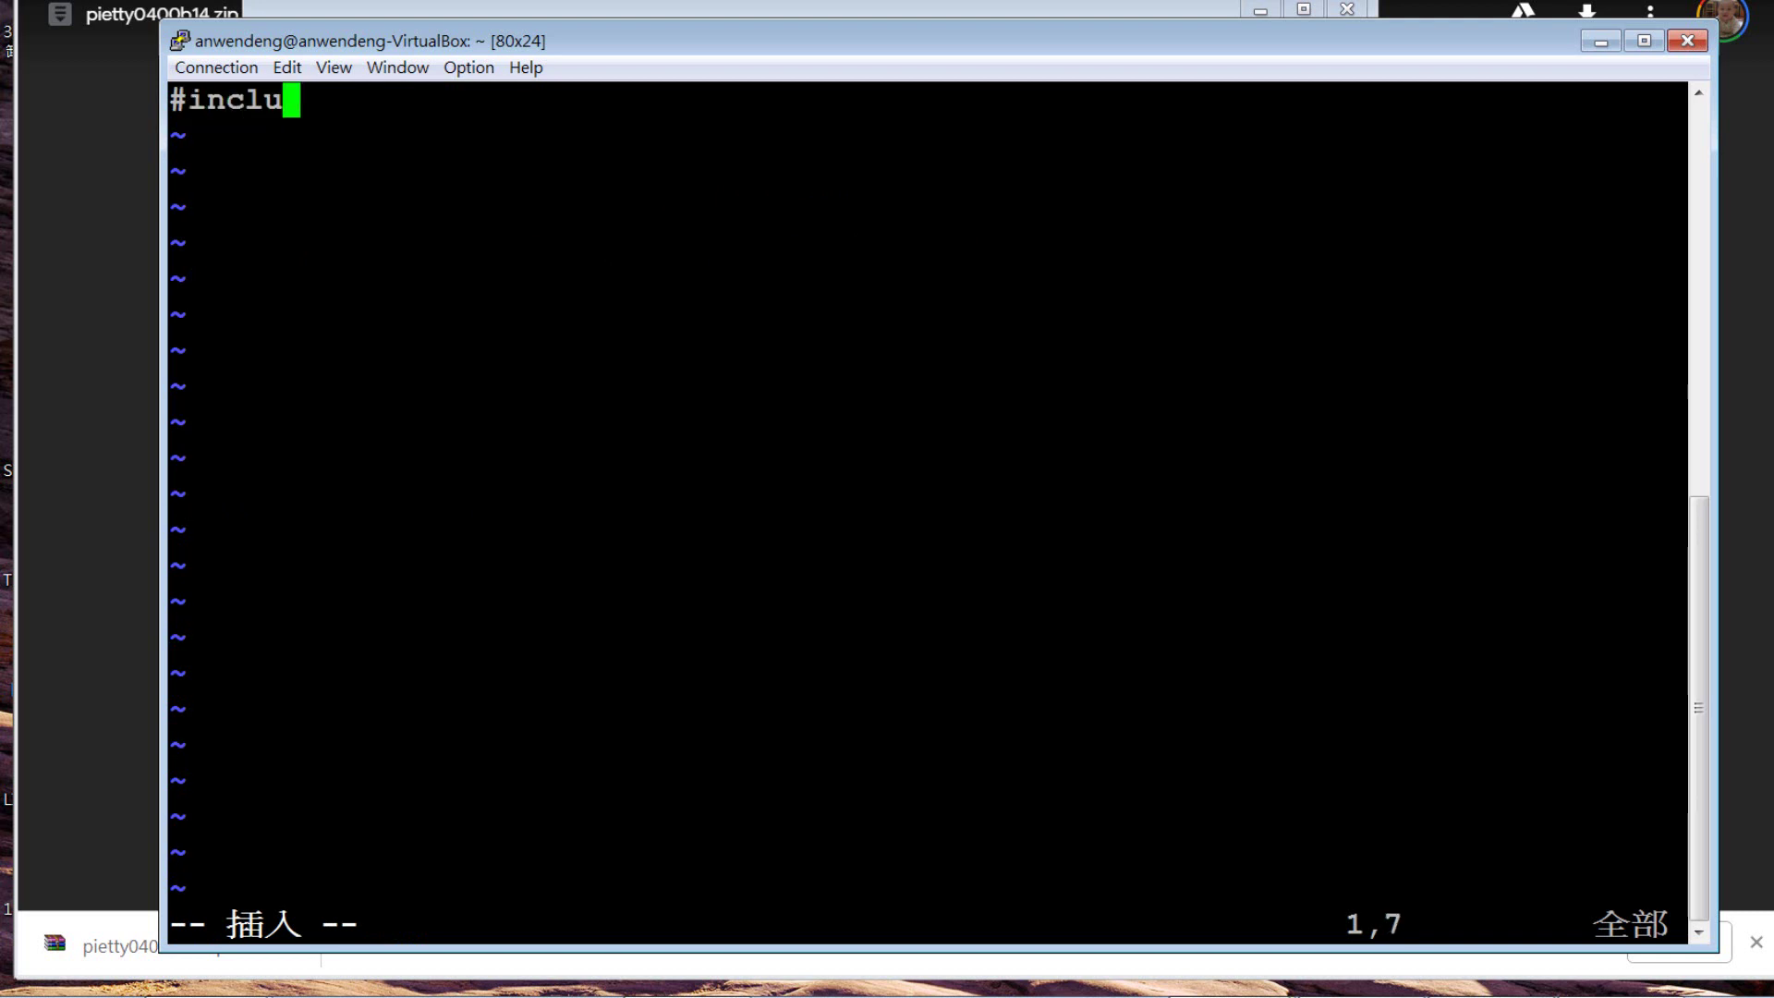
{"action": "type", "text": "de <"}
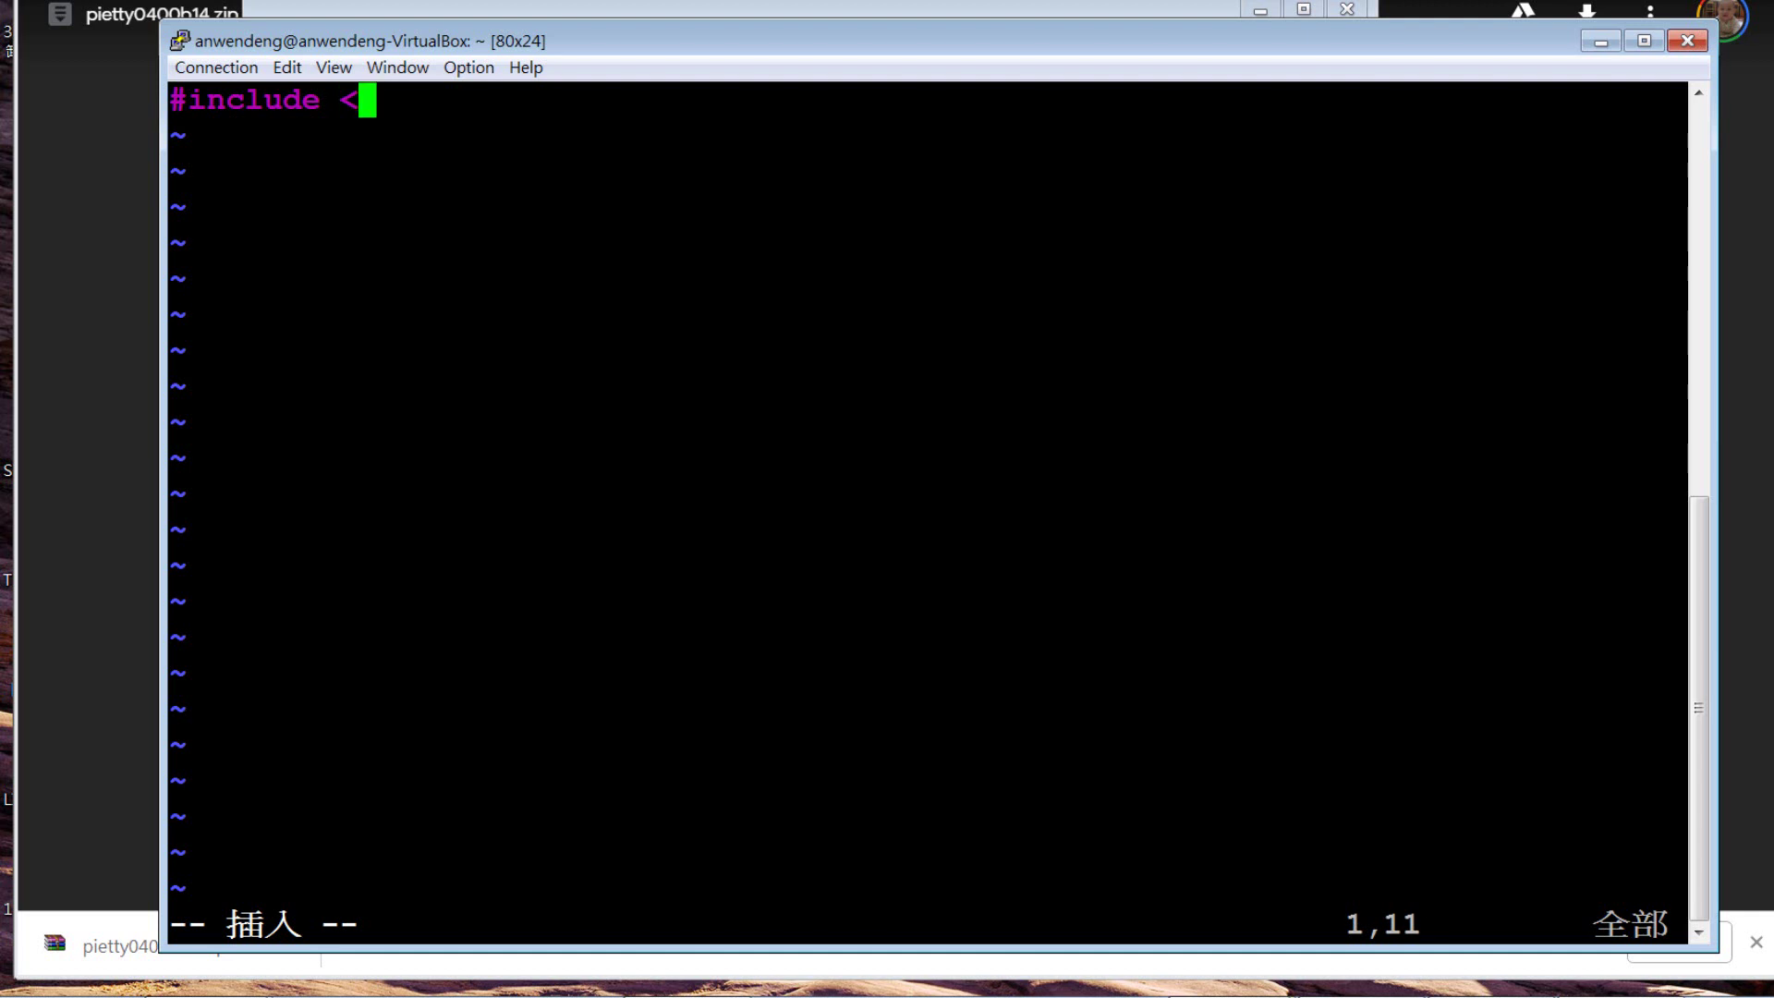
{"action": "type", "text": "std"}
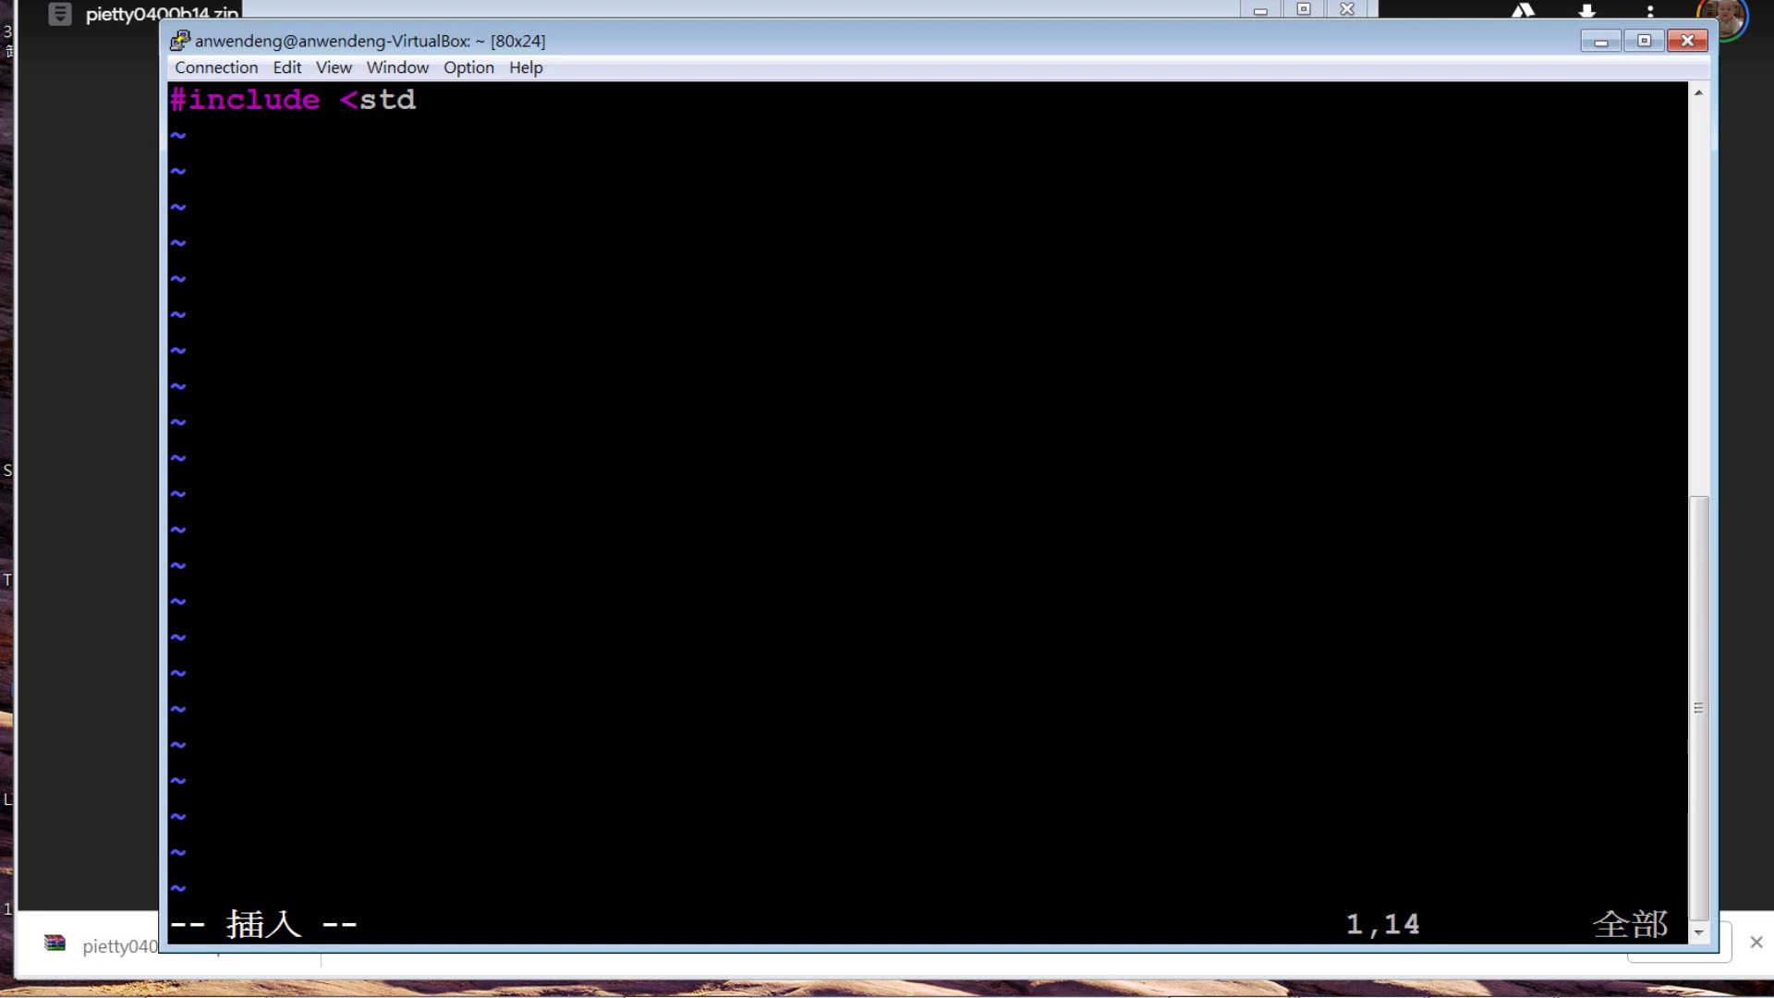
{"action": "type", "text": "io.h>"}
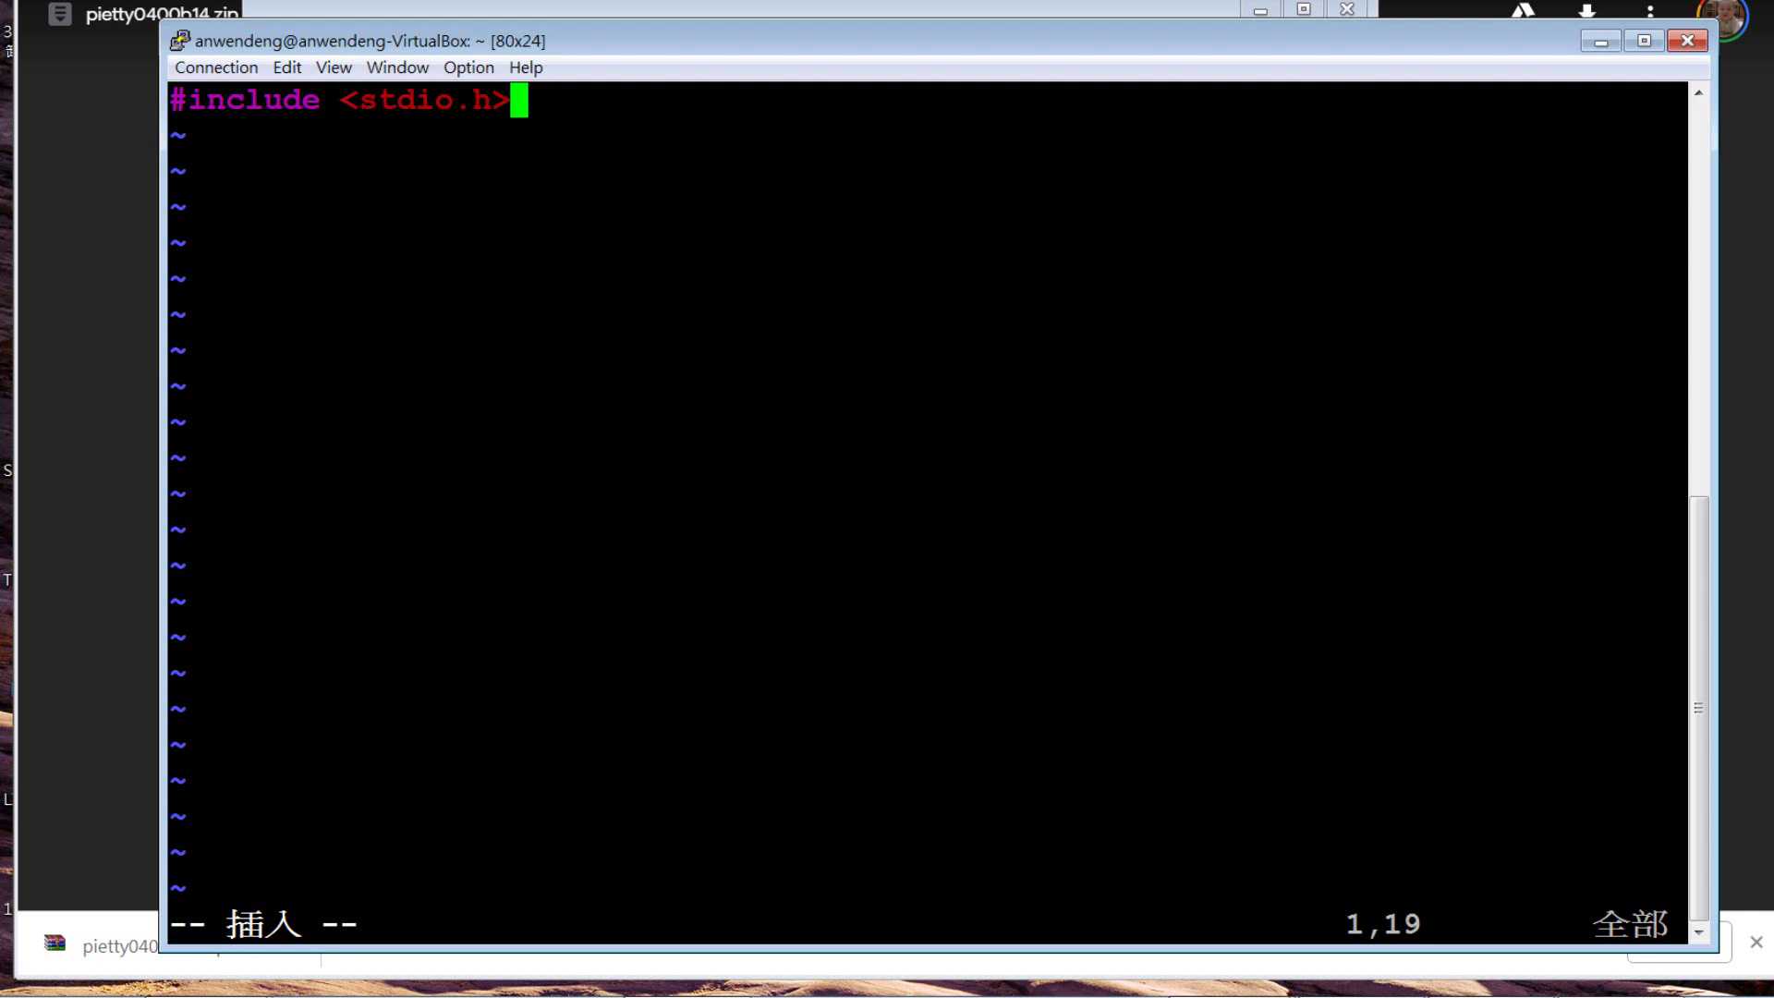
{"action": "key", "text": "Return"}
{"action": "key", "text": "Return"}
{"action": "type", "text": "i"}
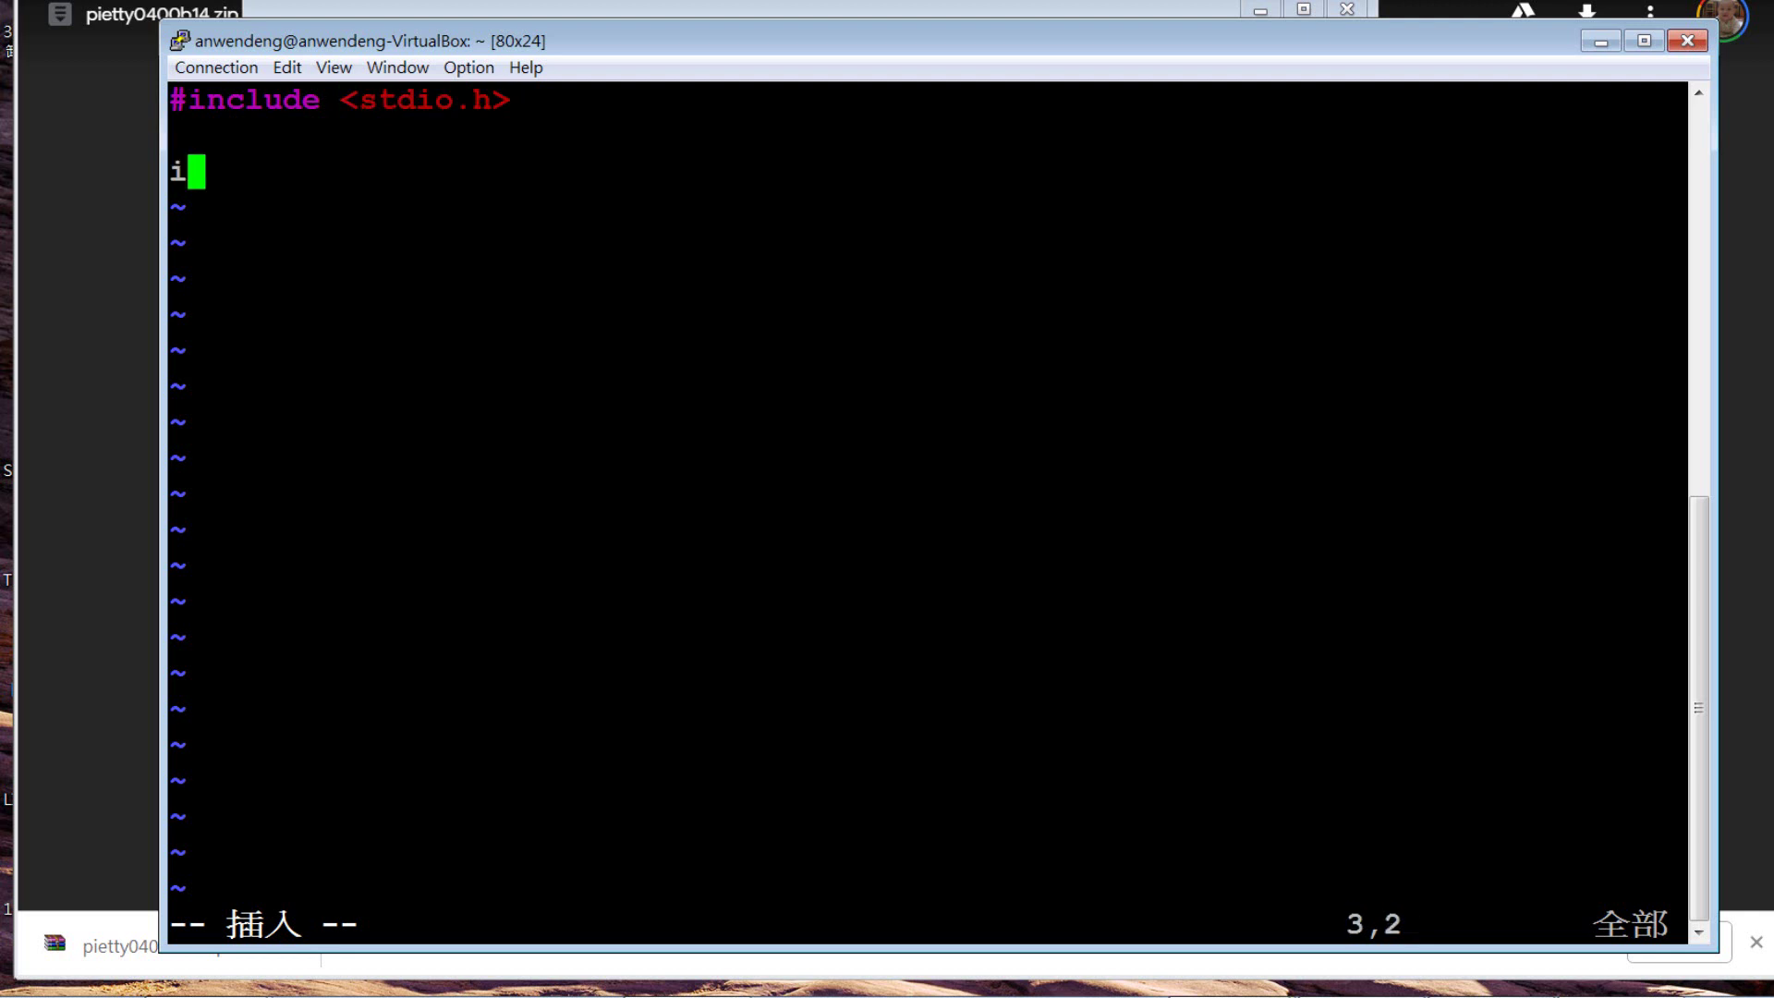
{"action": "type", "text": "nt mian"}
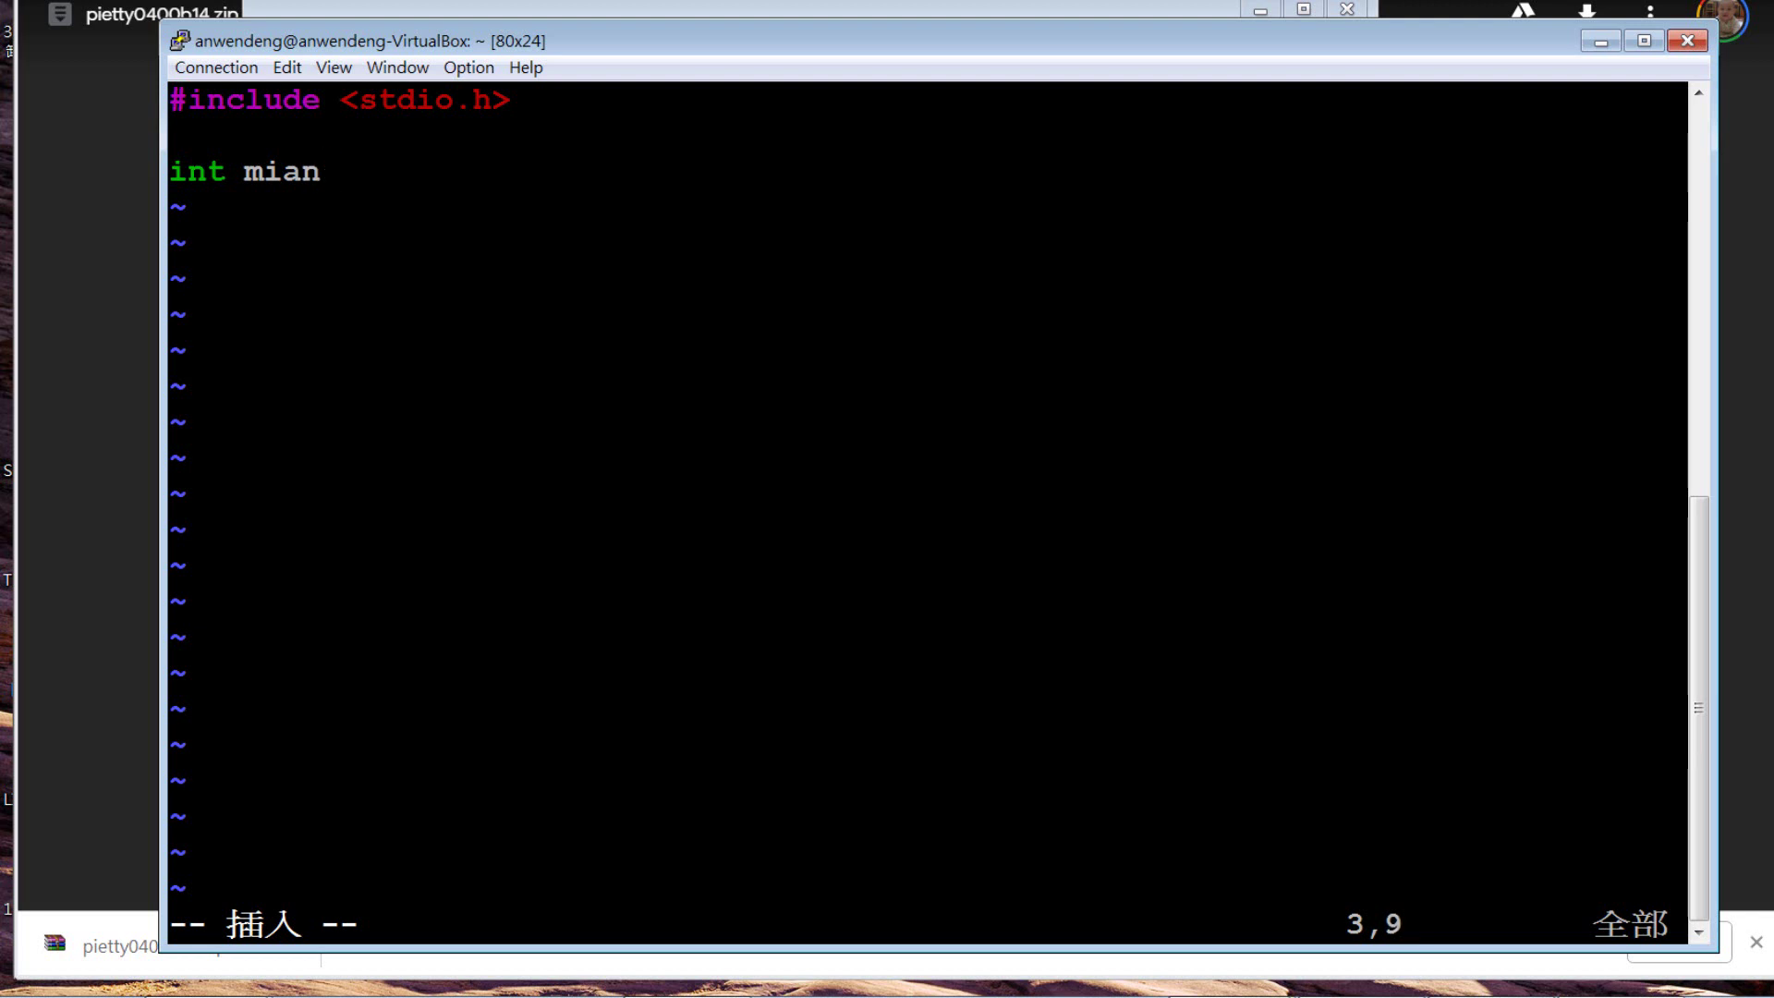
{"action": "key", "text": "BackSpace"}
{"action": "key", "text": "BackSpace"}
{"action": "key", "text": "BackSpace"}
{"action": "type", "text": "ain()"}
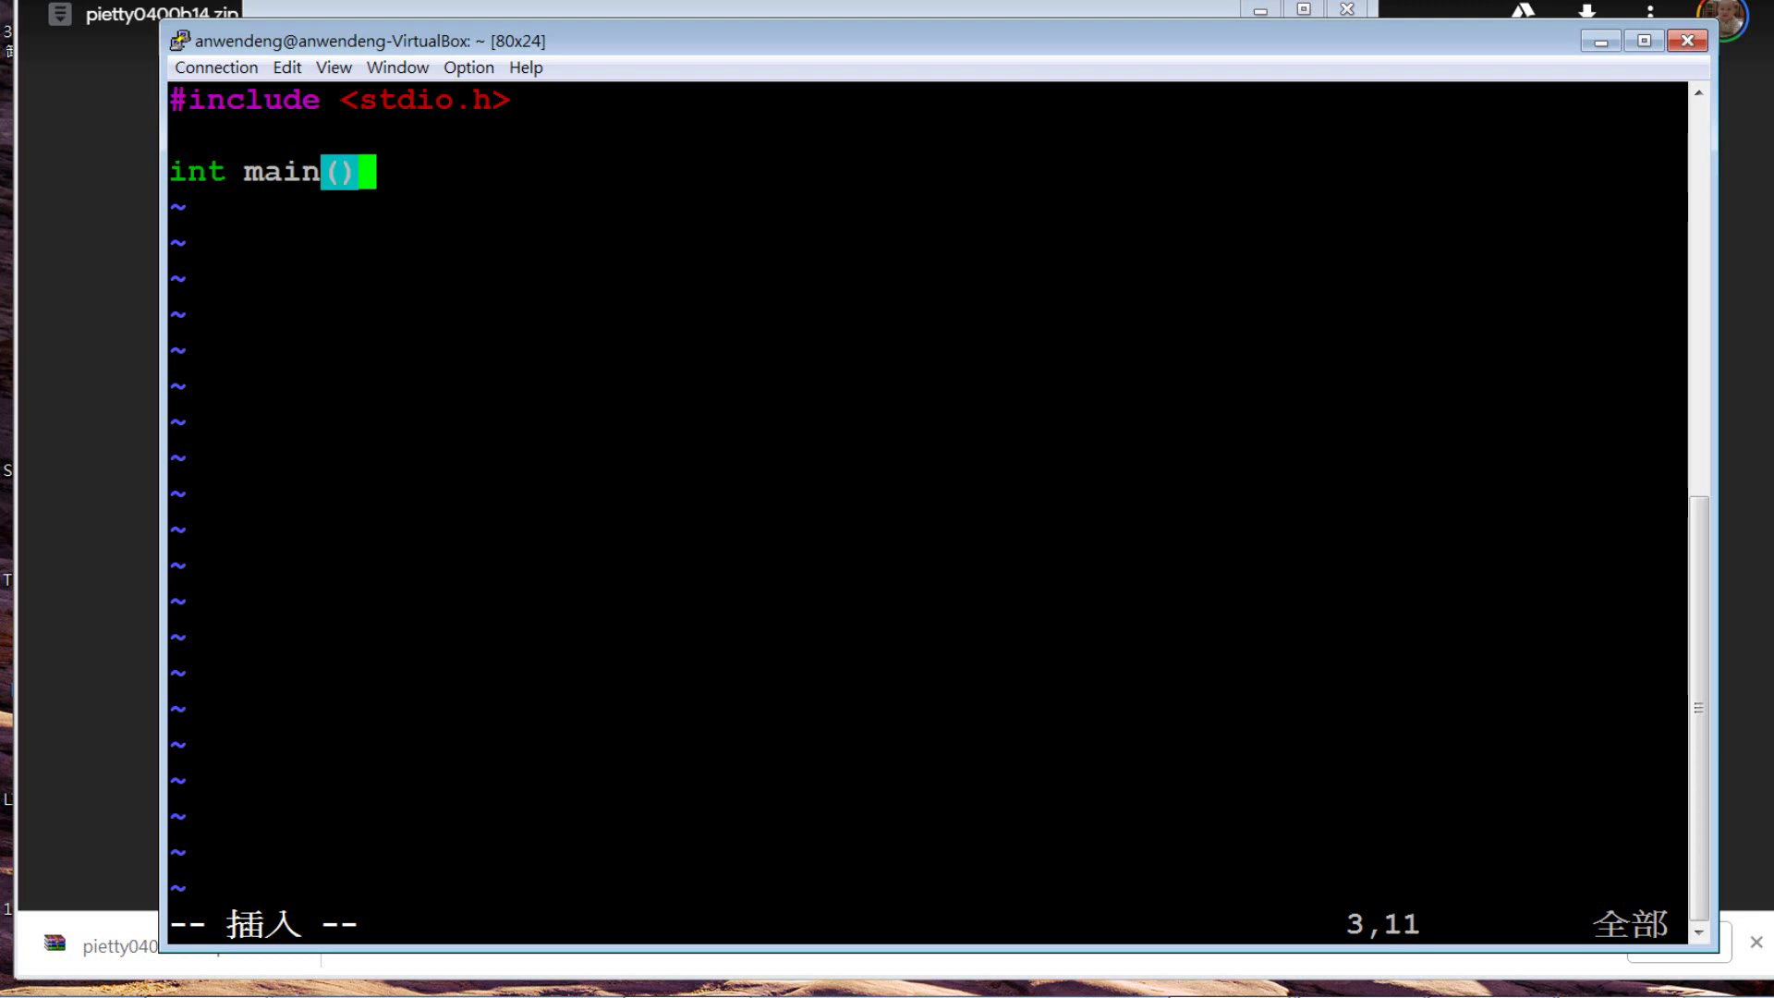
{"action": "key", "text": "Return"}
{"action": "type", "text": "{"}
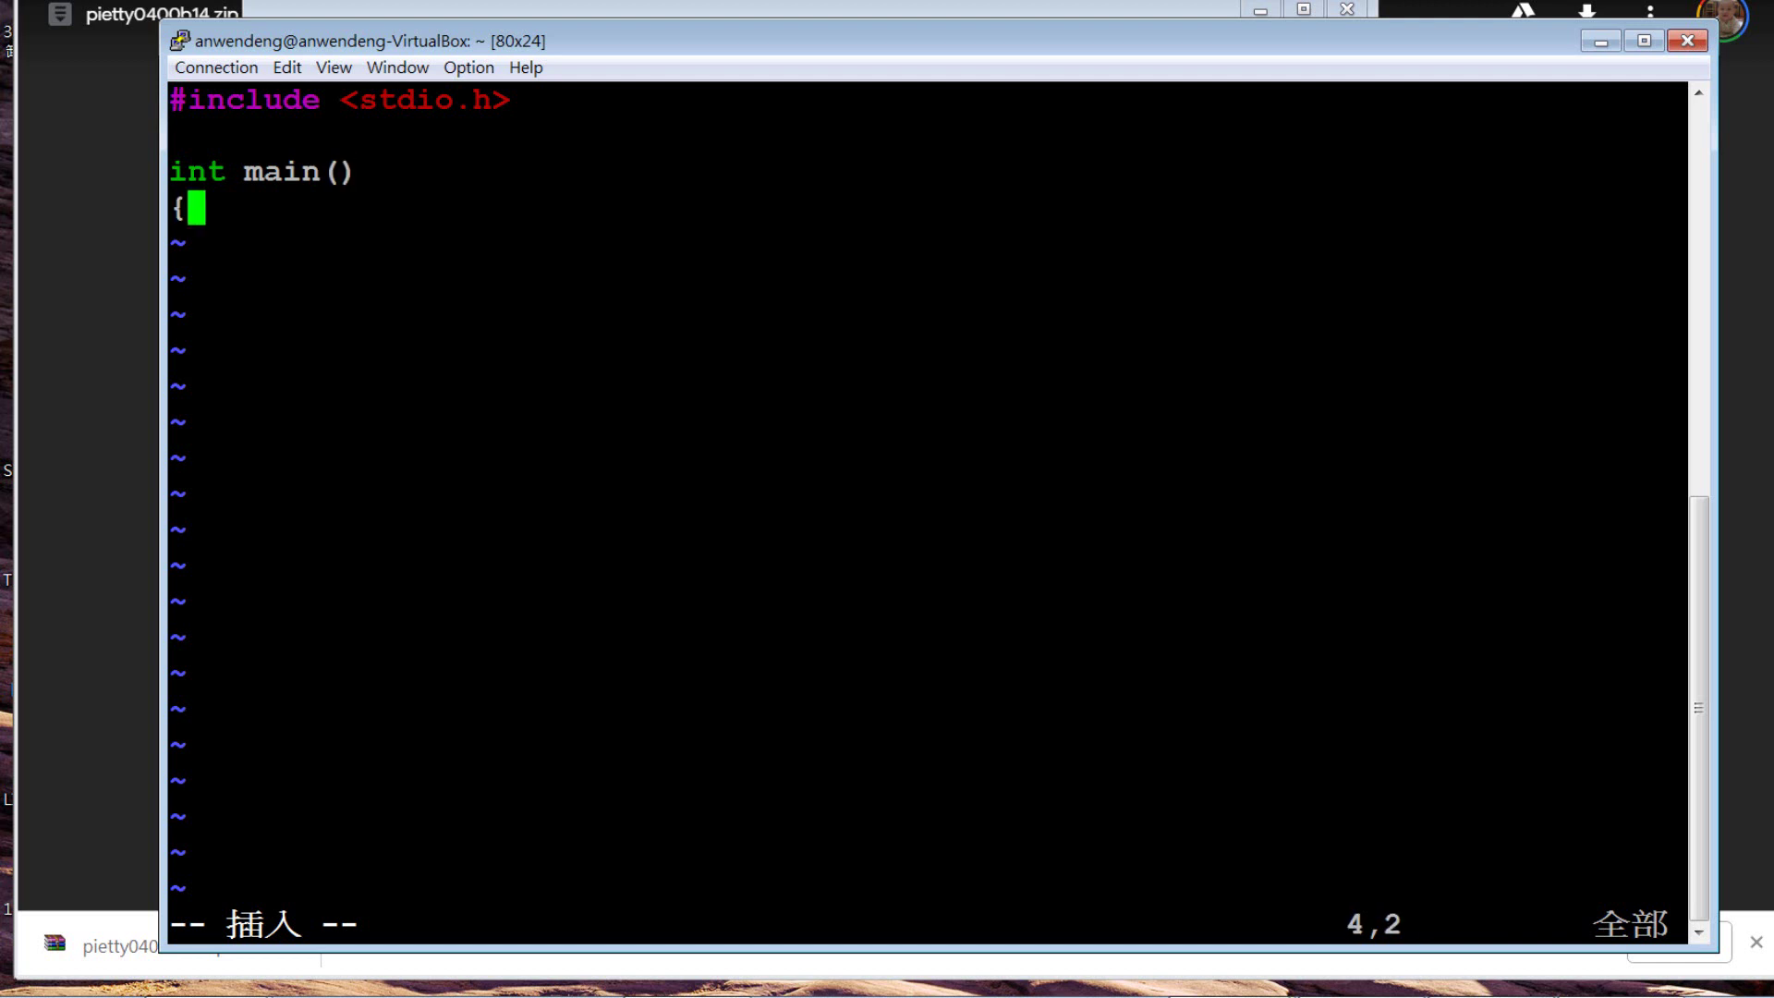
{"action": "key", "text": "Return"}
{"action": "type", "text": "}"}
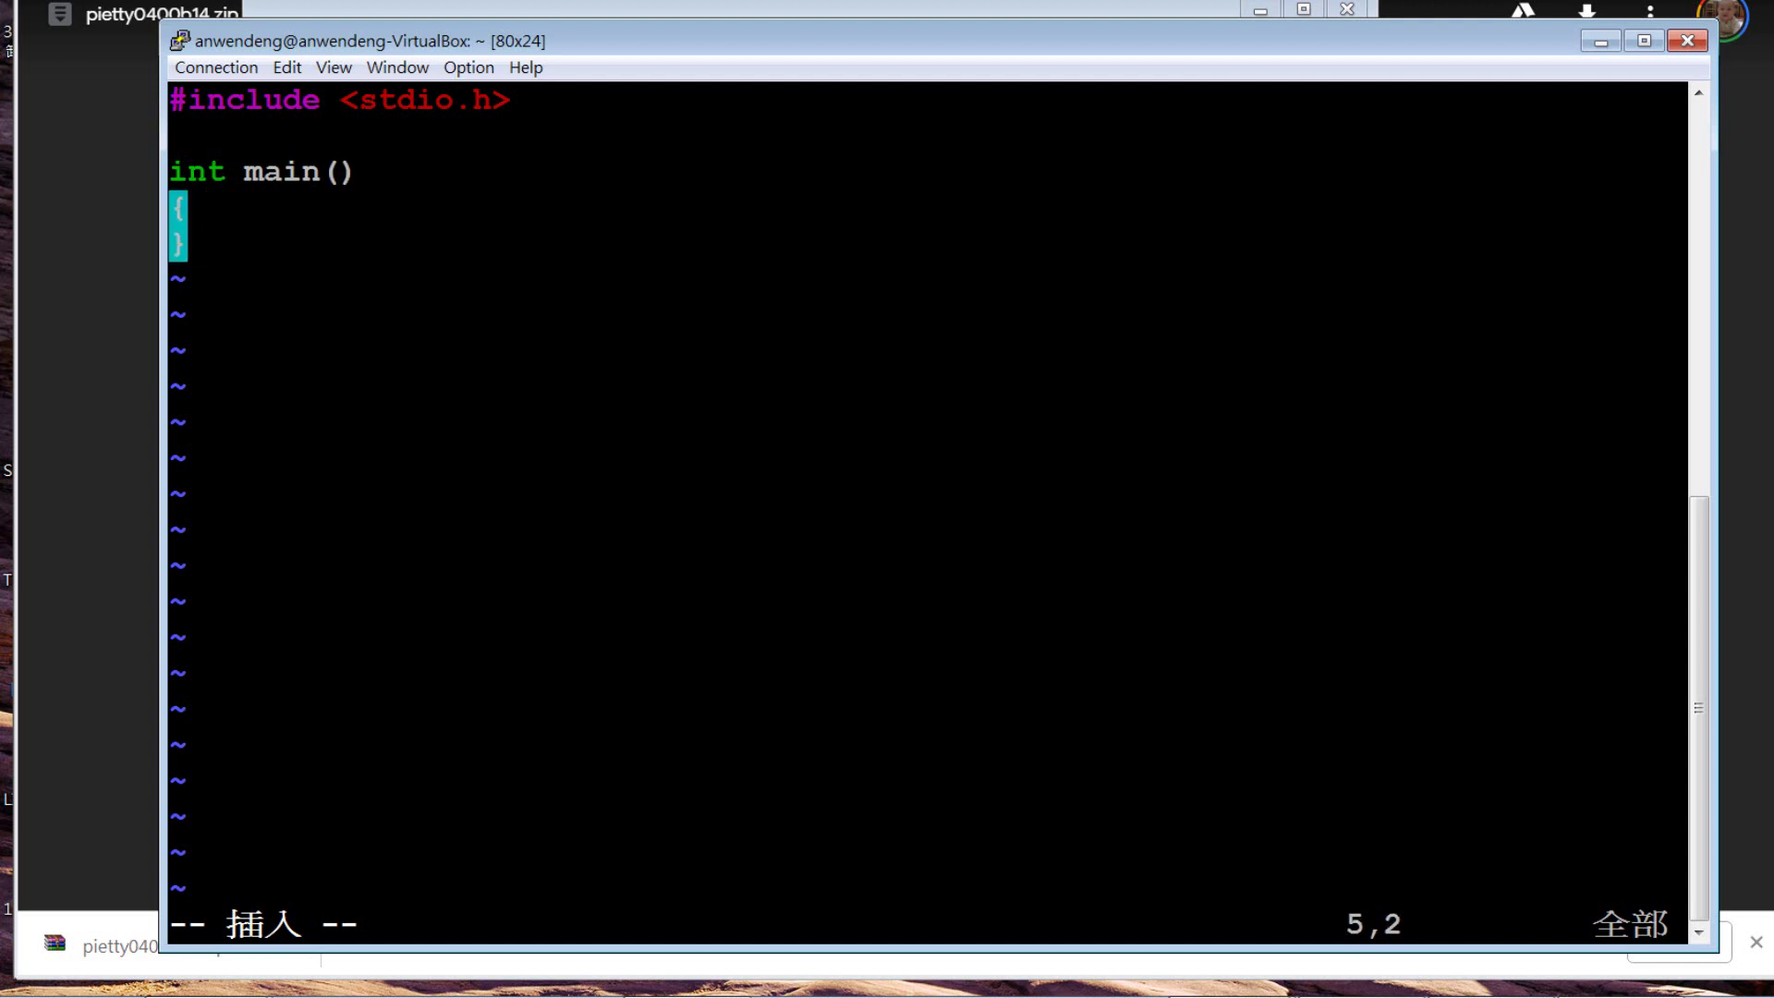
Fill main with printf("Via SSH to write an ez C-program\n"); followed by return 0;.
{"action": "key", "text": "Up"}
{"action": "key", "text": "Return"}
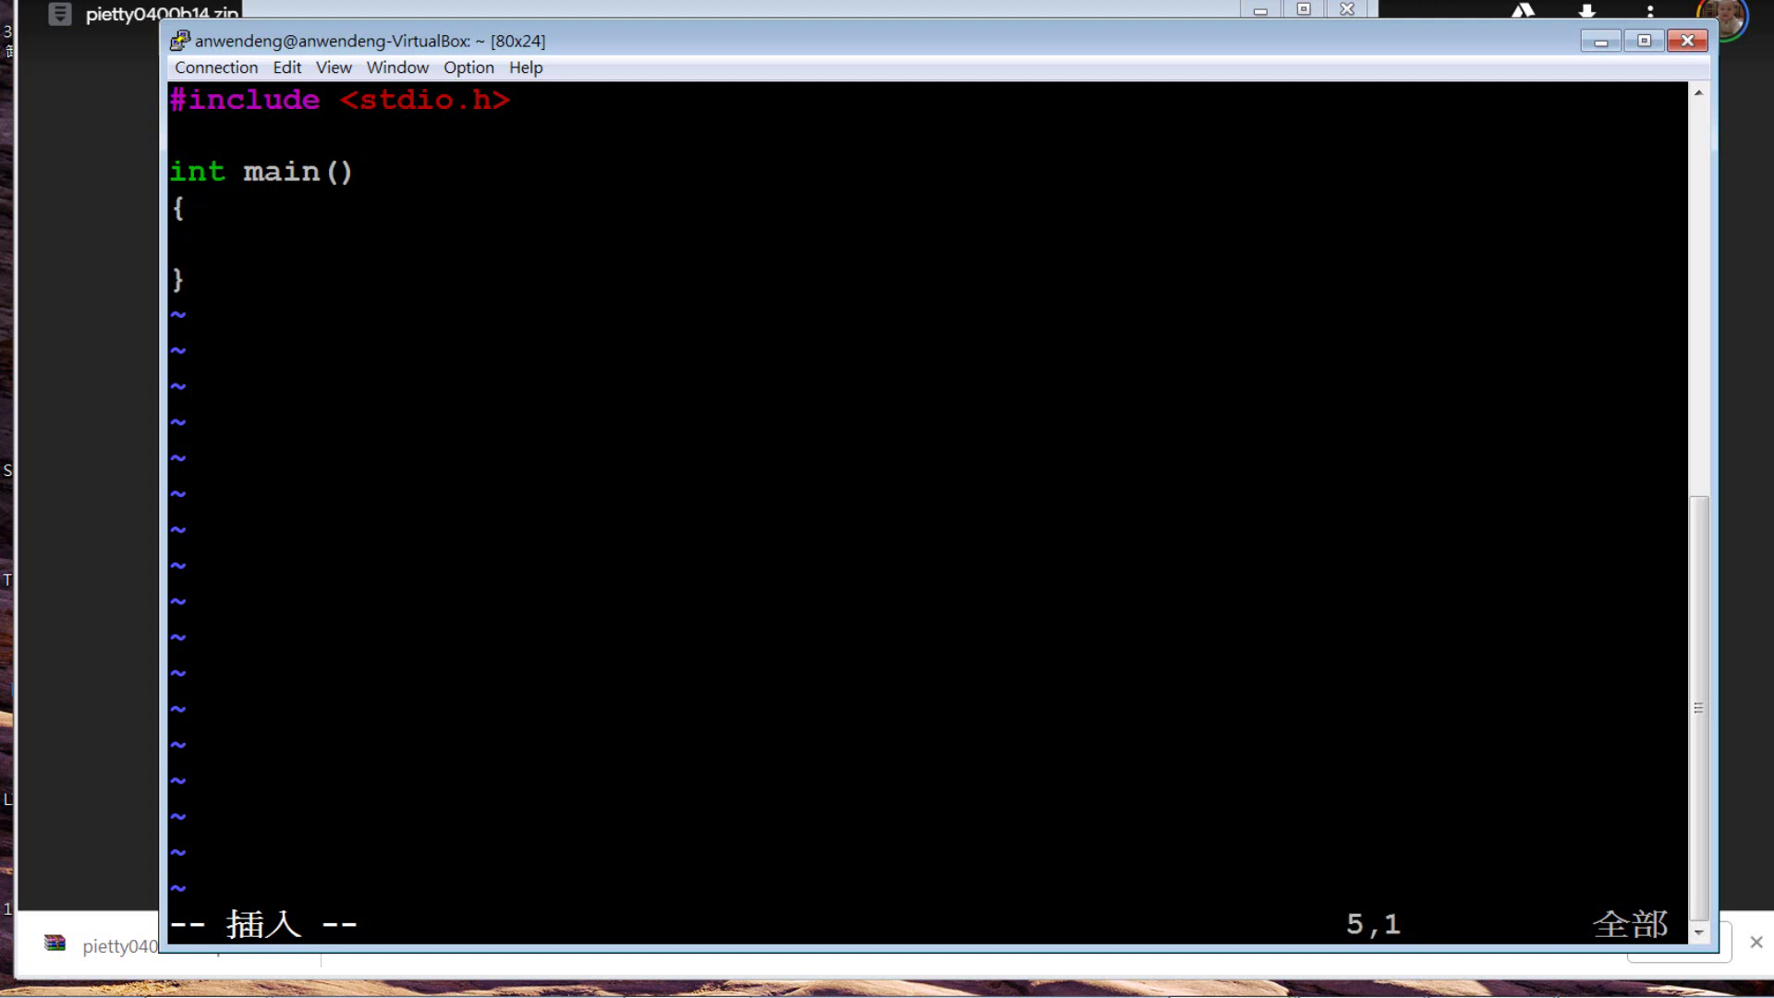
{"action": "key", "text": "Tab"}
{"action": "type", "text": "re"}
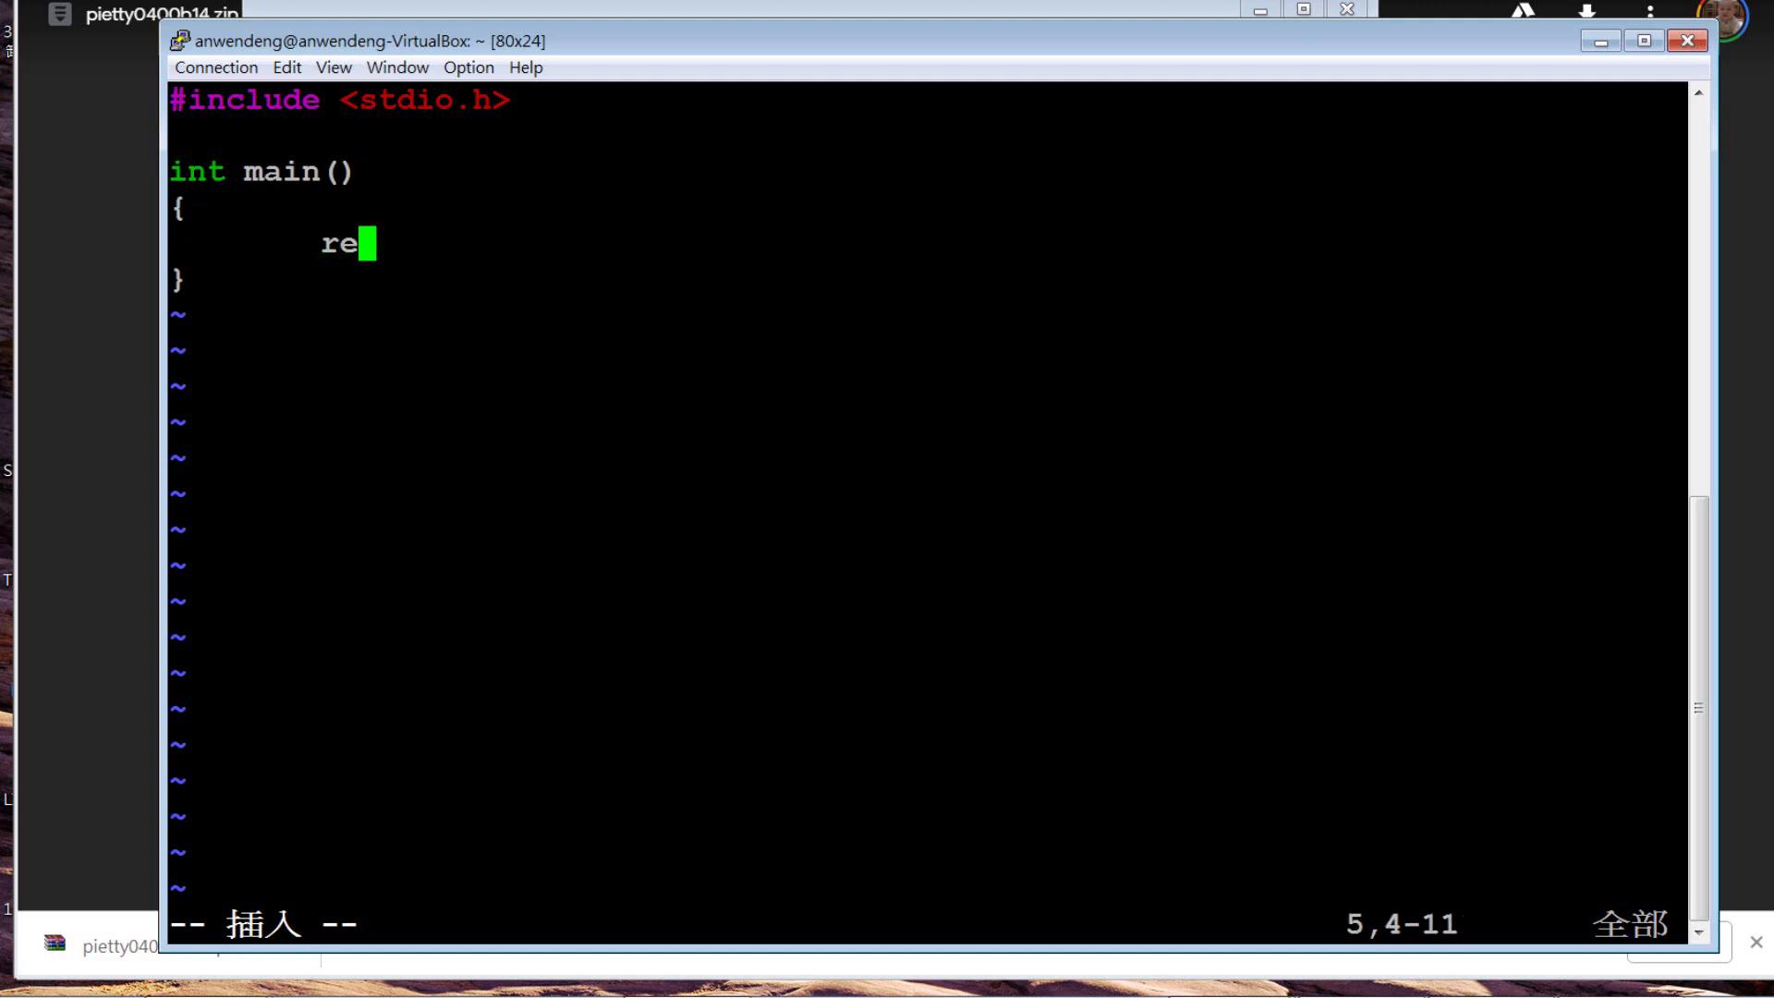
{"action": "type", "text": "turn "}
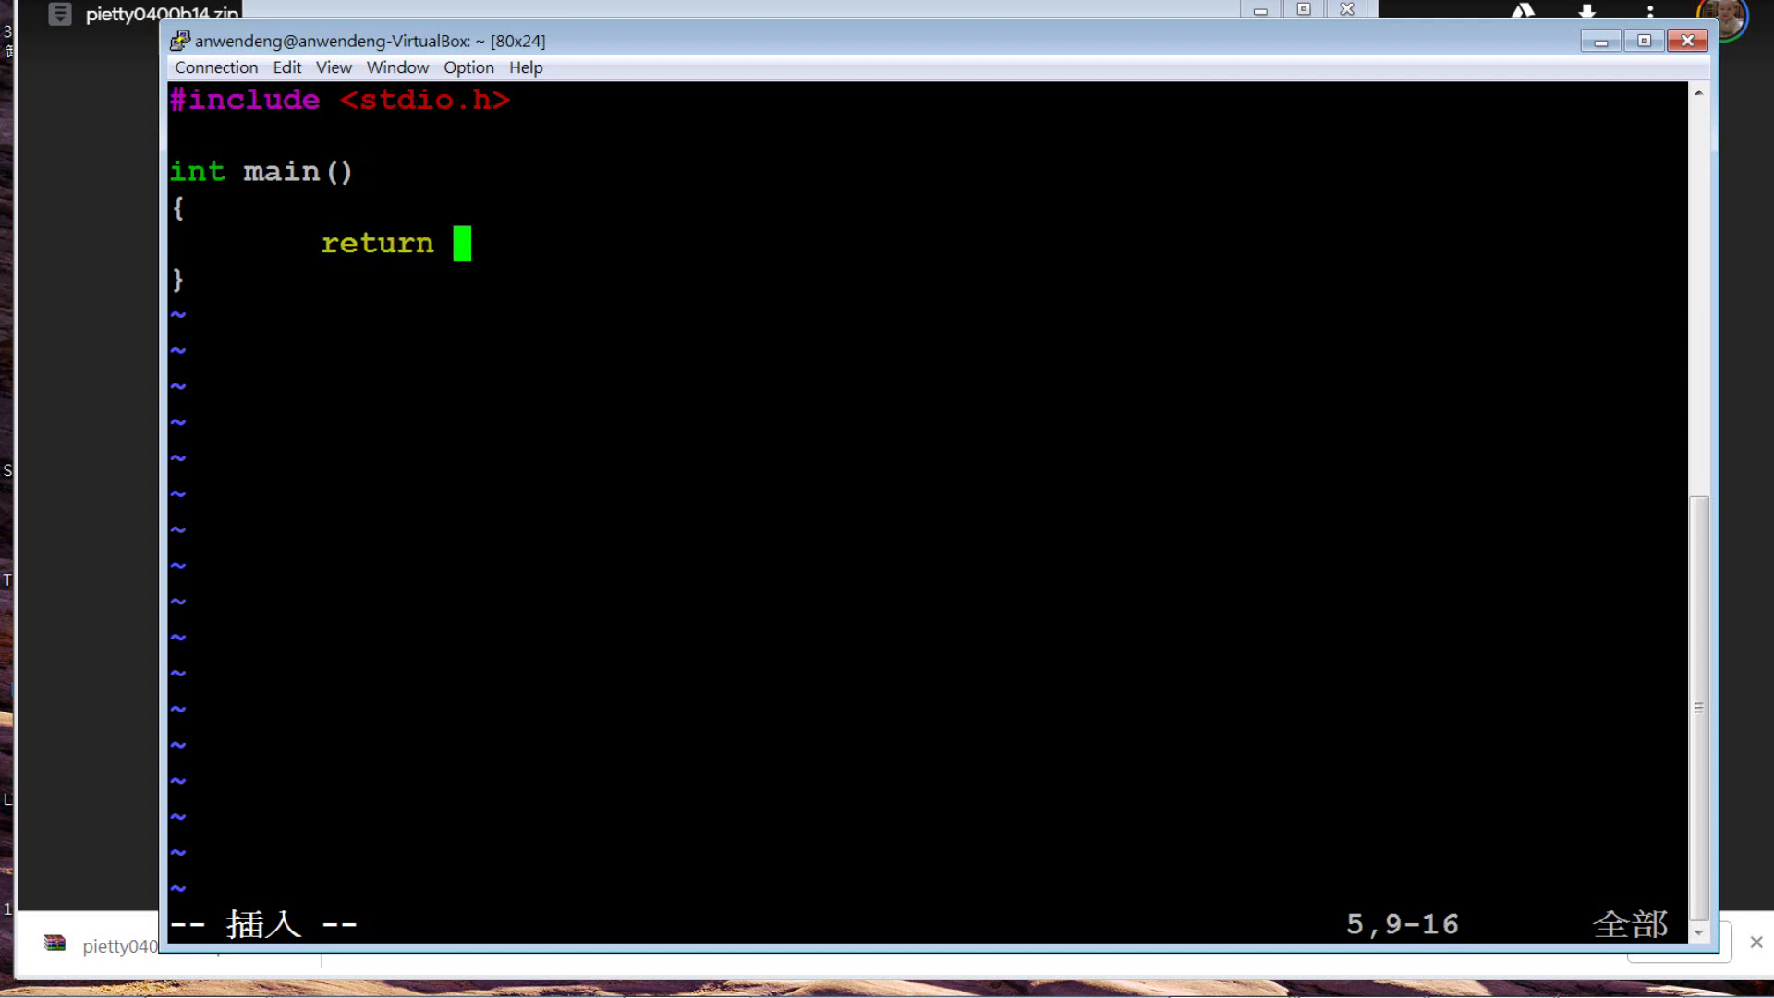
{"action": "type", "text": "0;"}
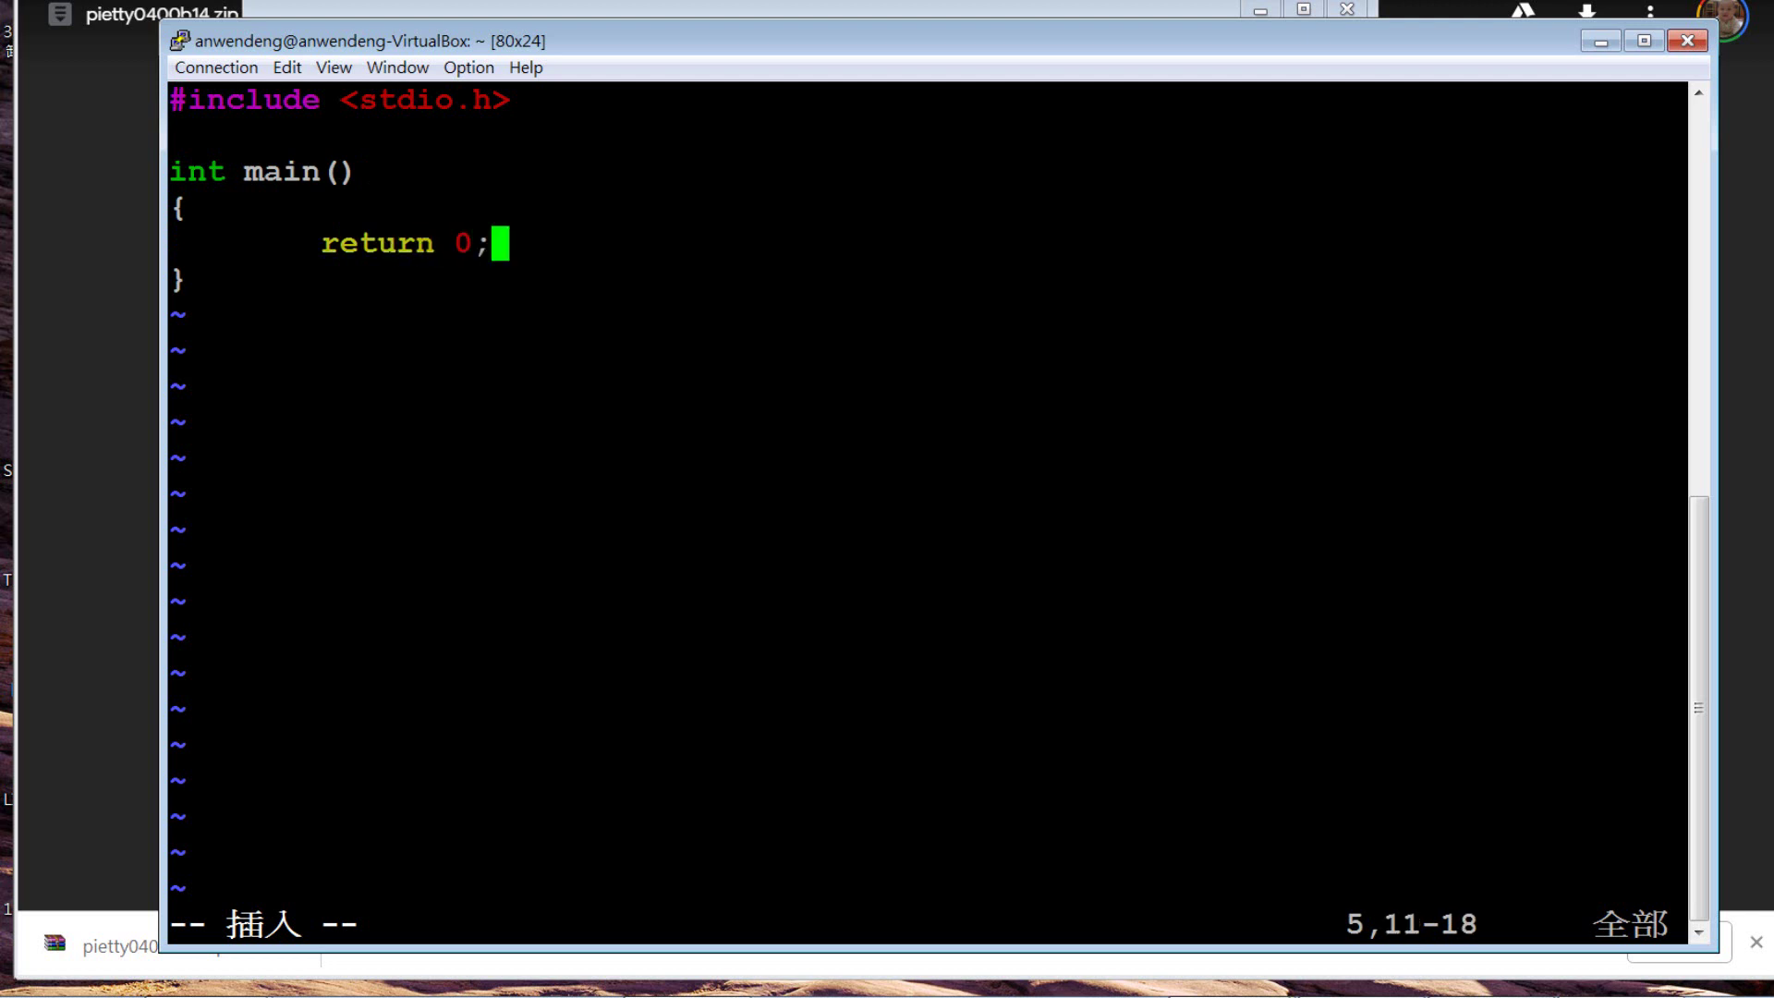
{"action": "left_click", "coordinate": [197, 208]}
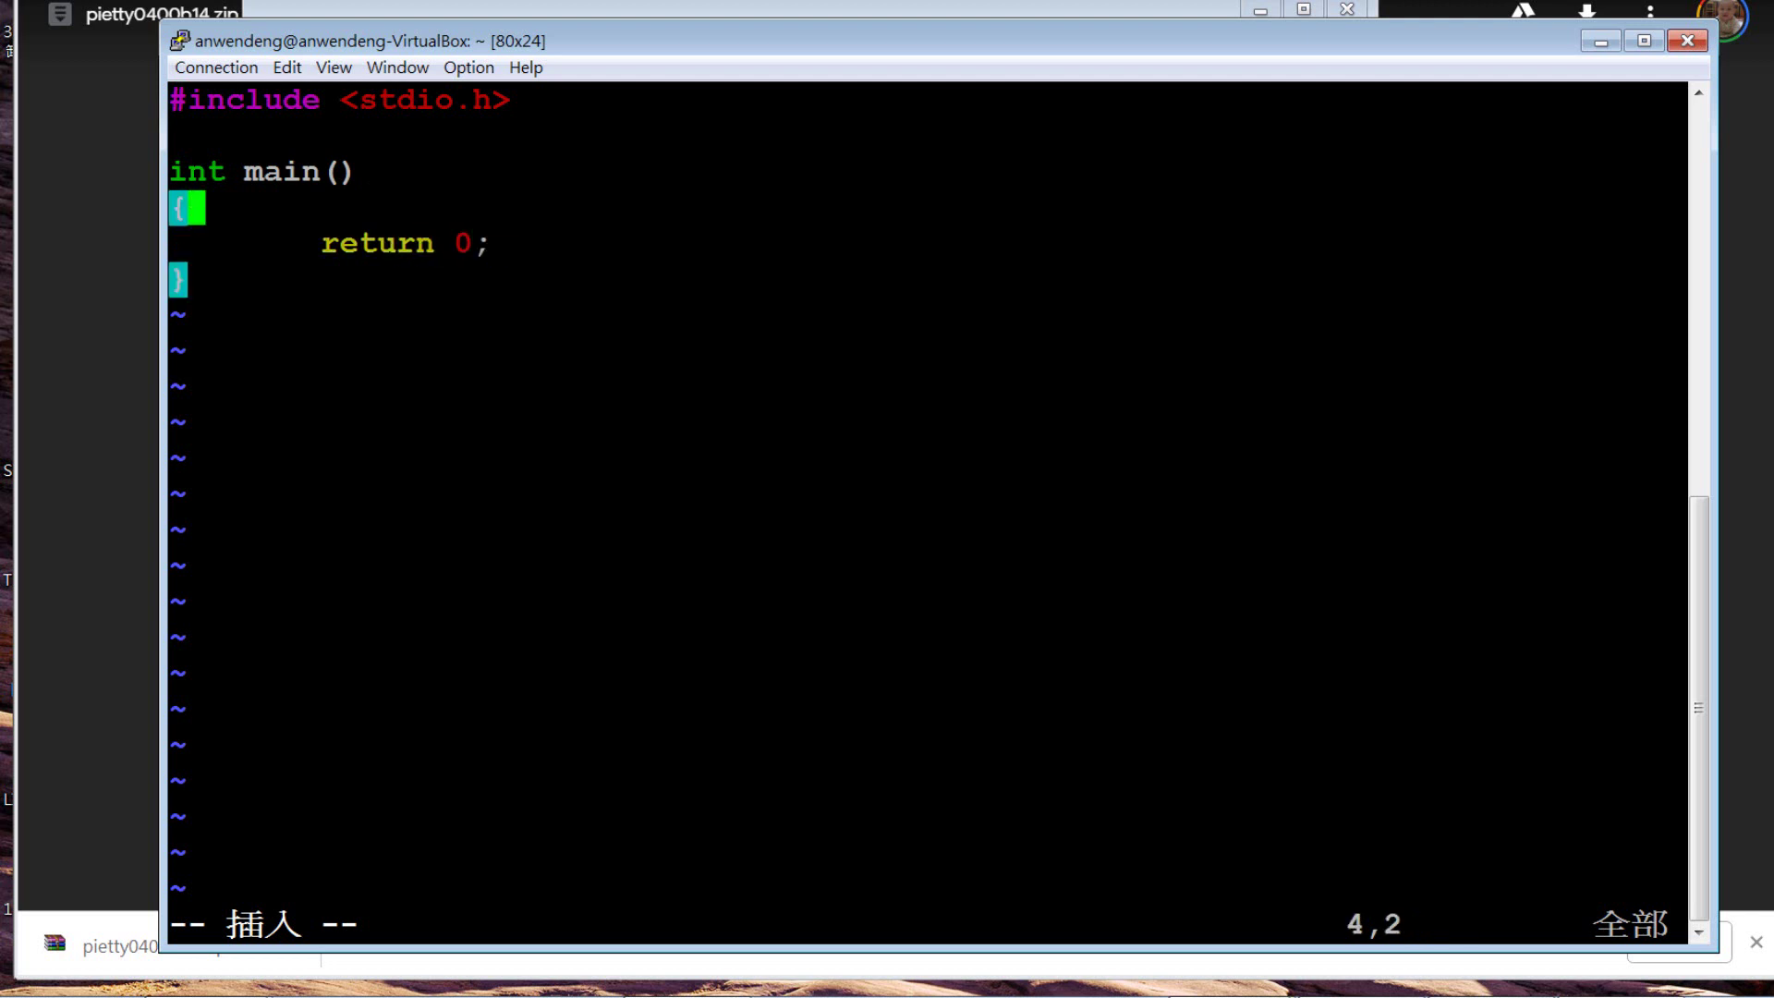
{"action": "key", "text": "Return"}
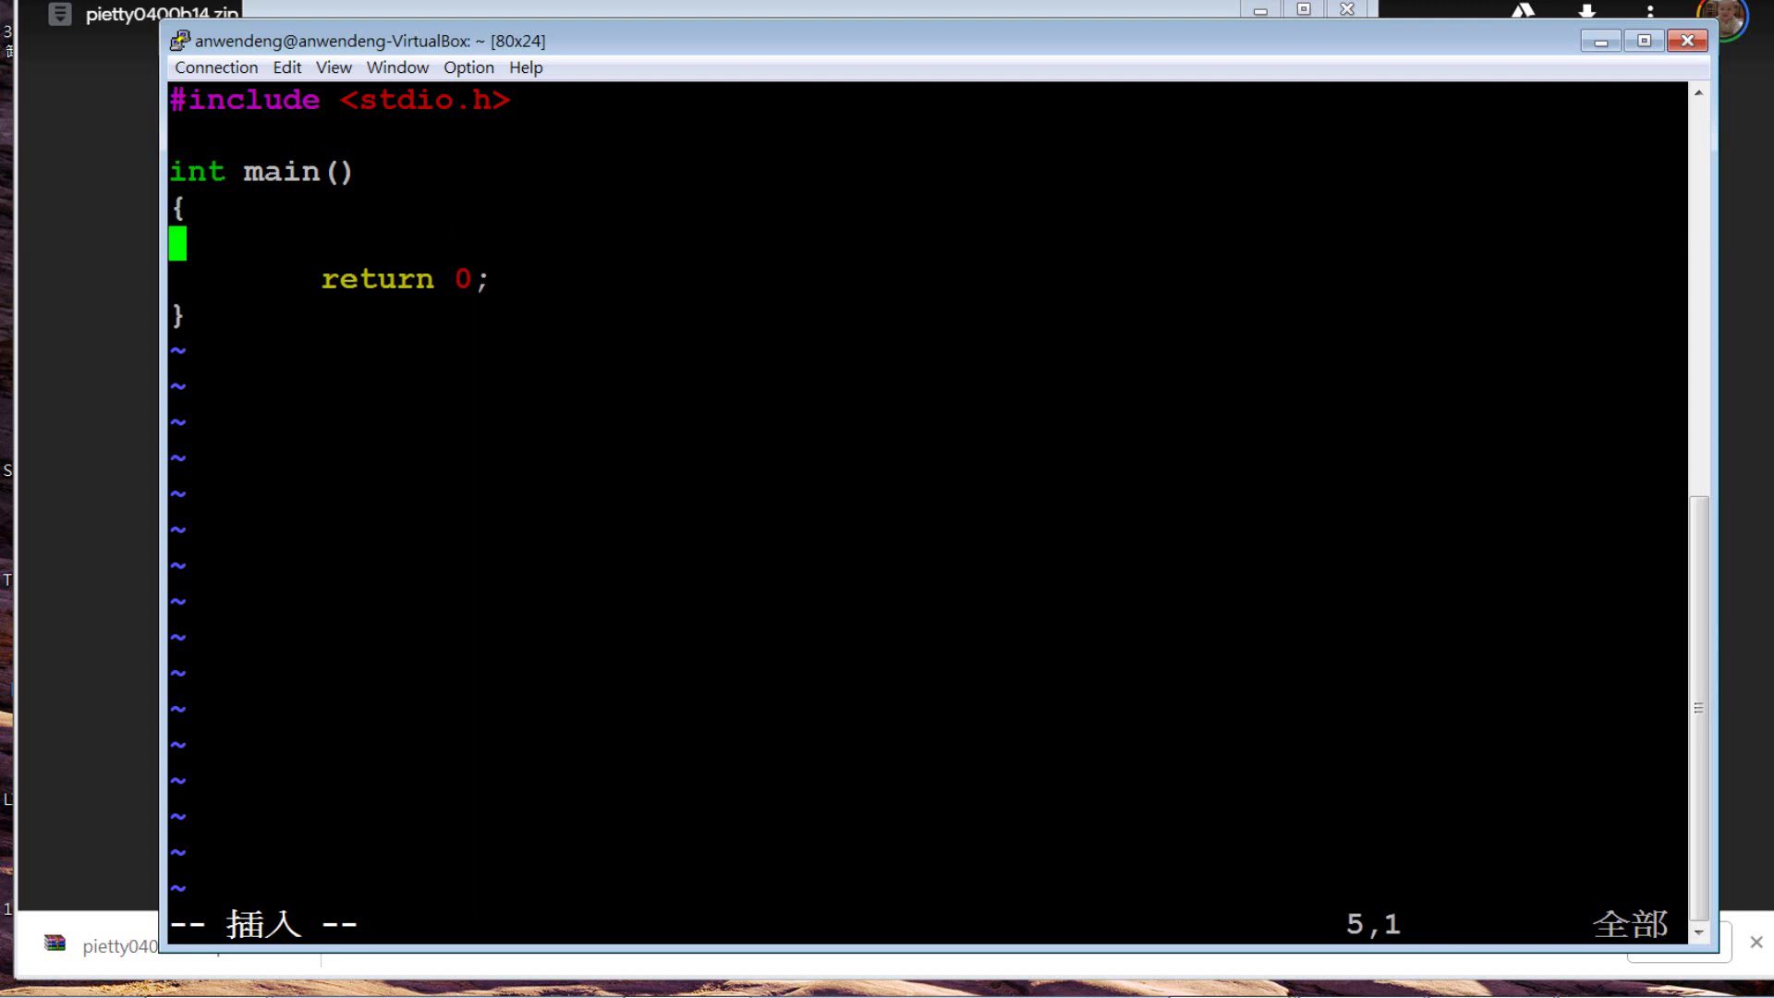
{"action": "key", "text": "Tab"}
{"action": "type", "text": "print"}
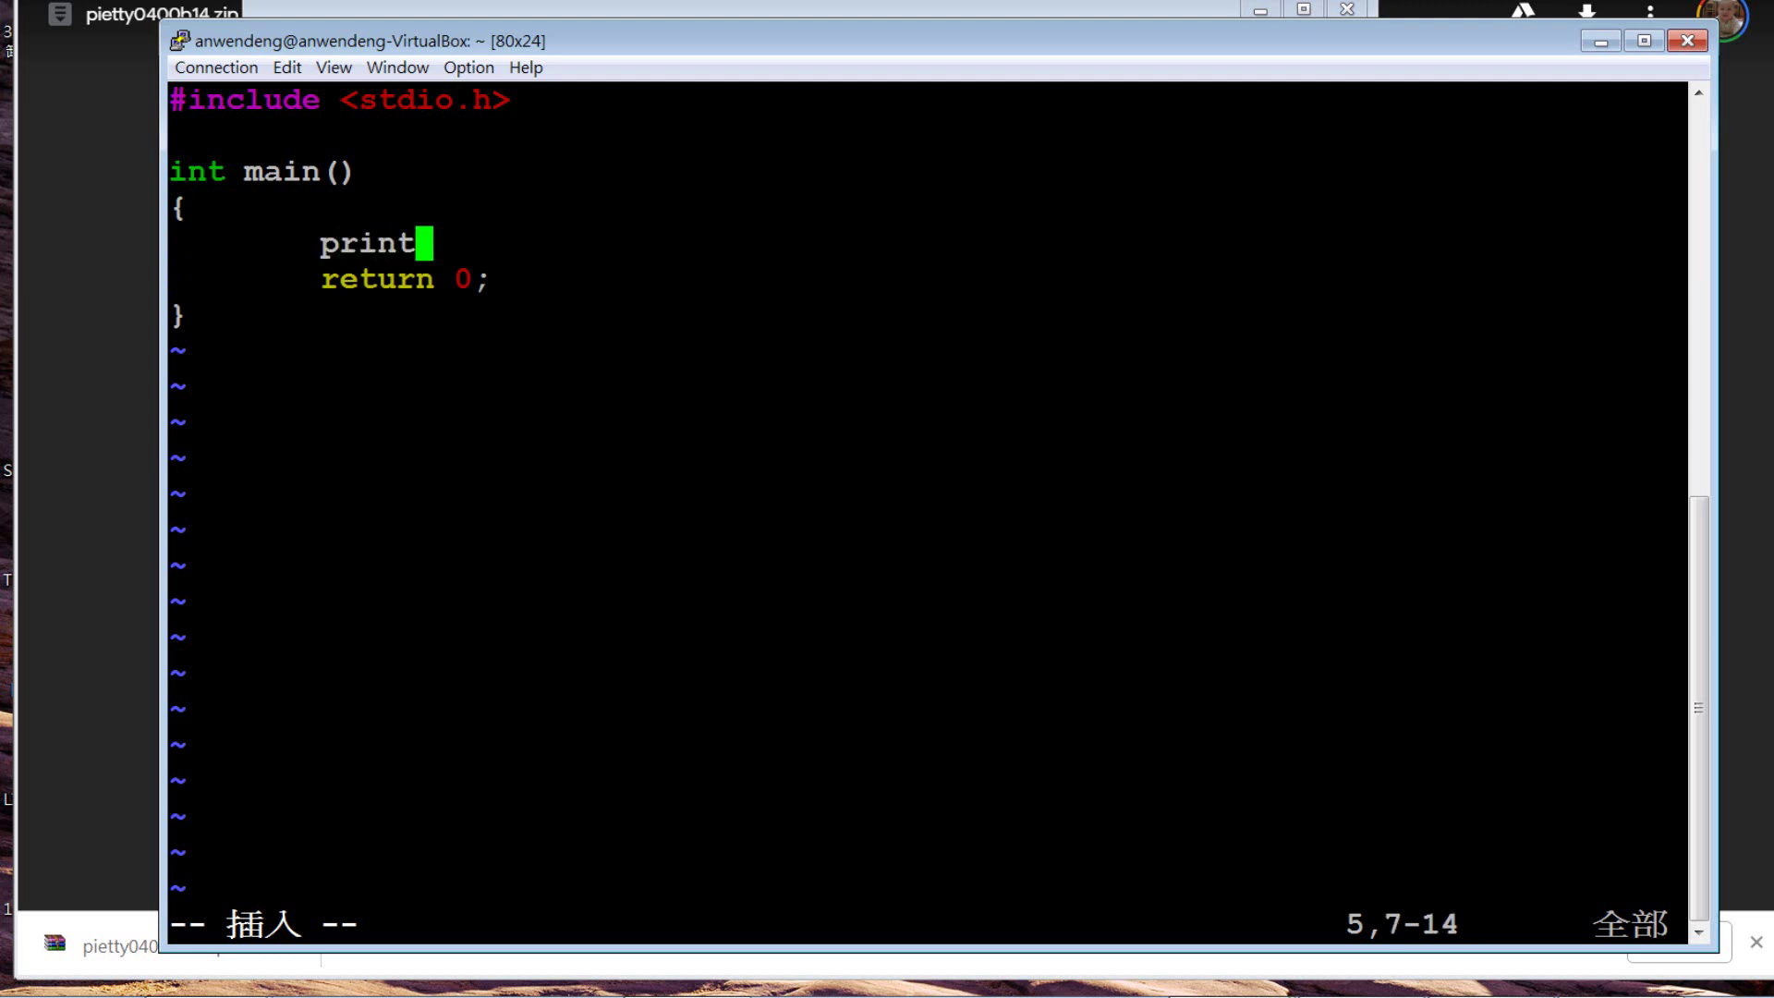
{"action": "type", "text": "f(\""}
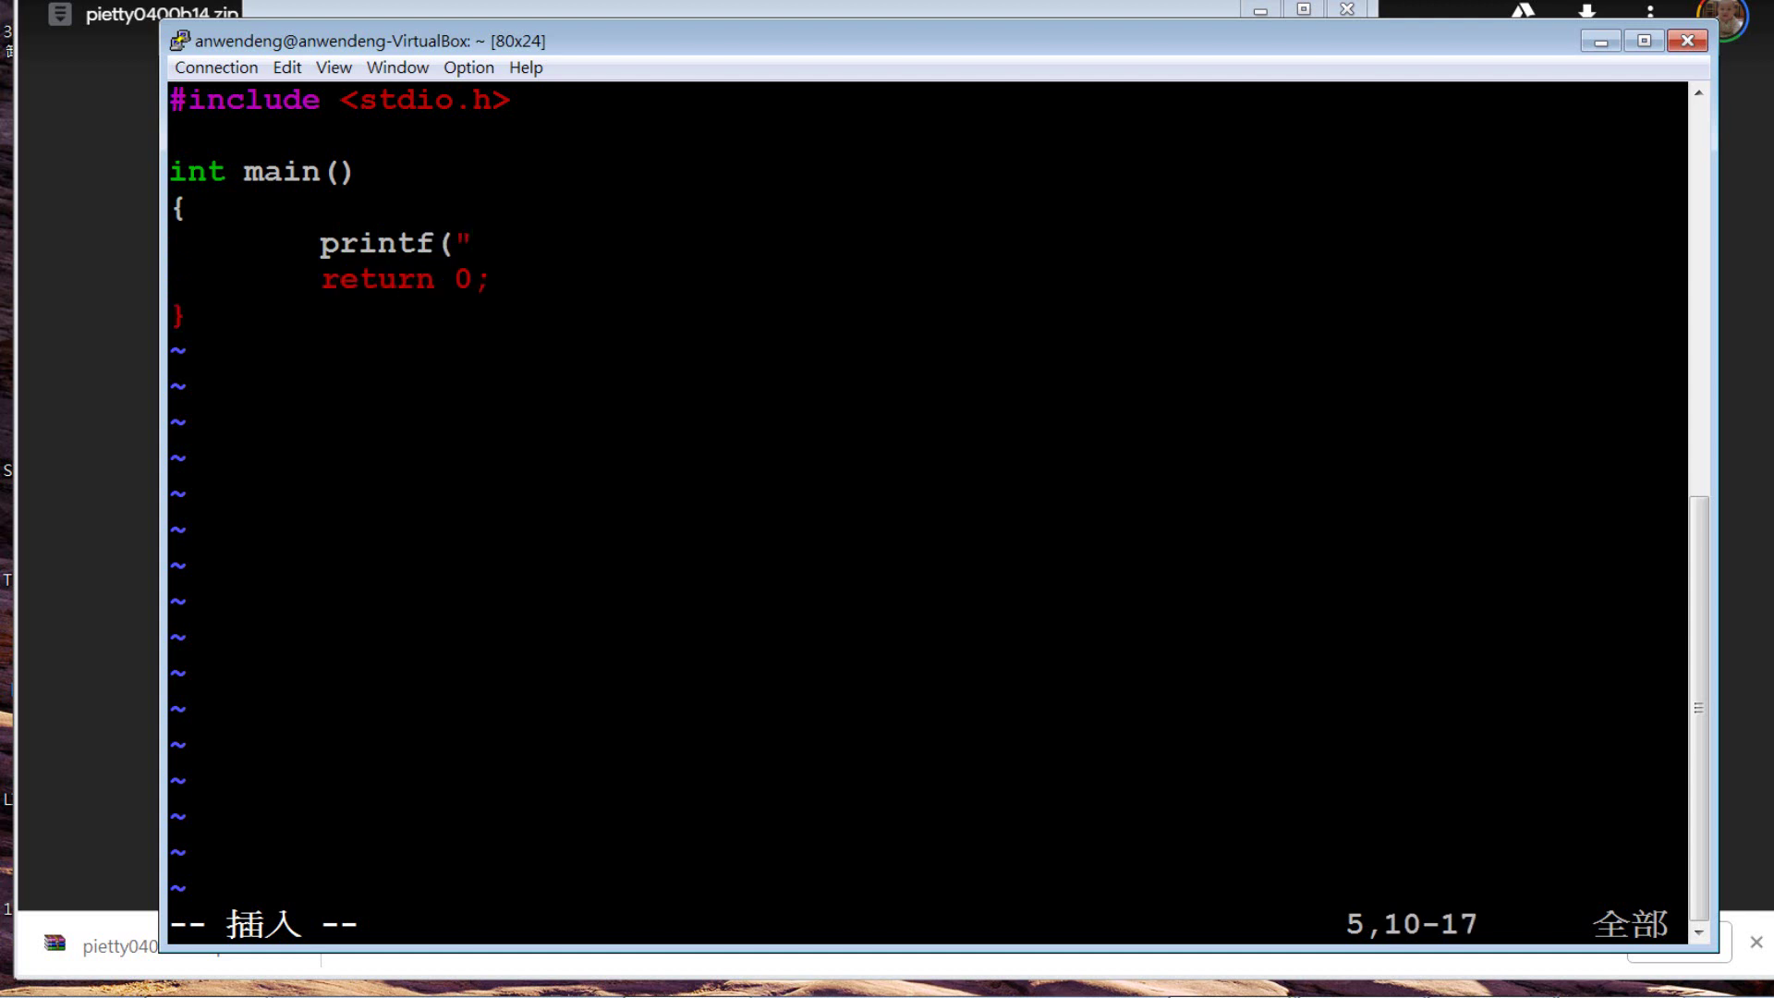
{"action": "type", "text": "\")"}
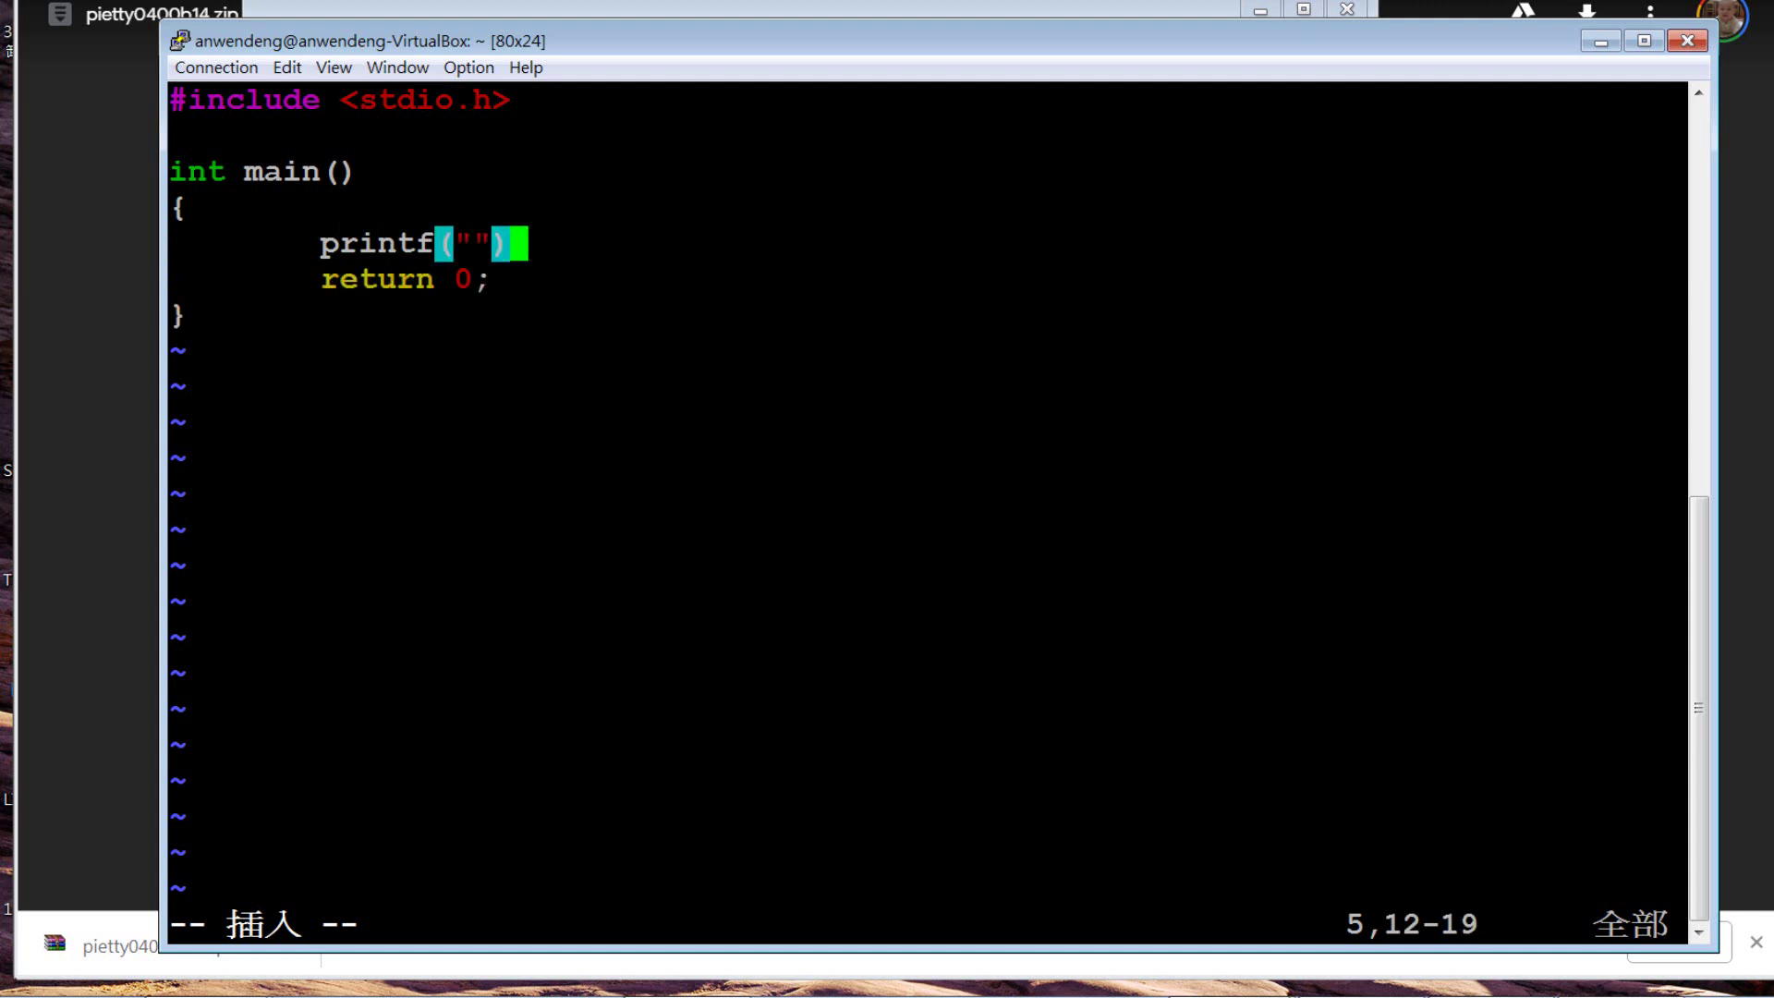
{"action": "type", "text": ";"}
{"action": "key", "text": "Left"}
{"action": "key", "text": "Left"}
{"action": "key", "text": "Left"}
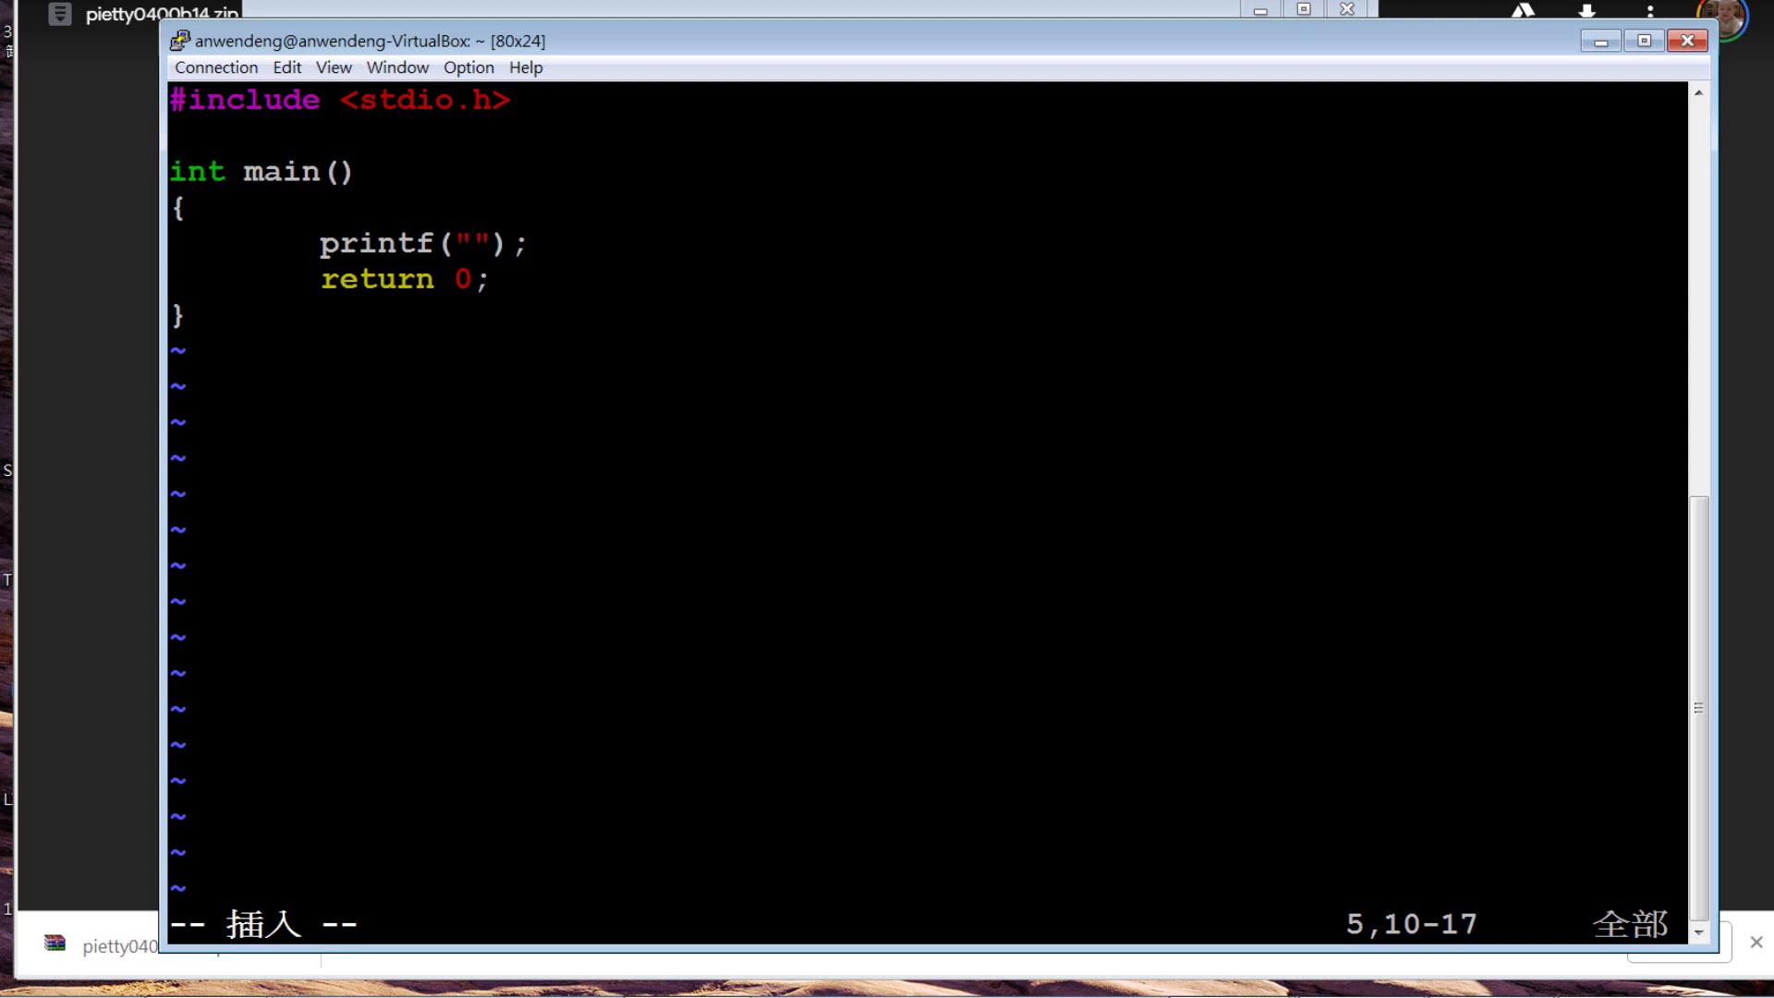
{"action": "type", "text": "Via "}
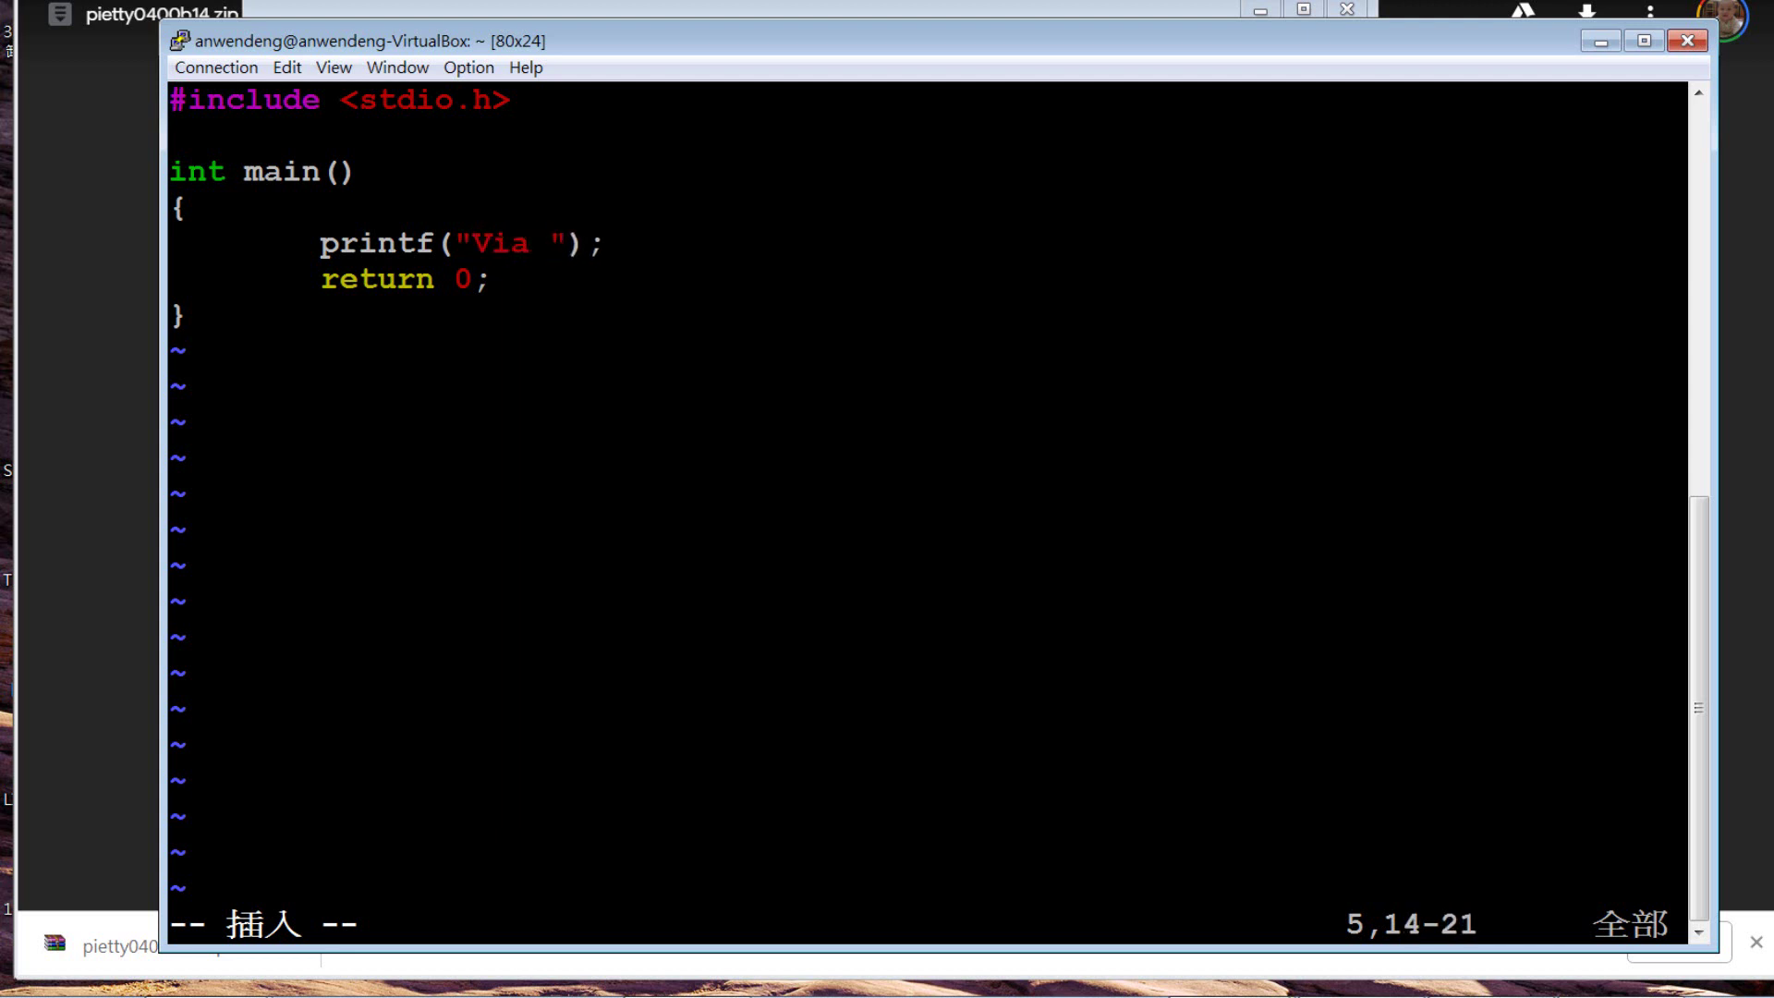
{"action": "type", "text": "SSH"}
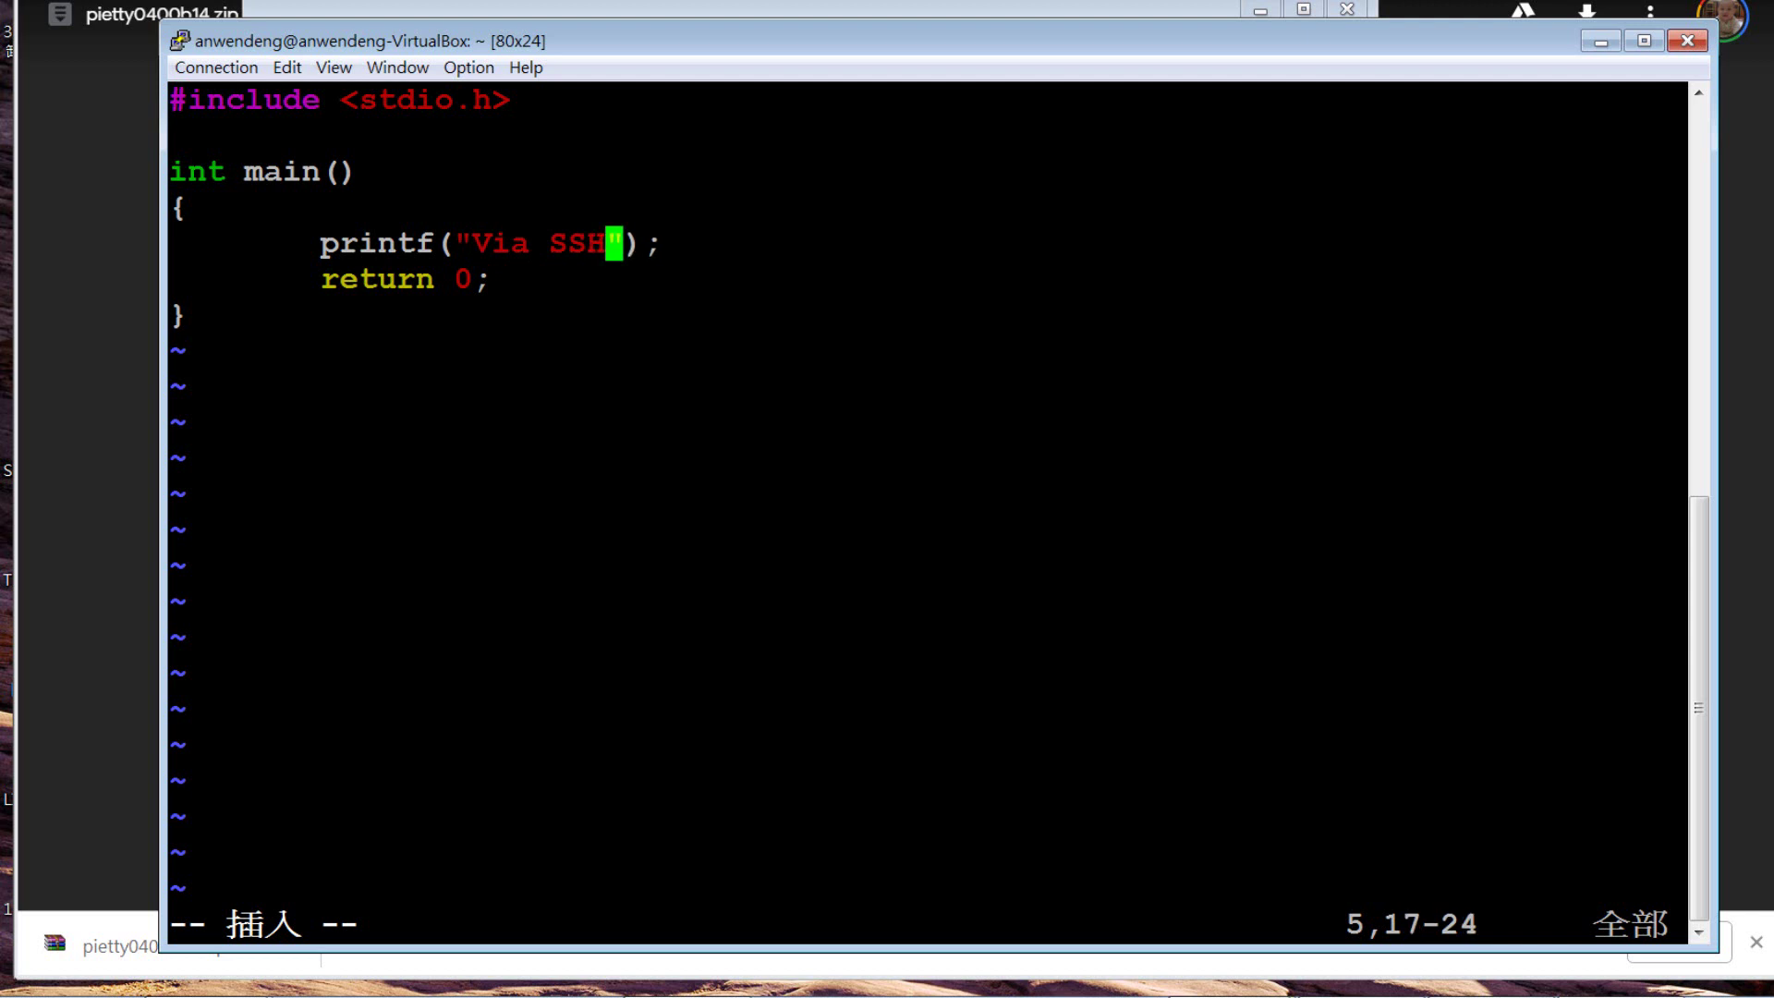
{"action": "type", "text": " to"}
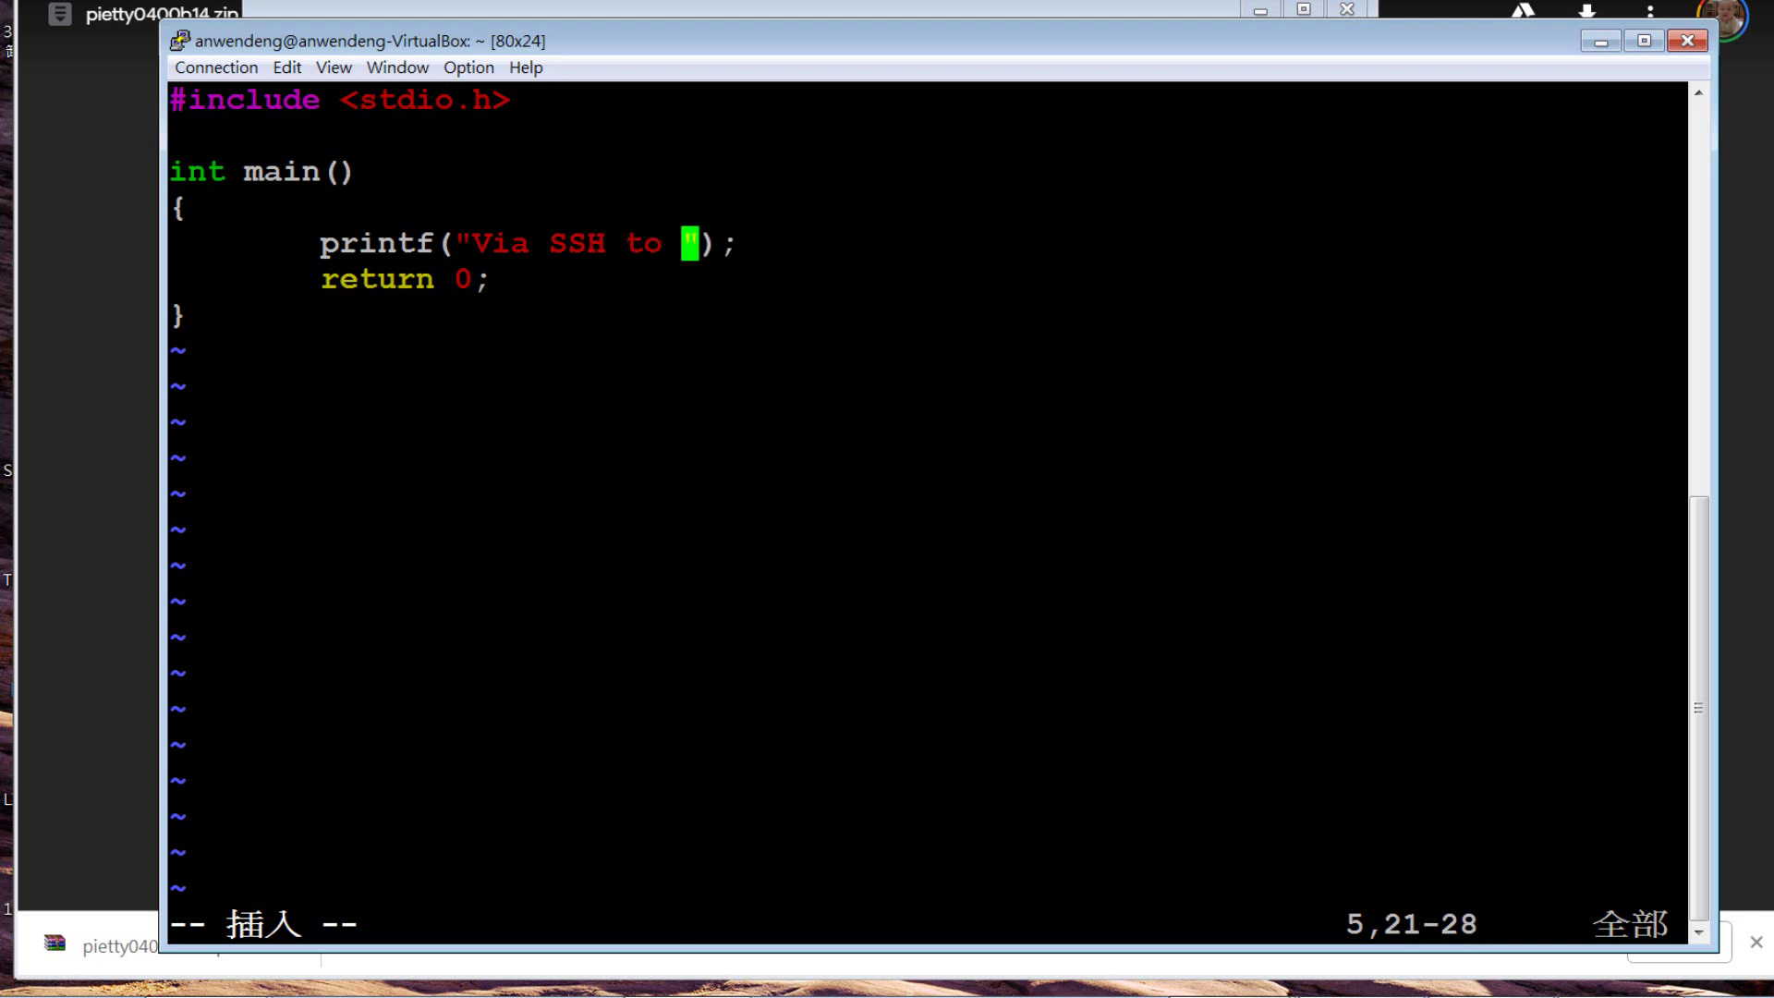
{"action": "type", "text": " write "}
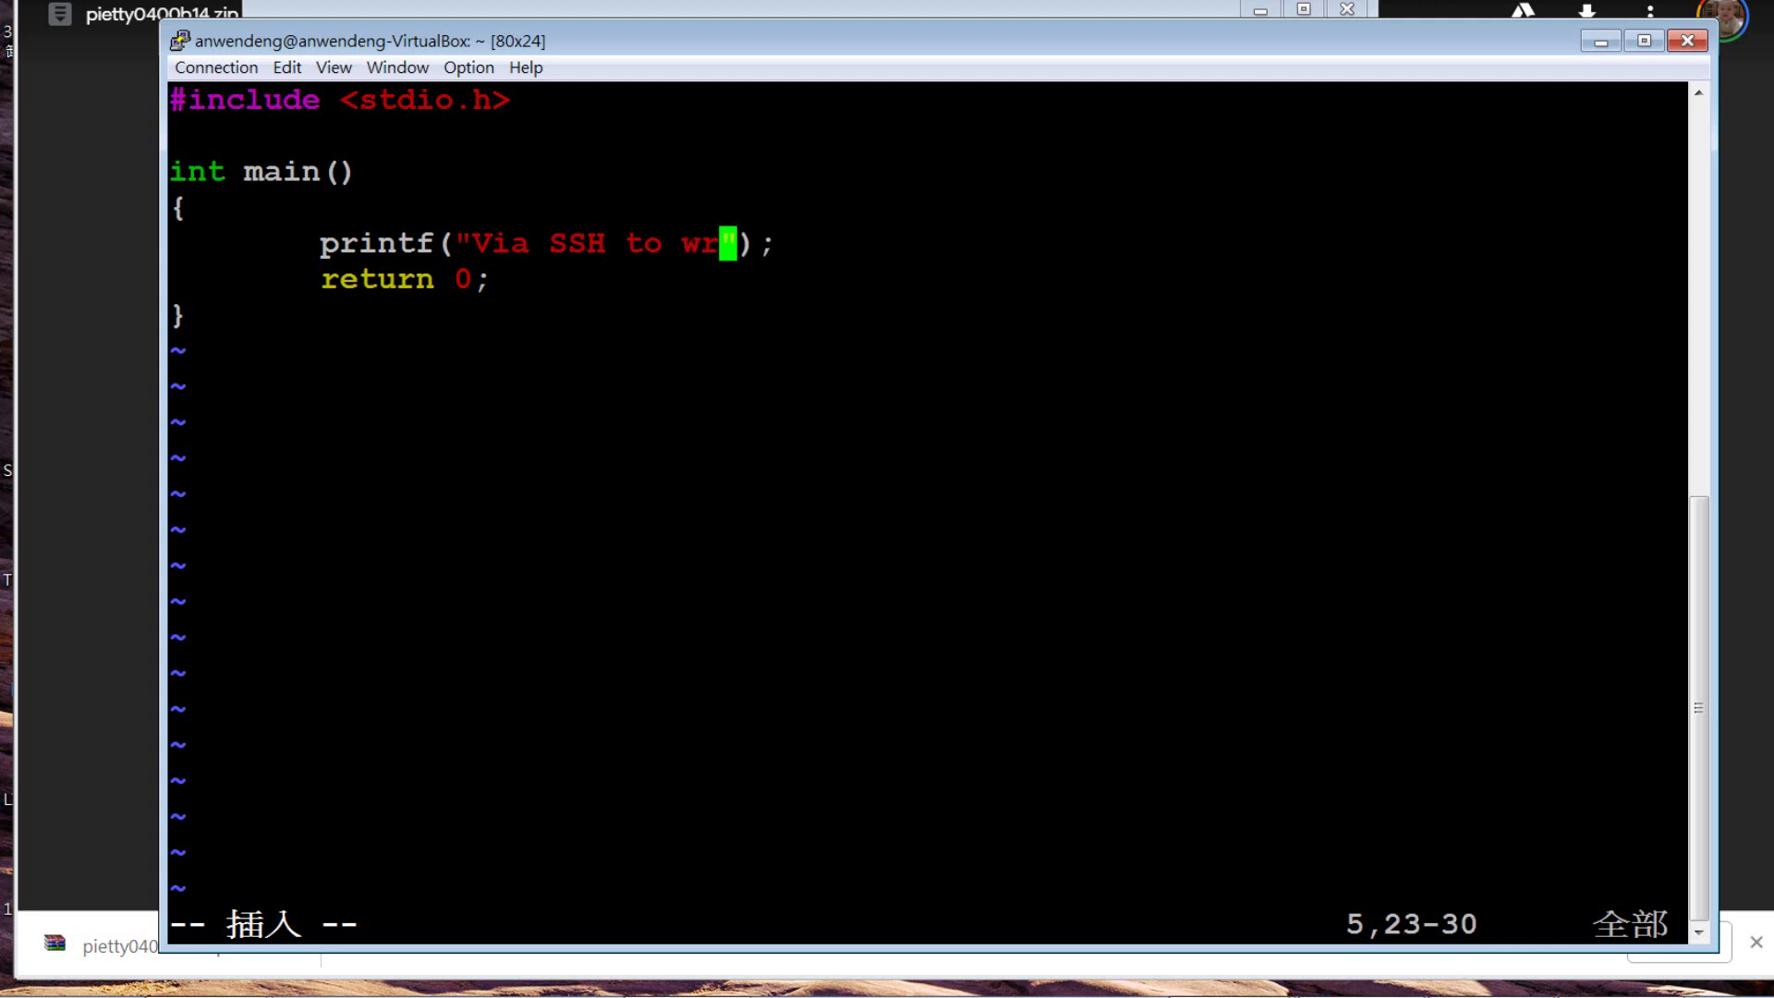
{"action": "type", "text": "an e"}
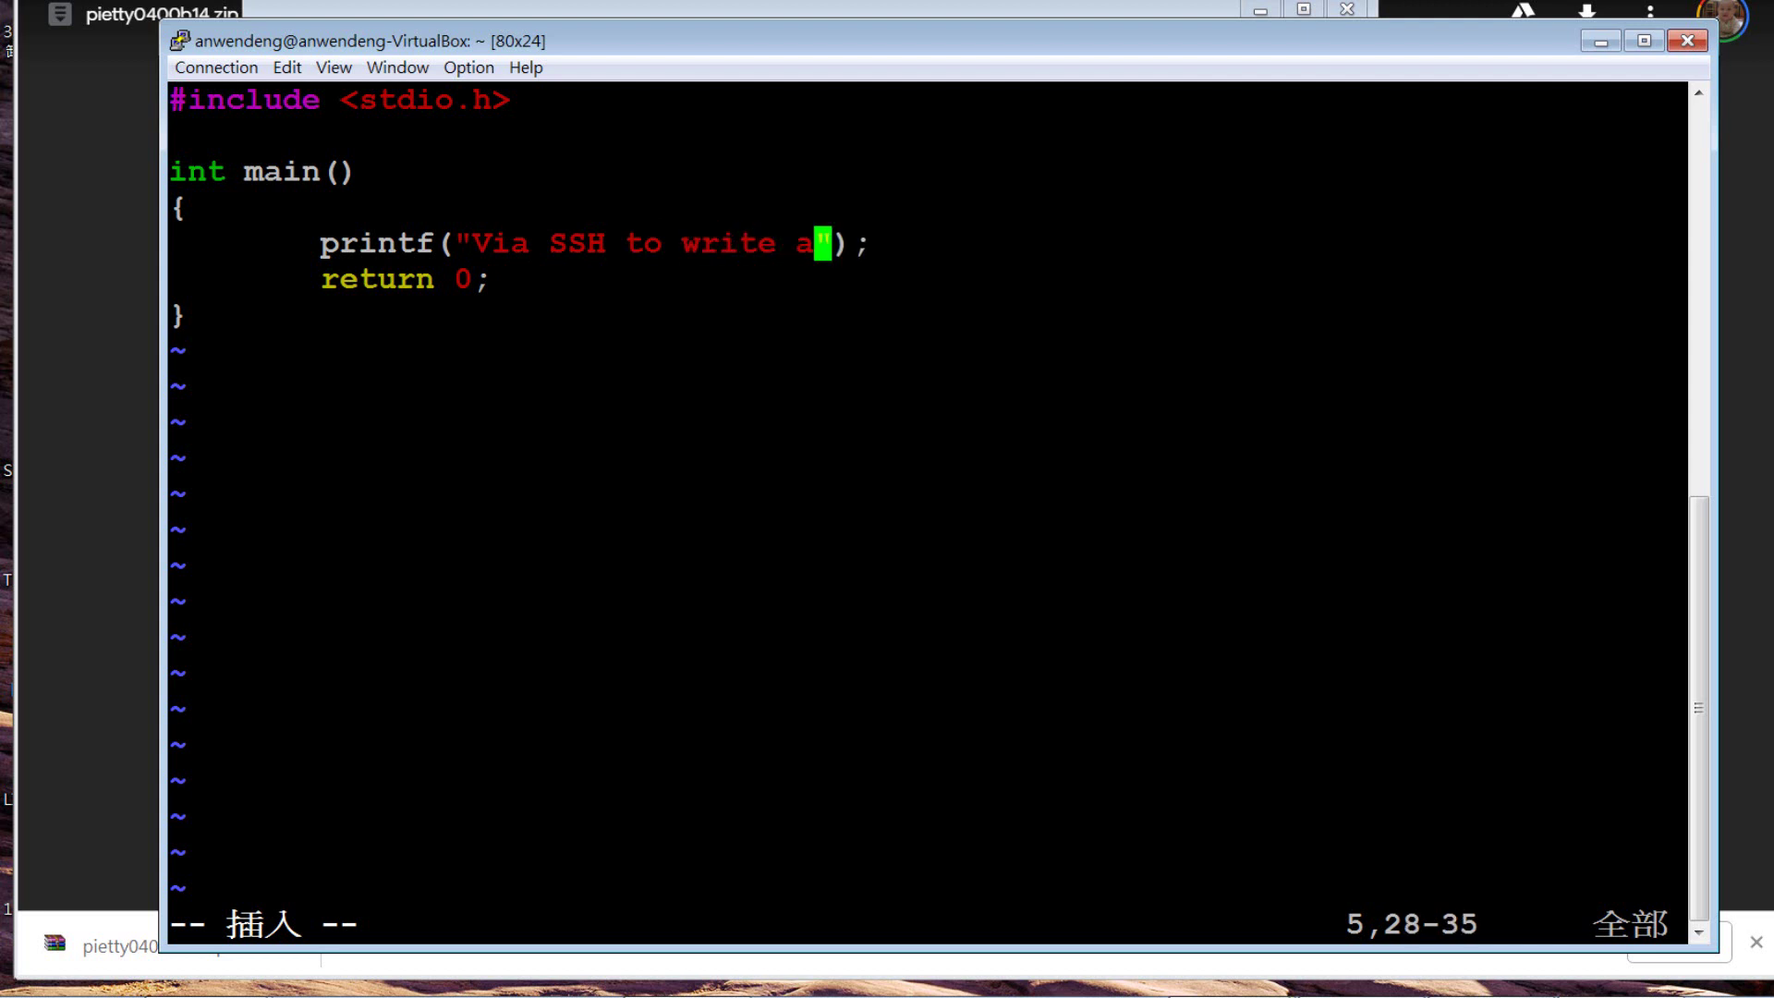
{"action": "type", "text": "z C"}
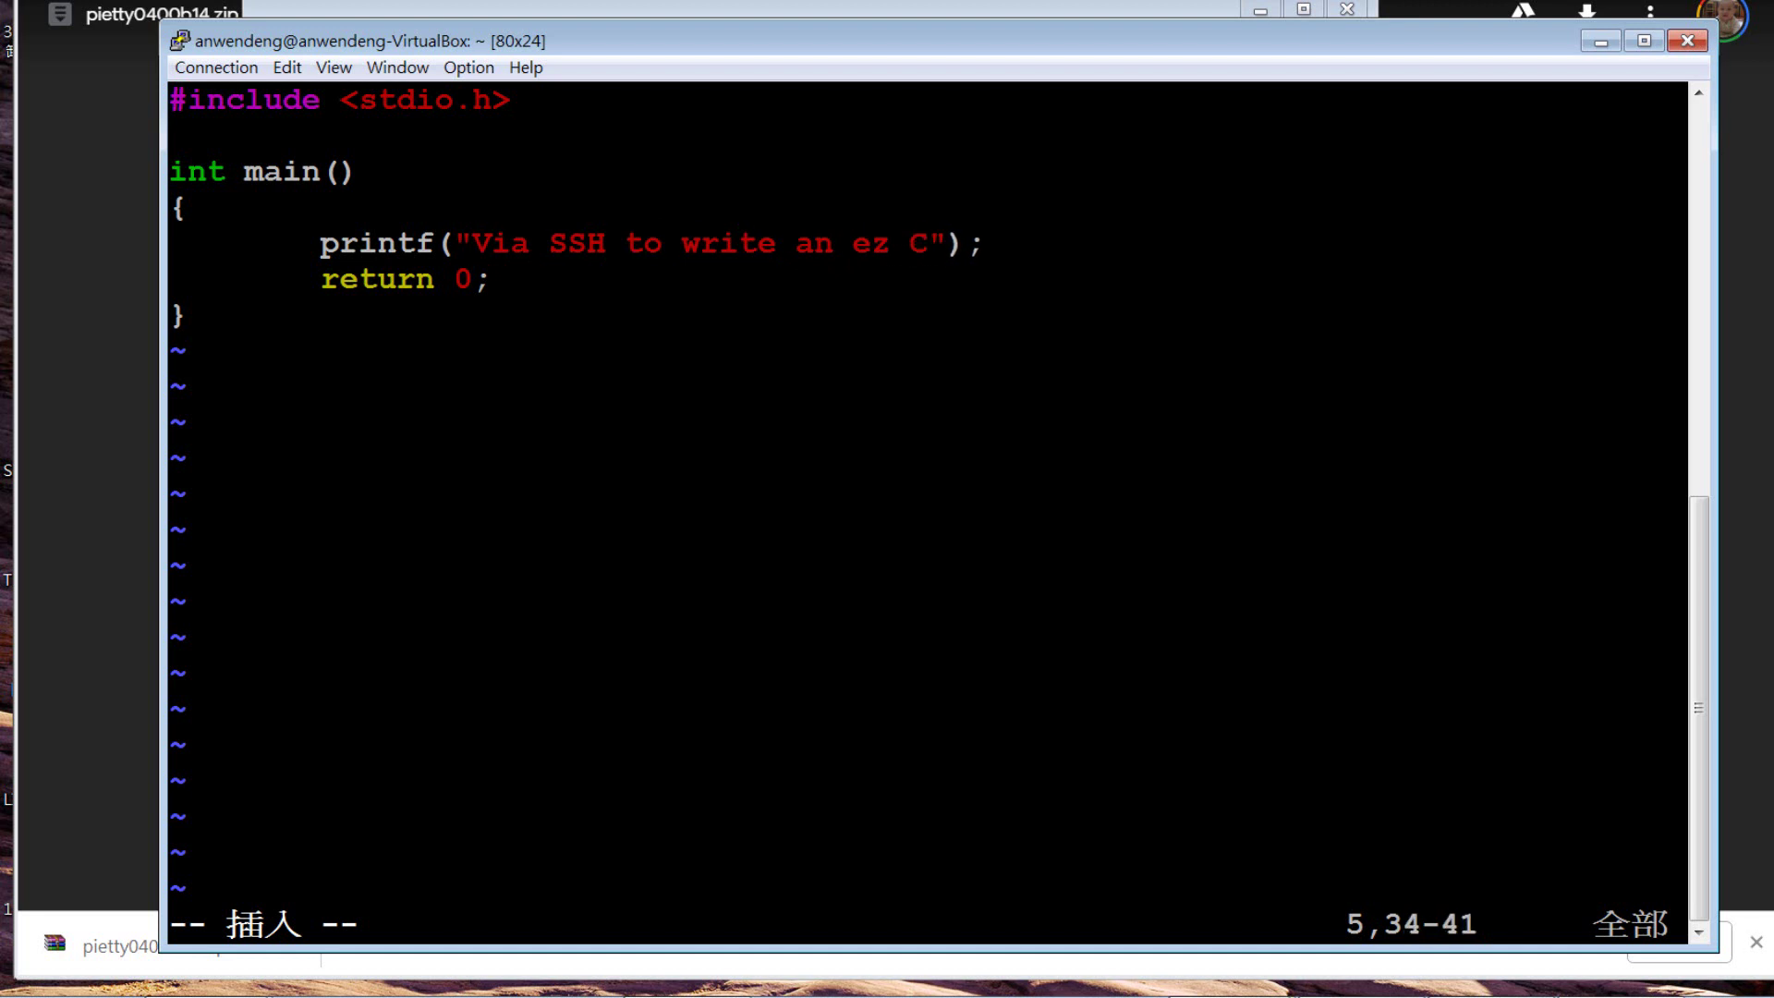
{"action": "type", "text": "-program"}
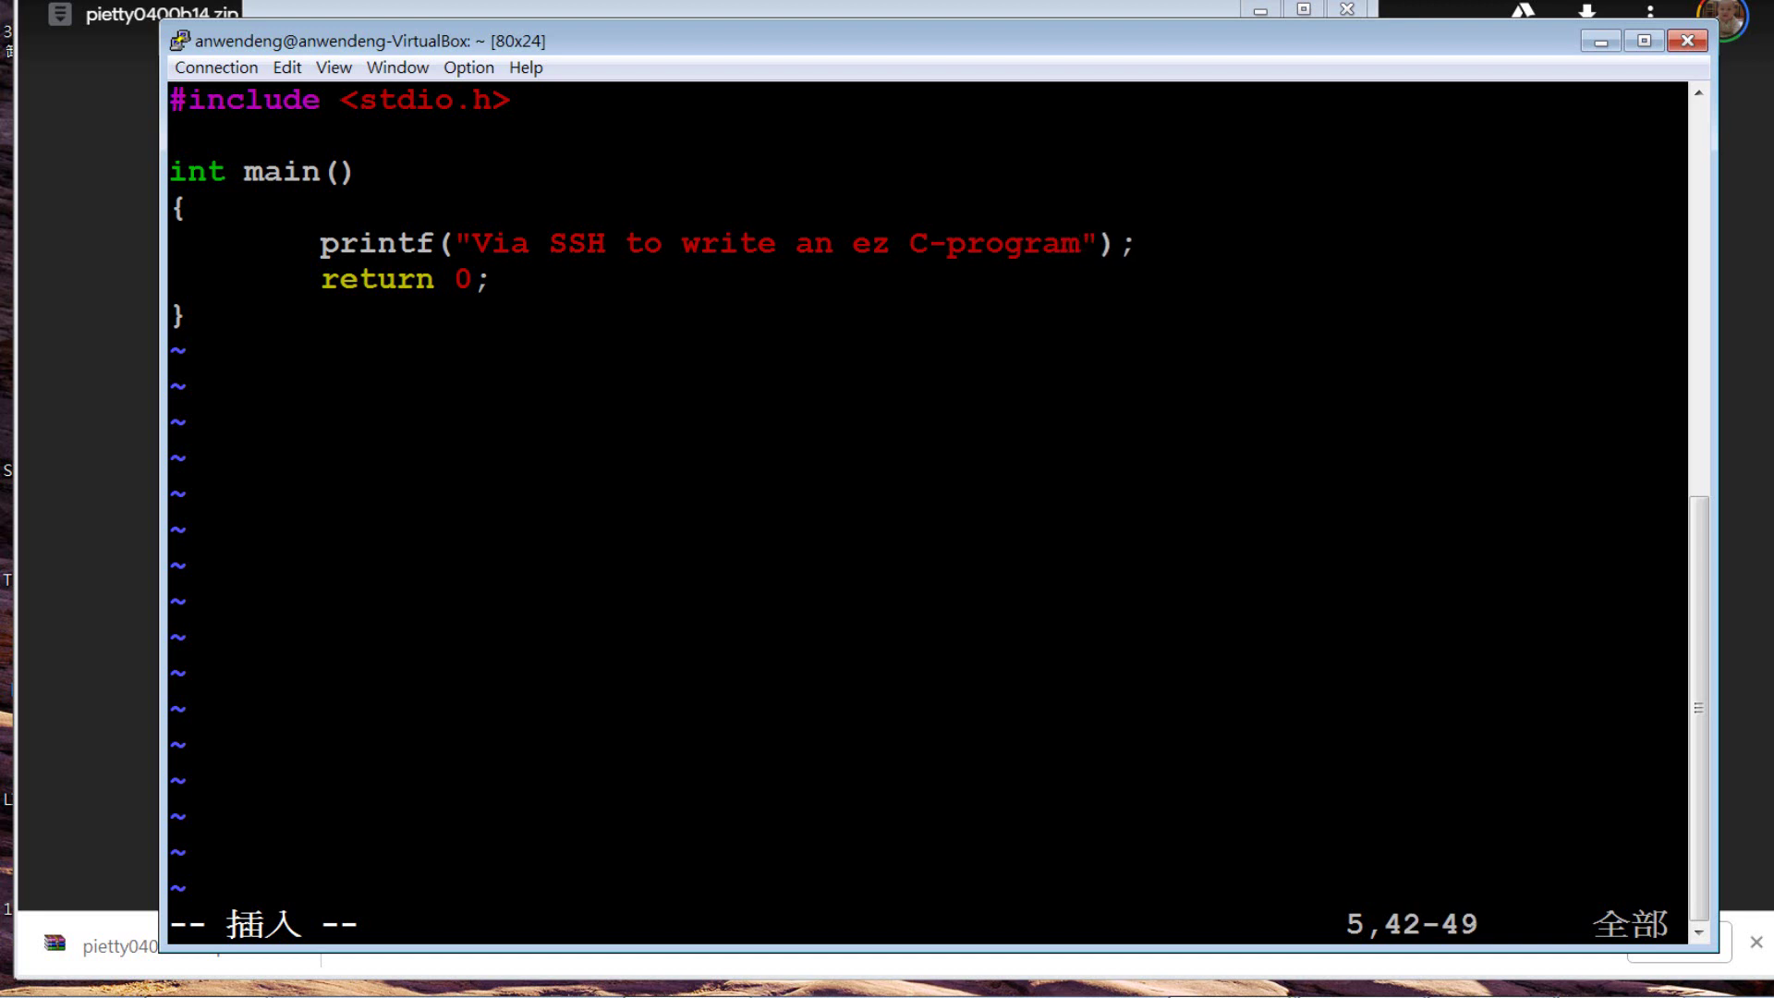
{"action": "type", "text": "\\n"}
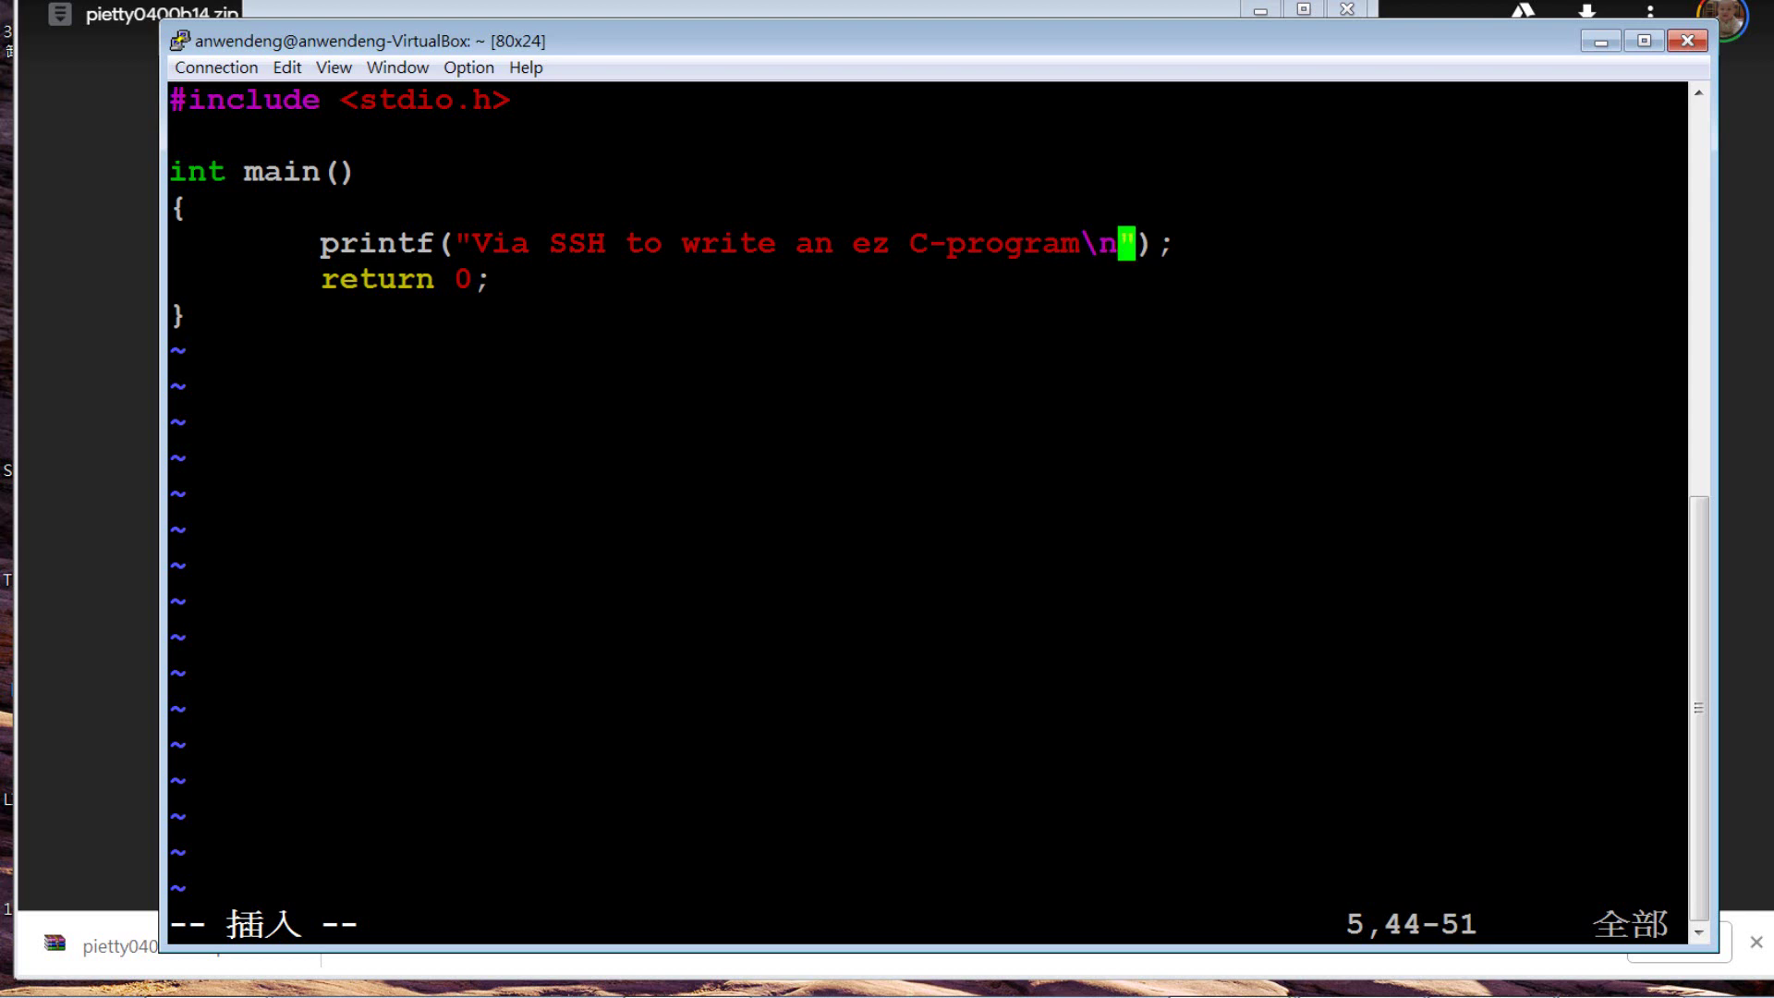
Save try.c and exit vim with :wq!
{"action": "key", "text": "Escape"}
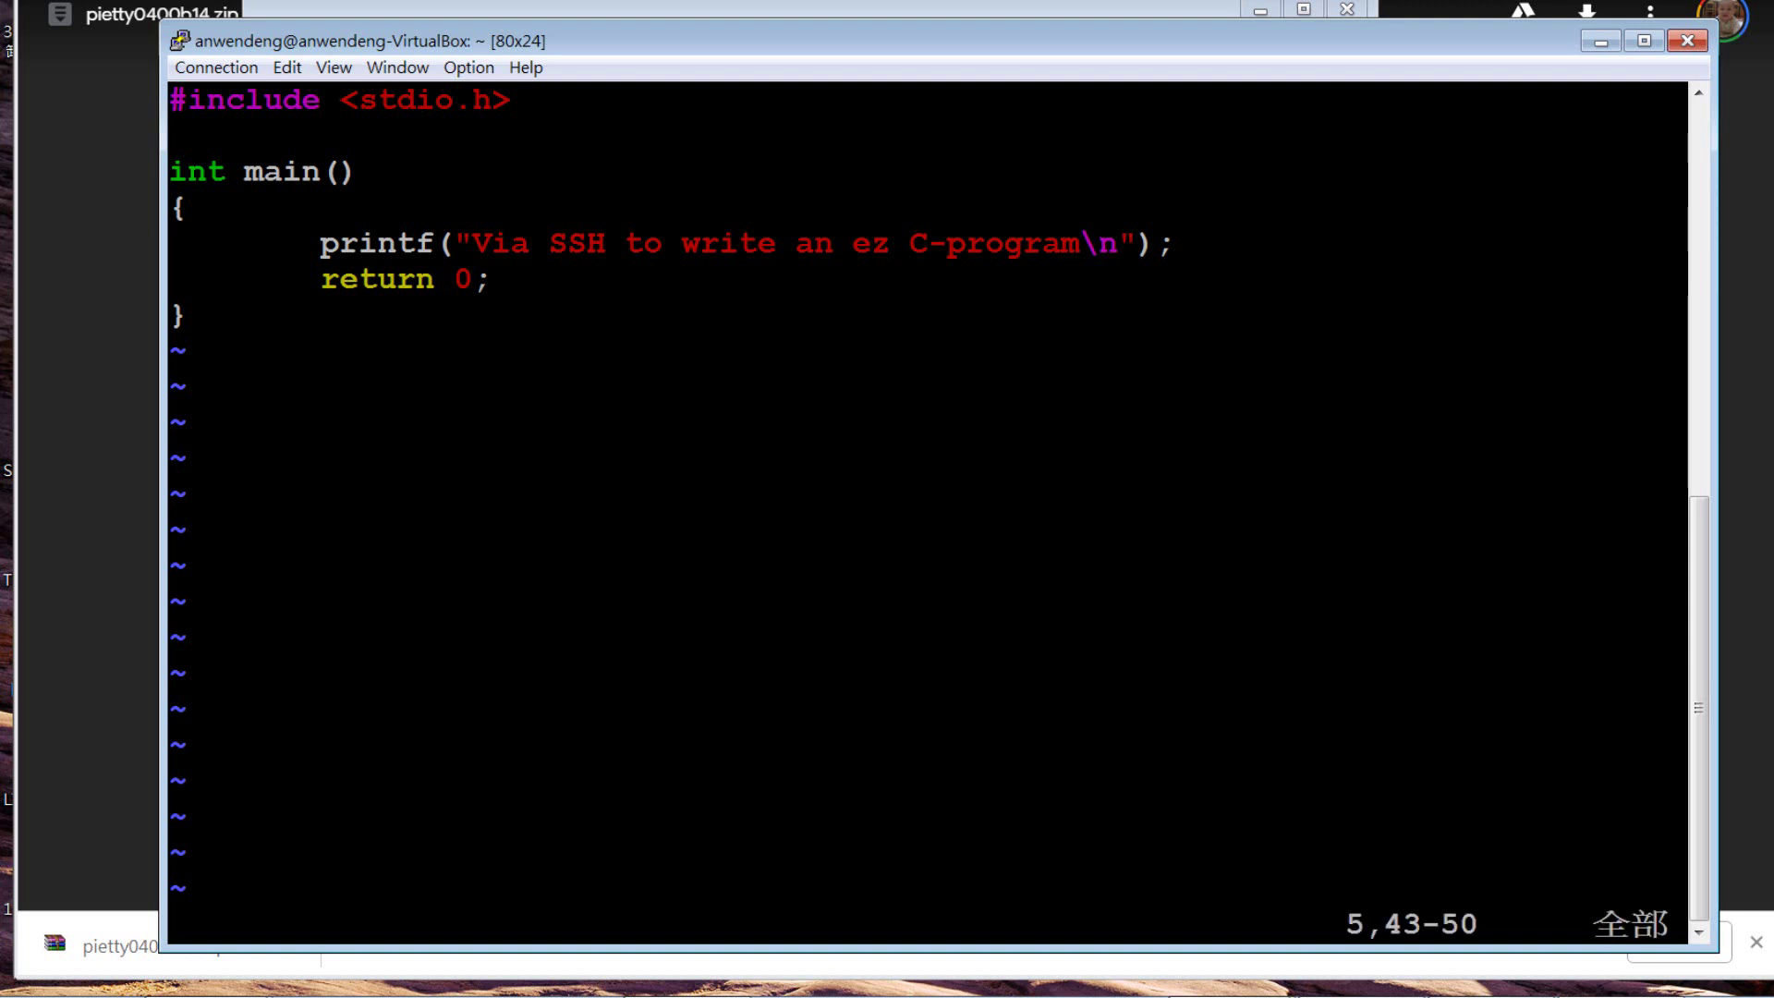
{"action": "type", "text": ":"}
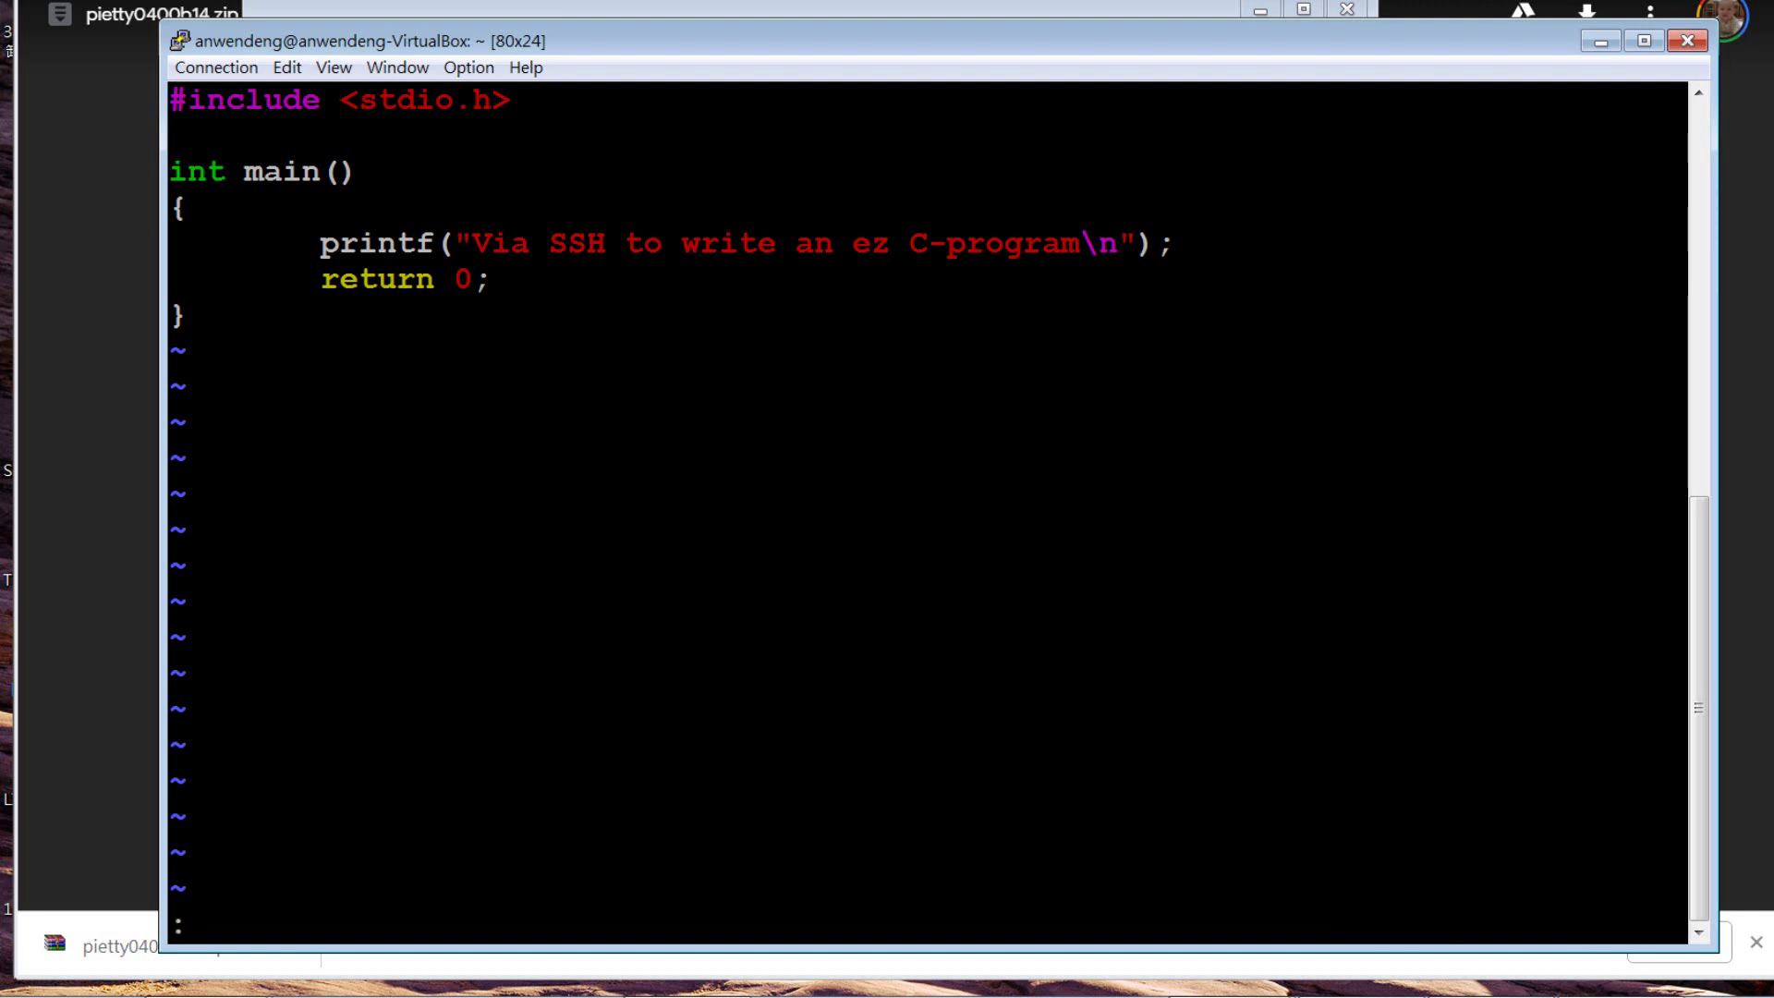
{"action": "type", "text": "wq!"}
{"action": "key", "text": "Return"}
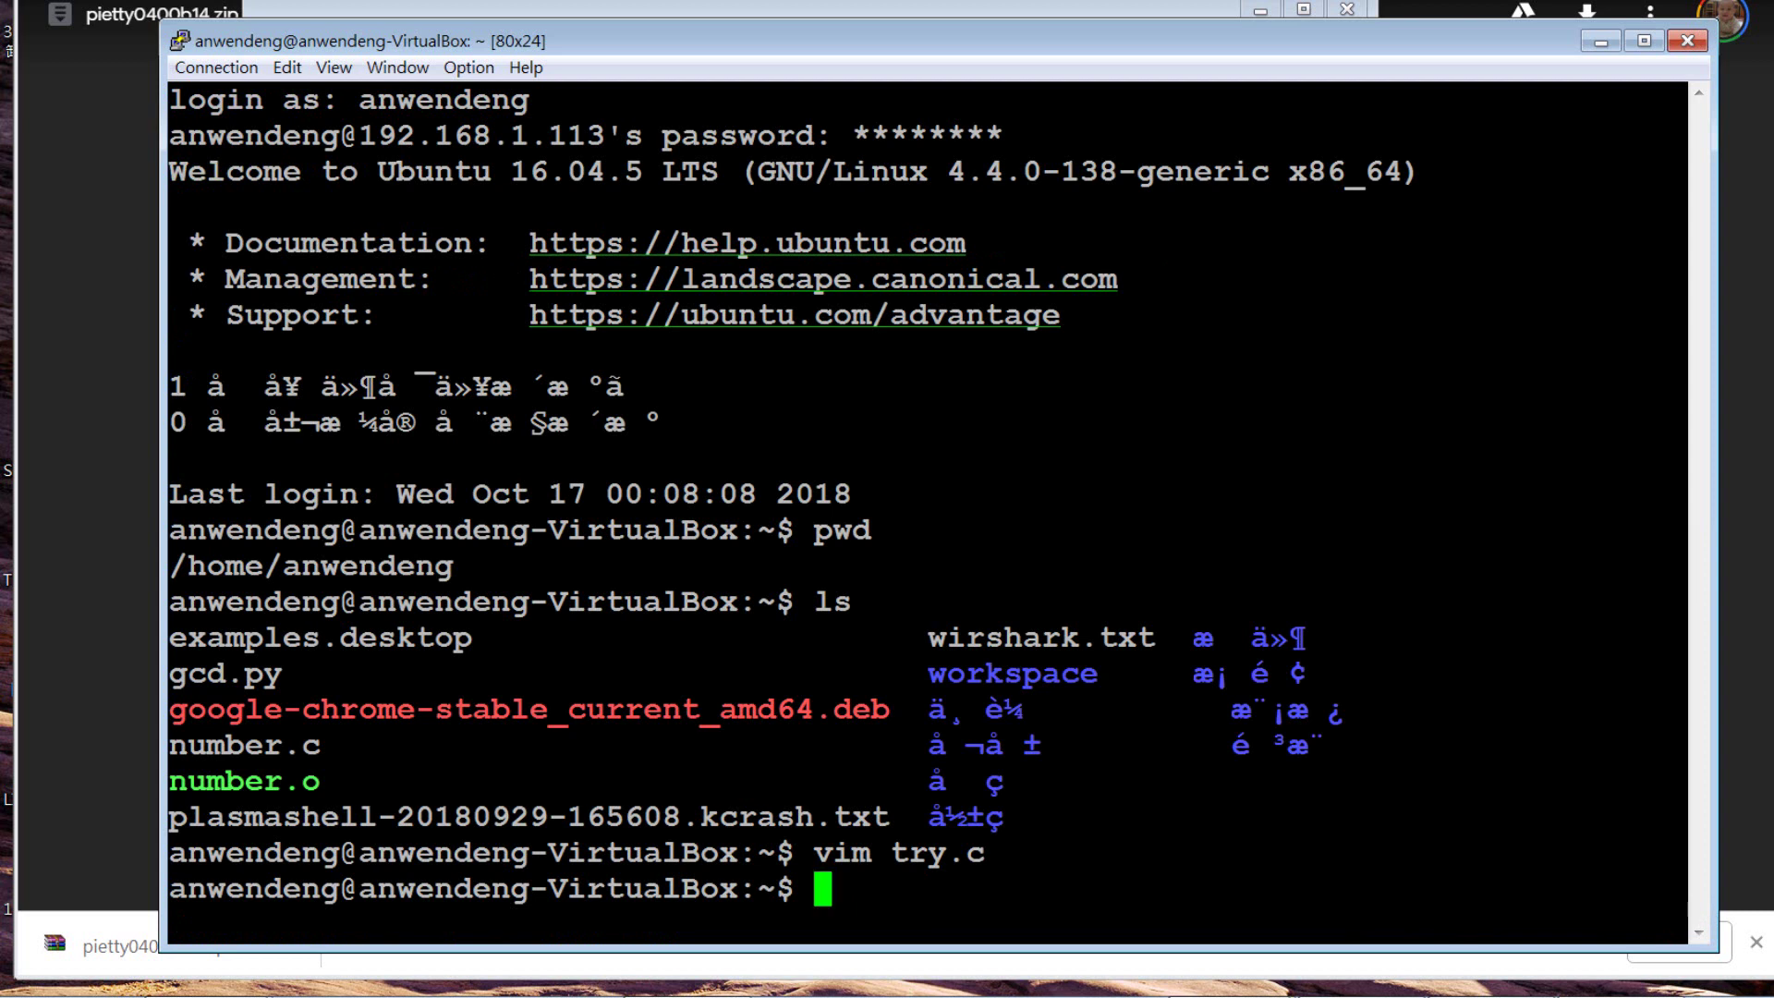
List the home folder with ll and ls, then print try.c with cat.
{"action": "type", "text": "ll"}
{"action": "key", "text": "Return"}
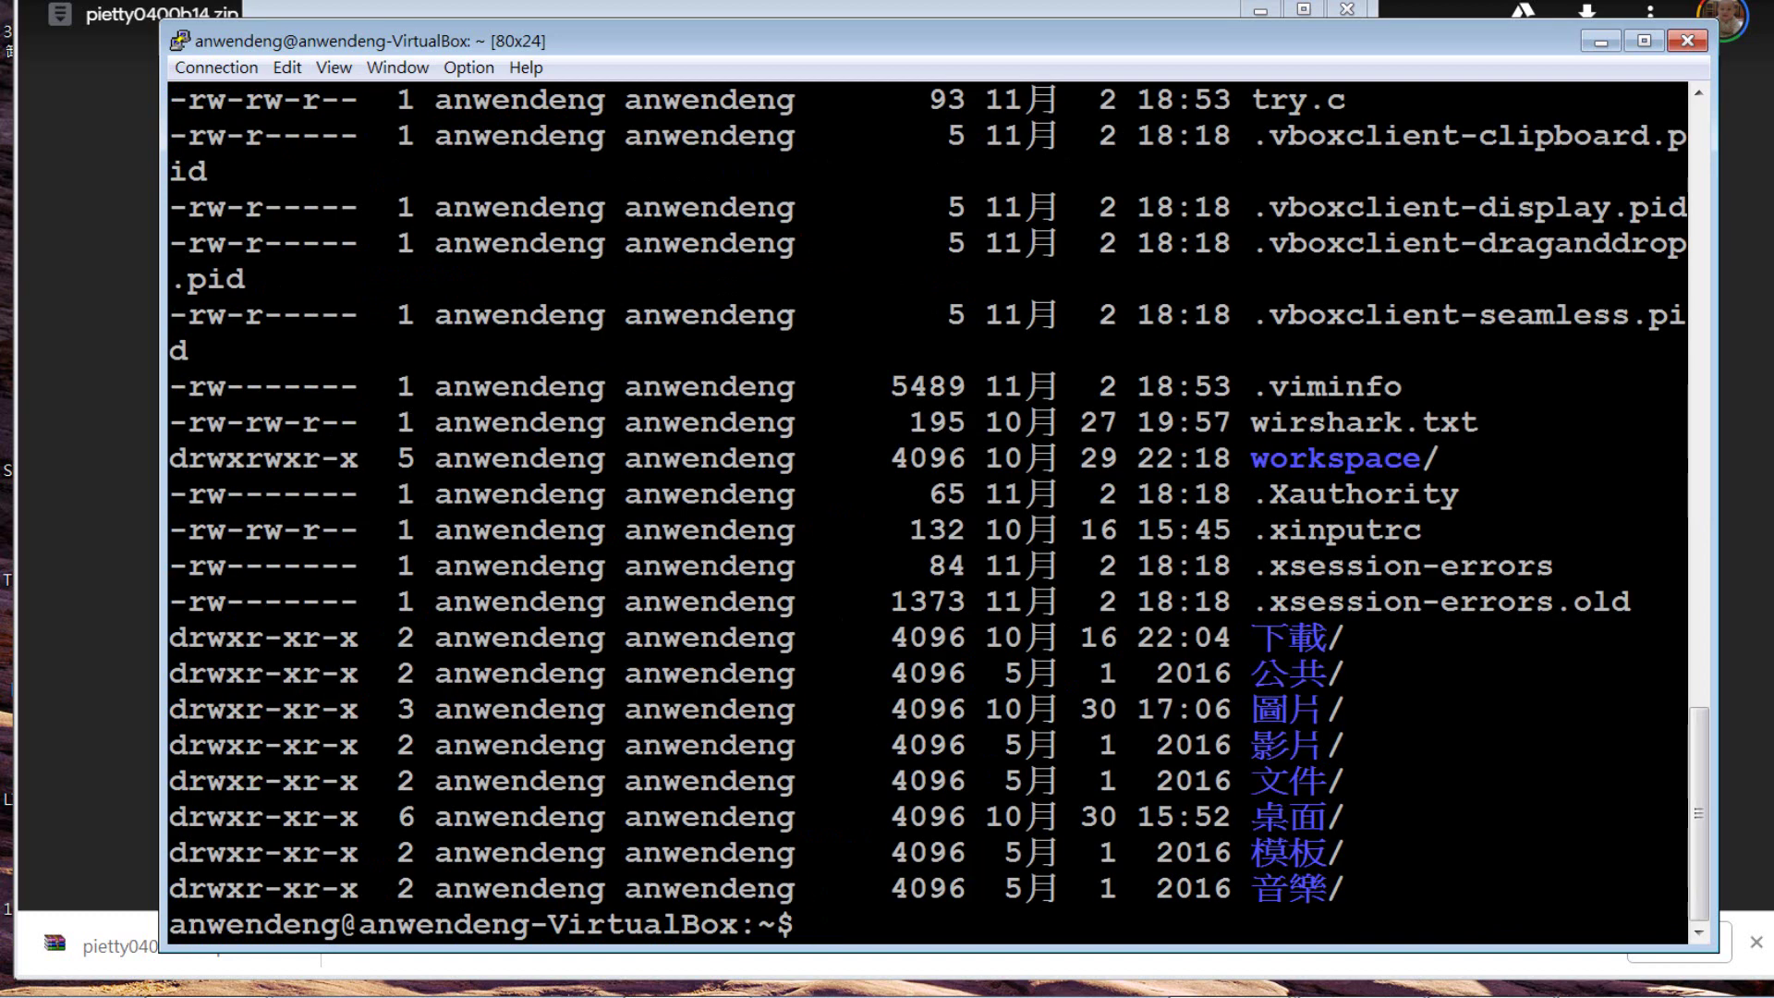
{"action": "type", "text": "ls"}
{"action": "key", "text": "Return"}
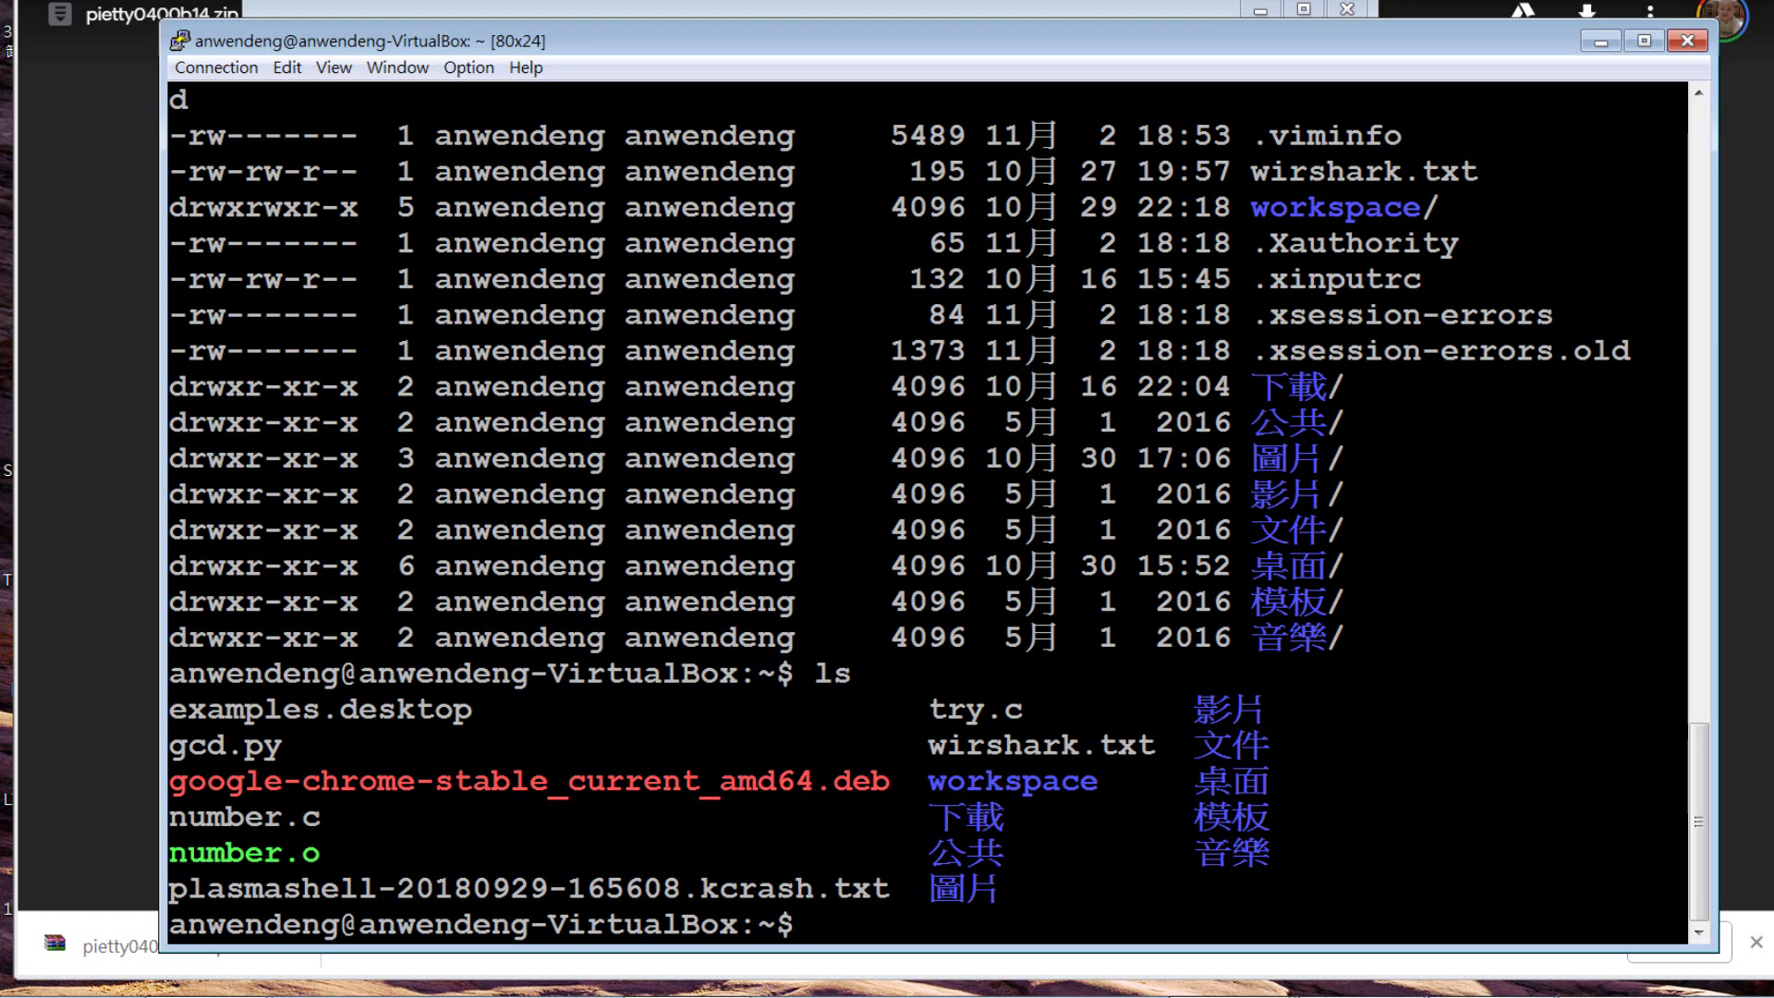
{"action": "type", "text": "cat try.c"}
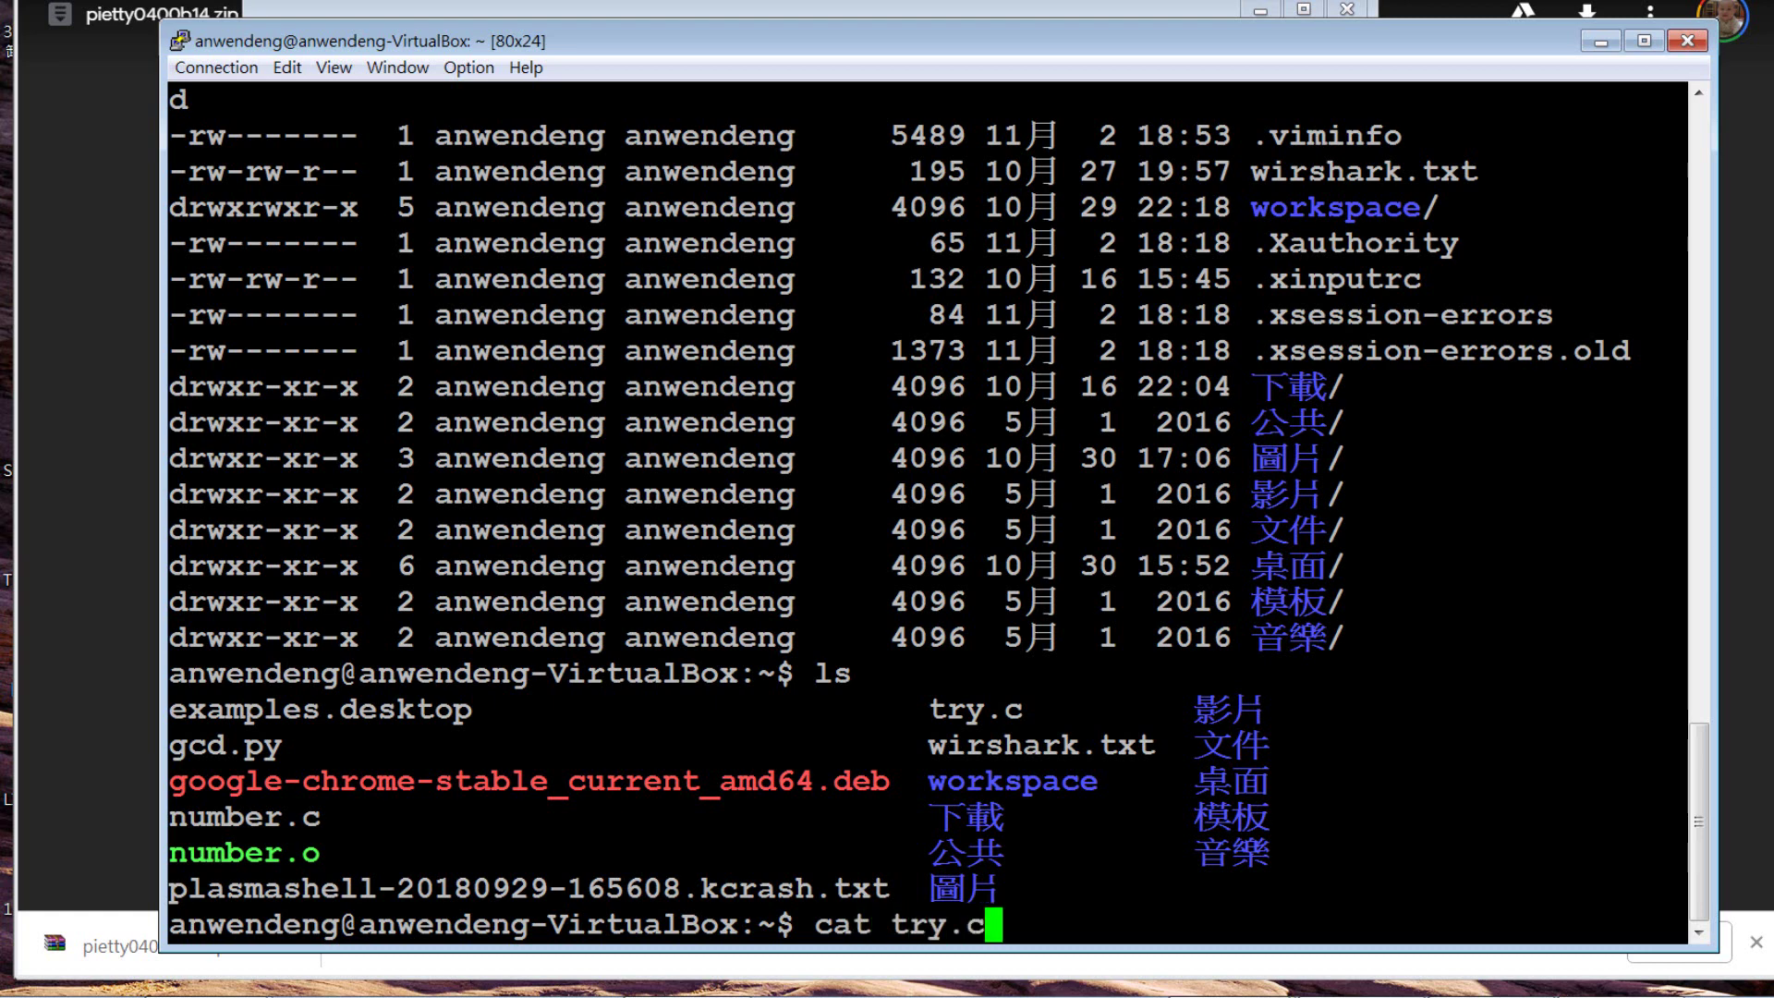
{"action": "key", "text": "Return"}
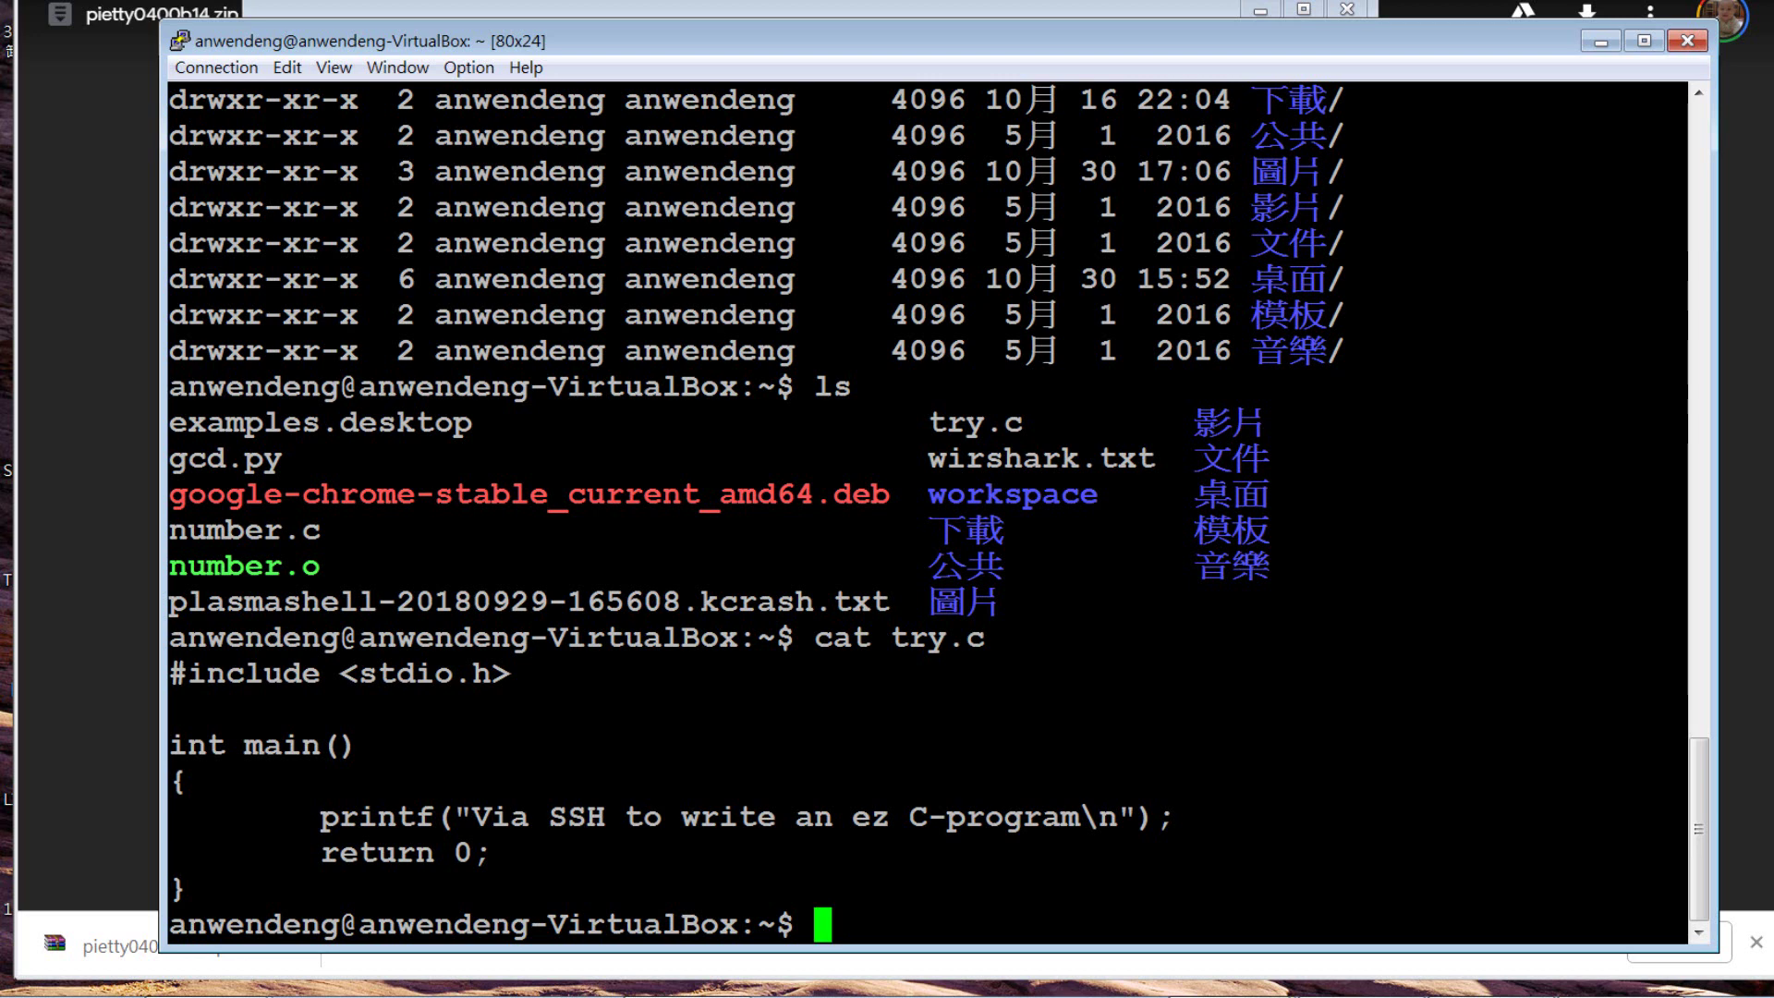
Compile with gcc try.c -o try.o and list files to find try.o.
{"action": "type", "text": "g"}
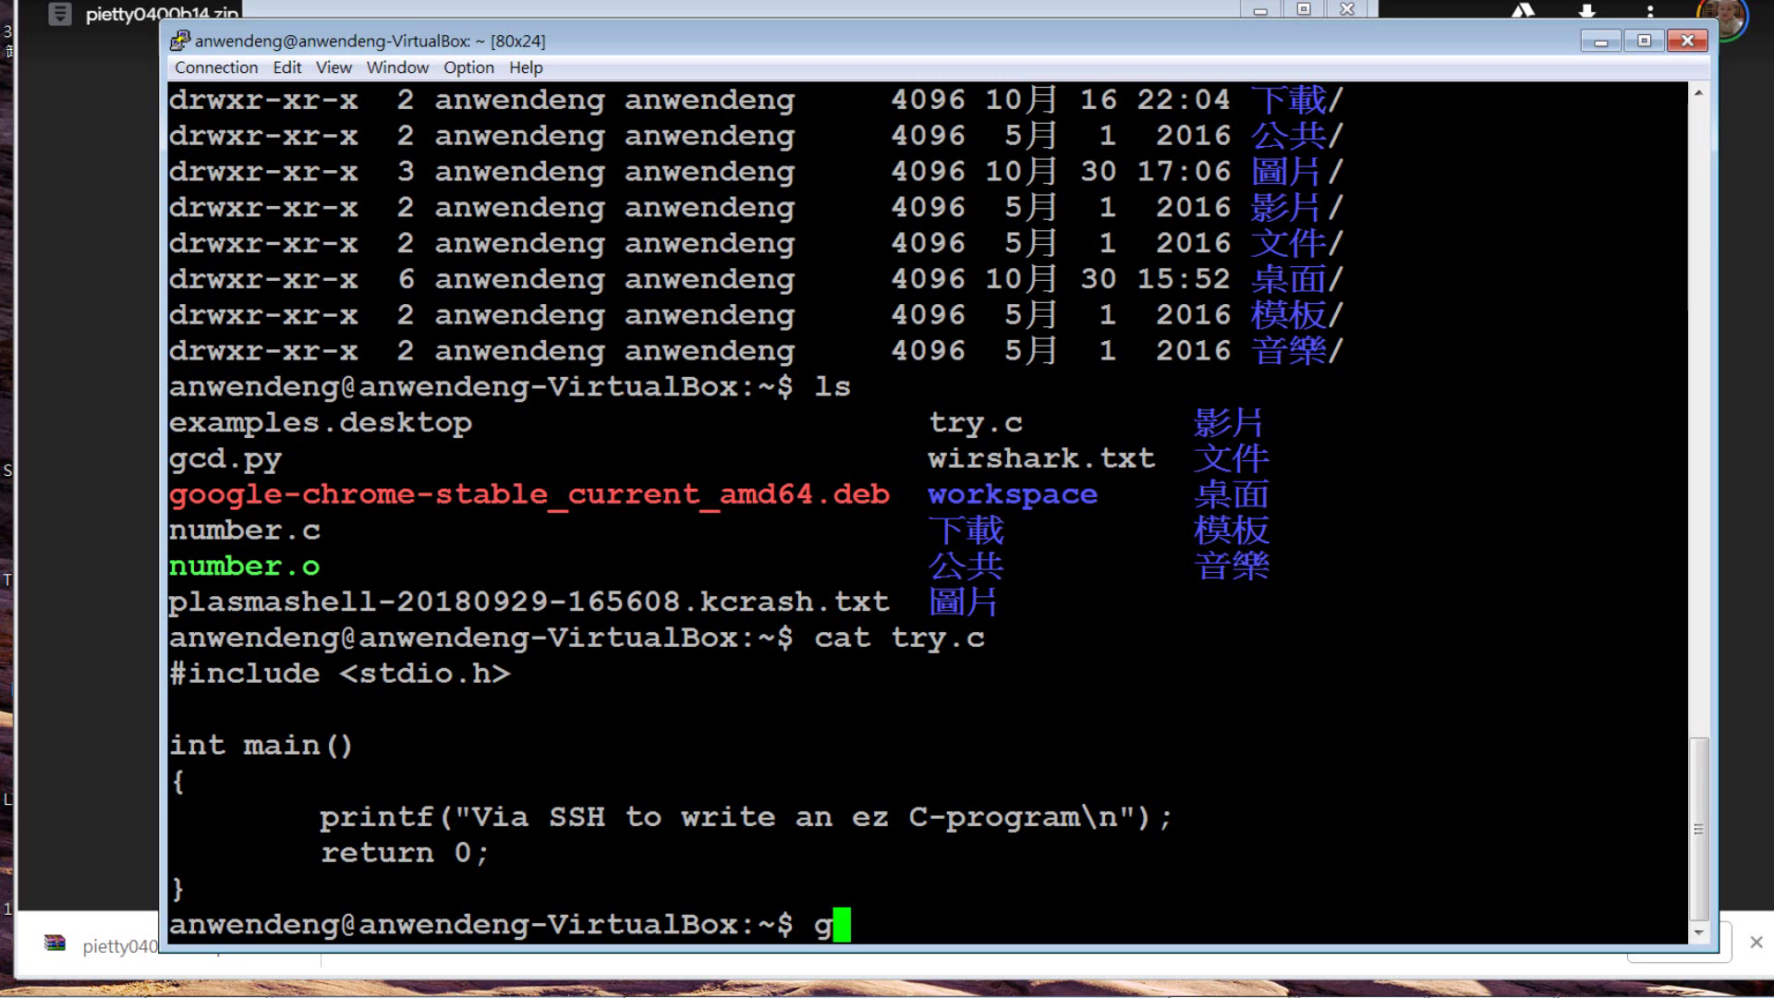
{"action": "type", "text": "cc "}
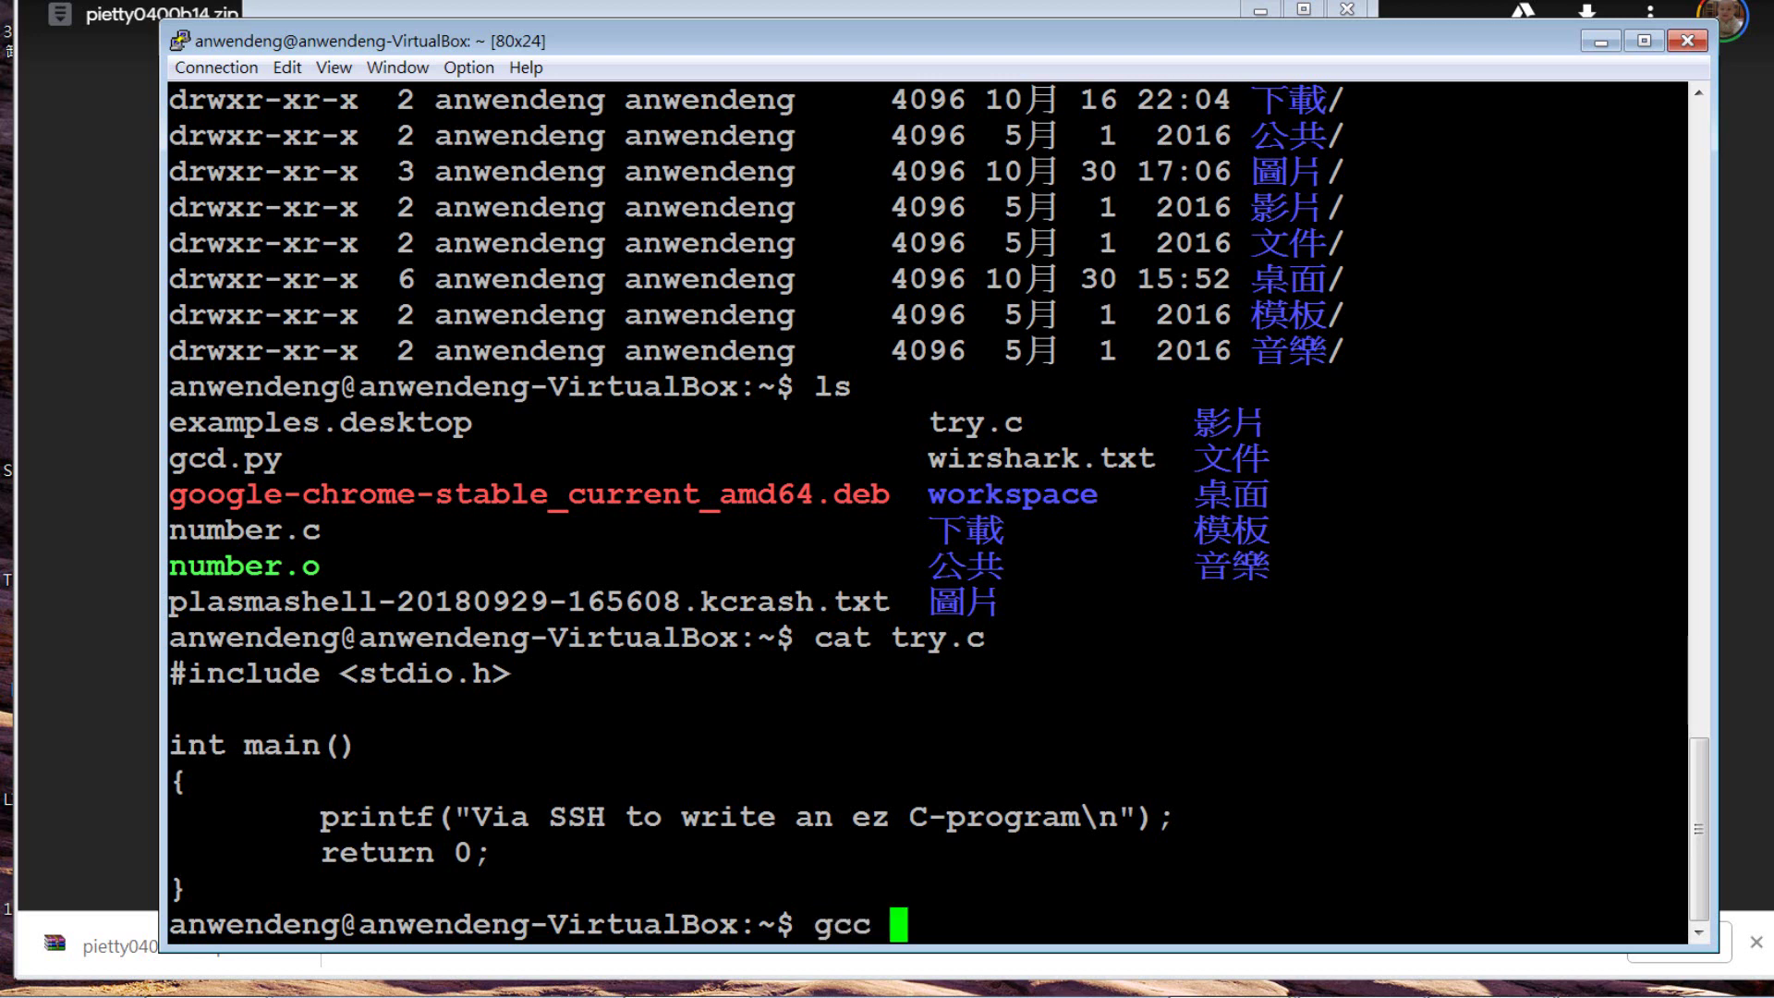
{"action": "type", "text": "try"}
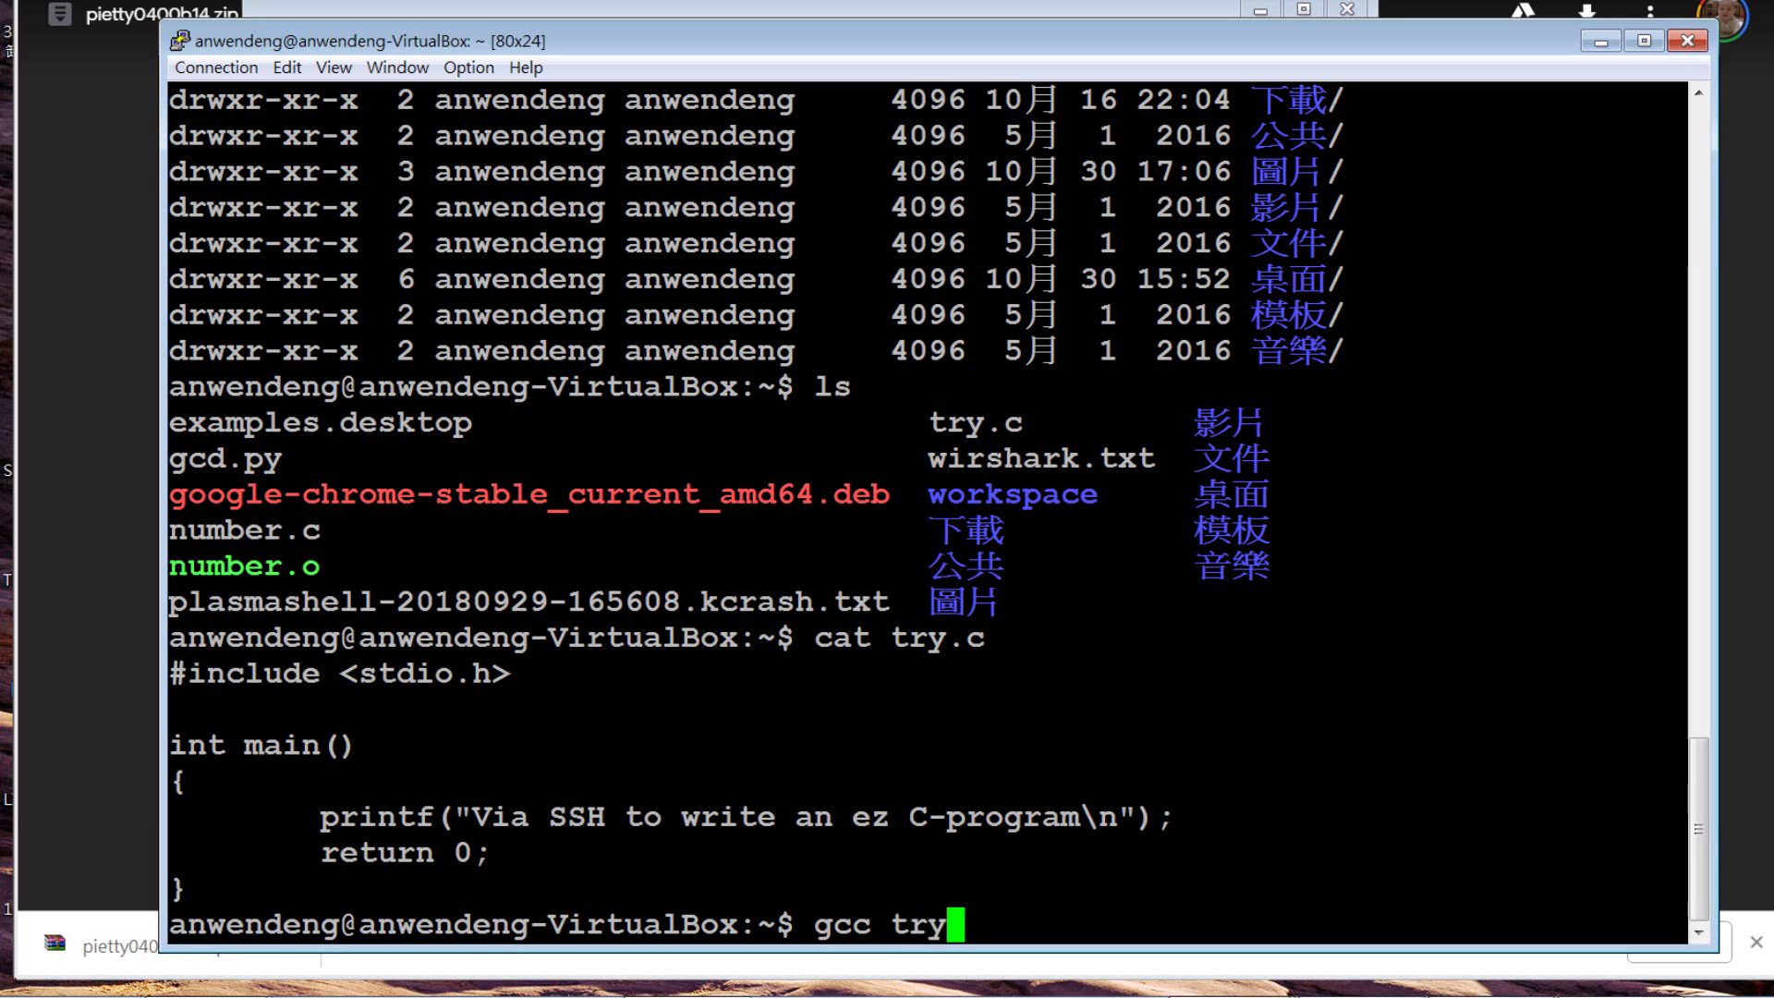
{"action": "type", "text": ".c -o"}
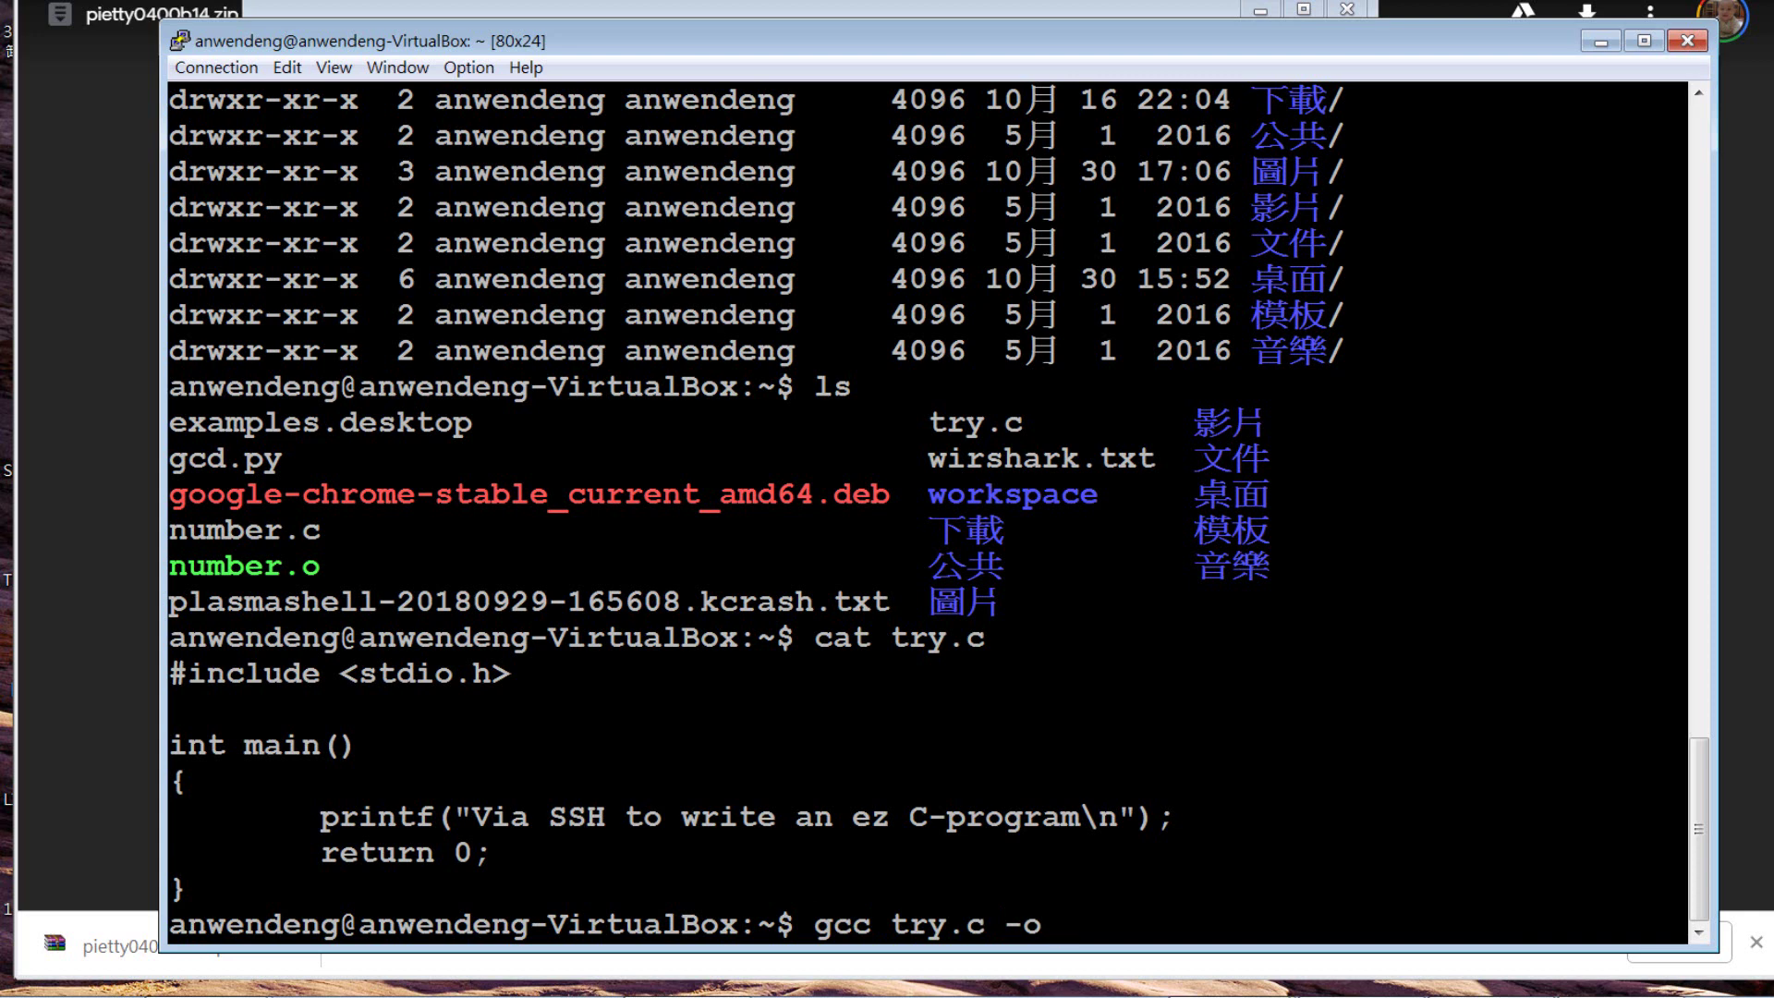
{"action": "type", "text": " try"}
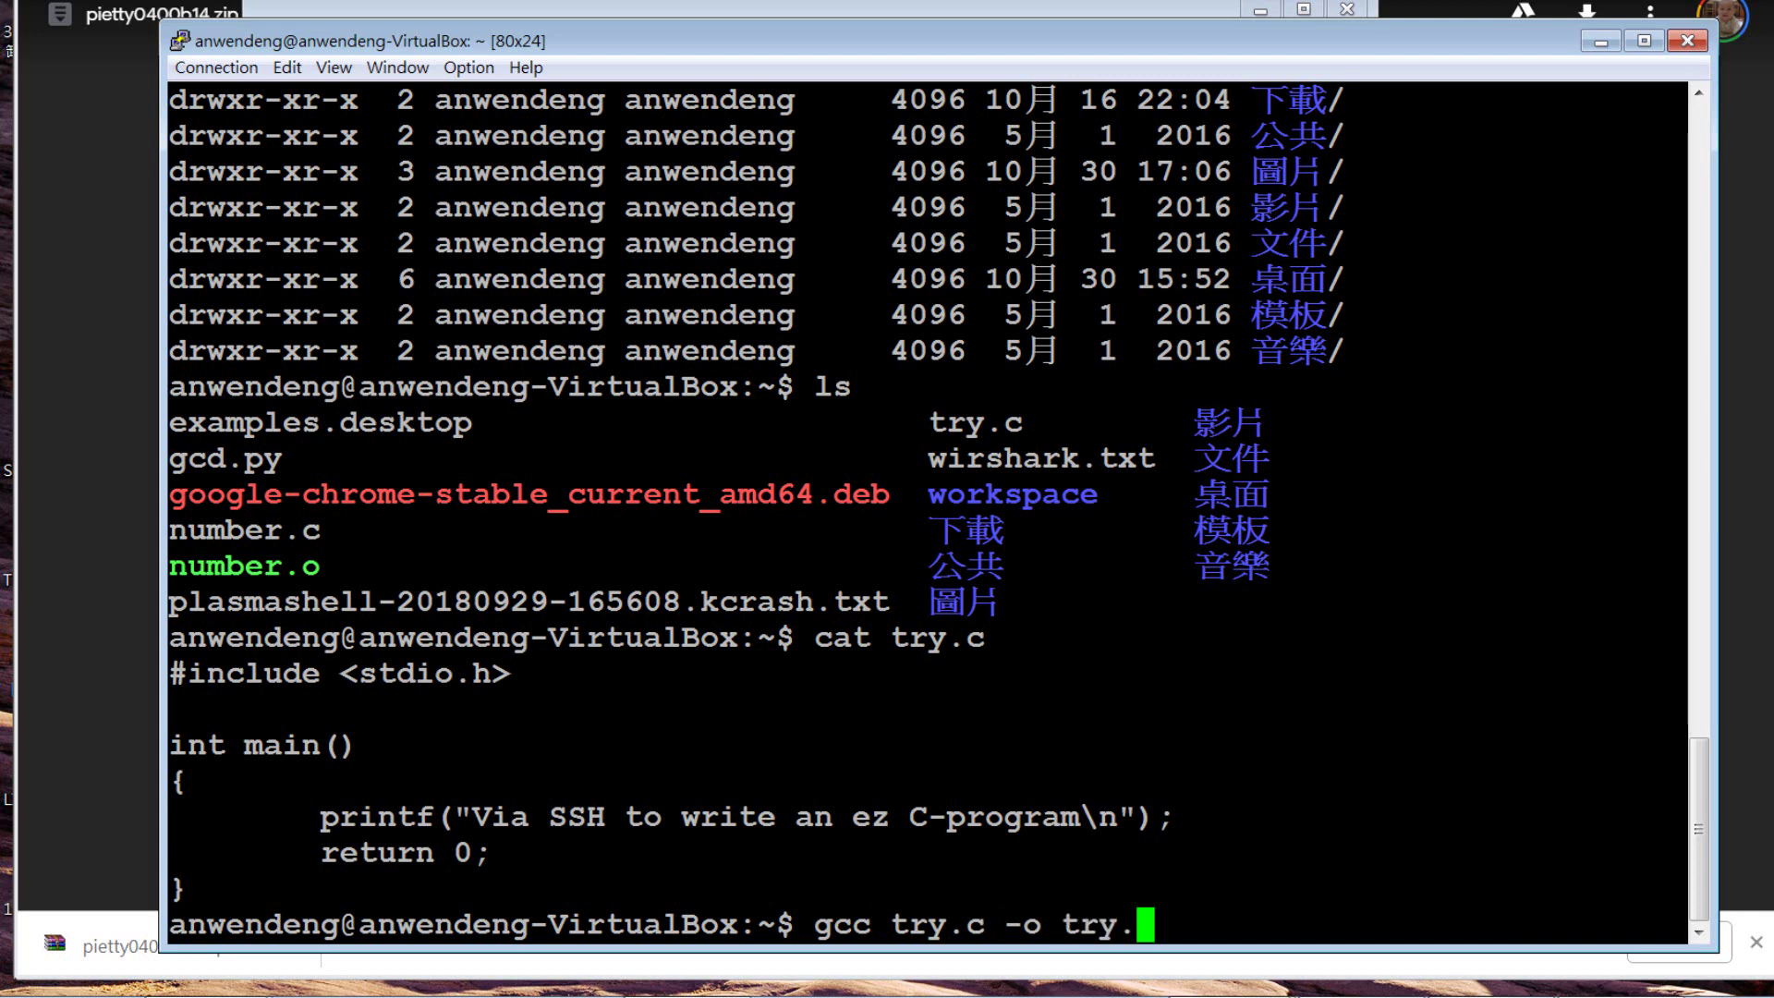
{"action": "type", "text": ".o"}
{"action": "key", "text": "Return"}
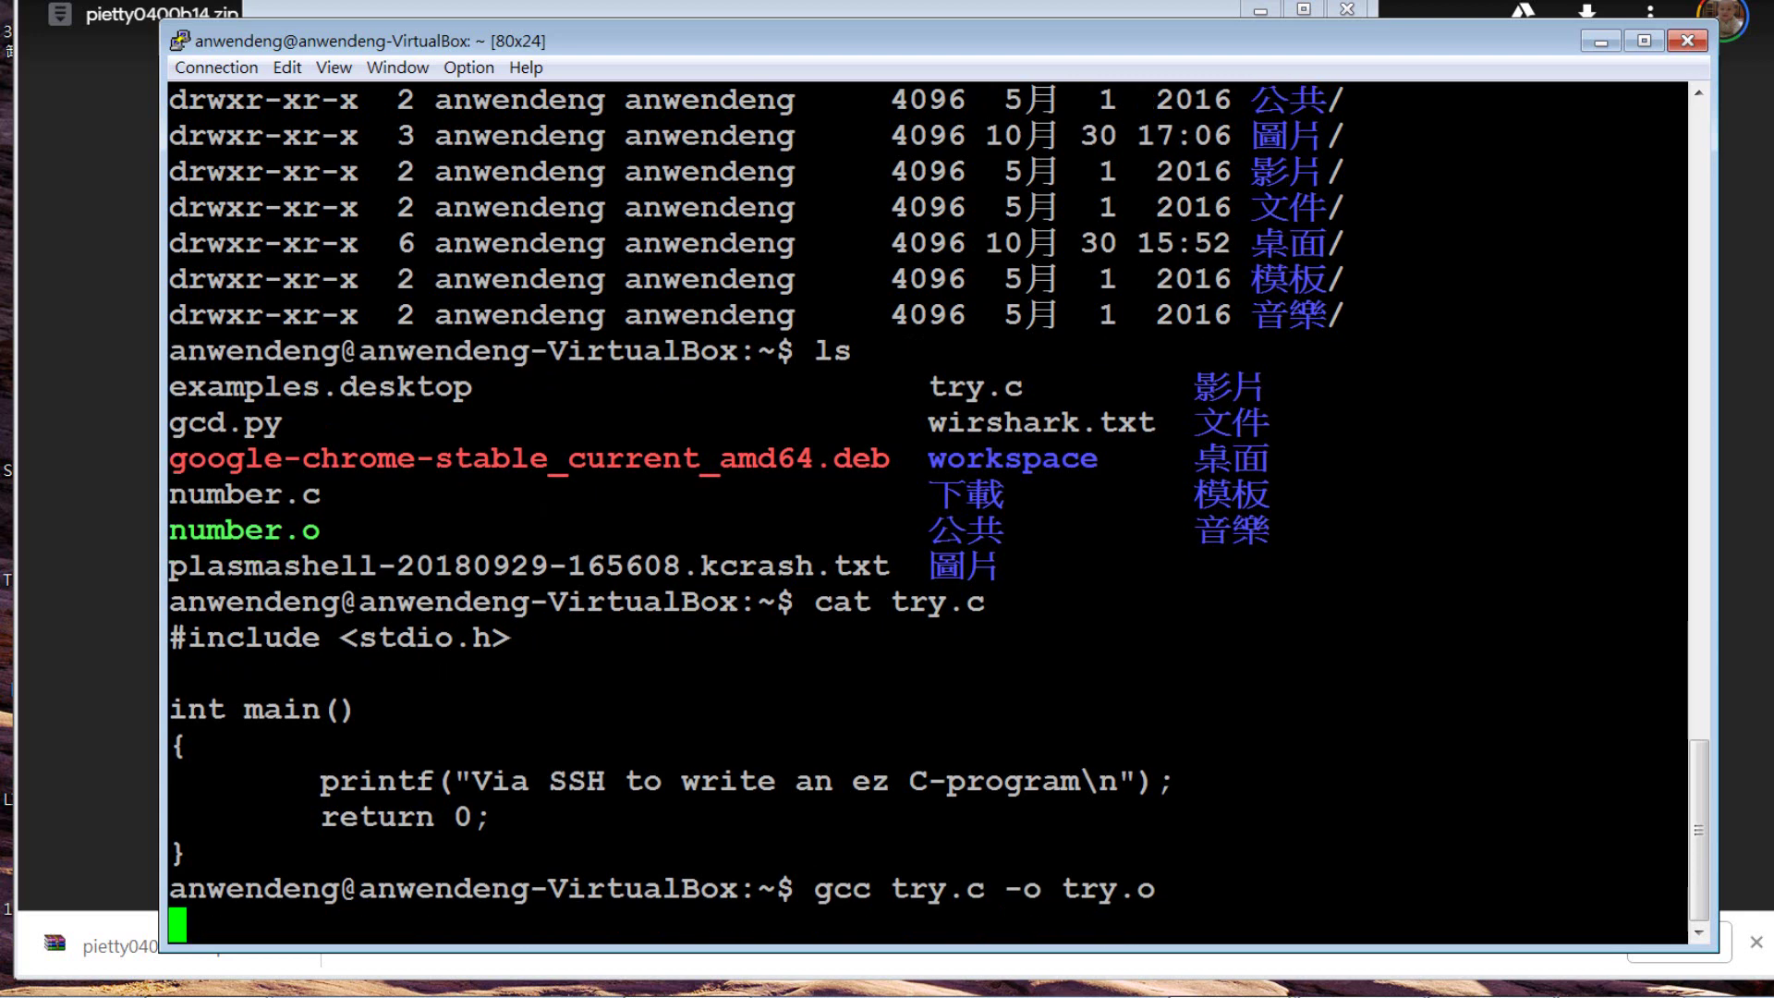
{"action": "type", "text": "ls"}
{"action": "key", "text": "Return"}
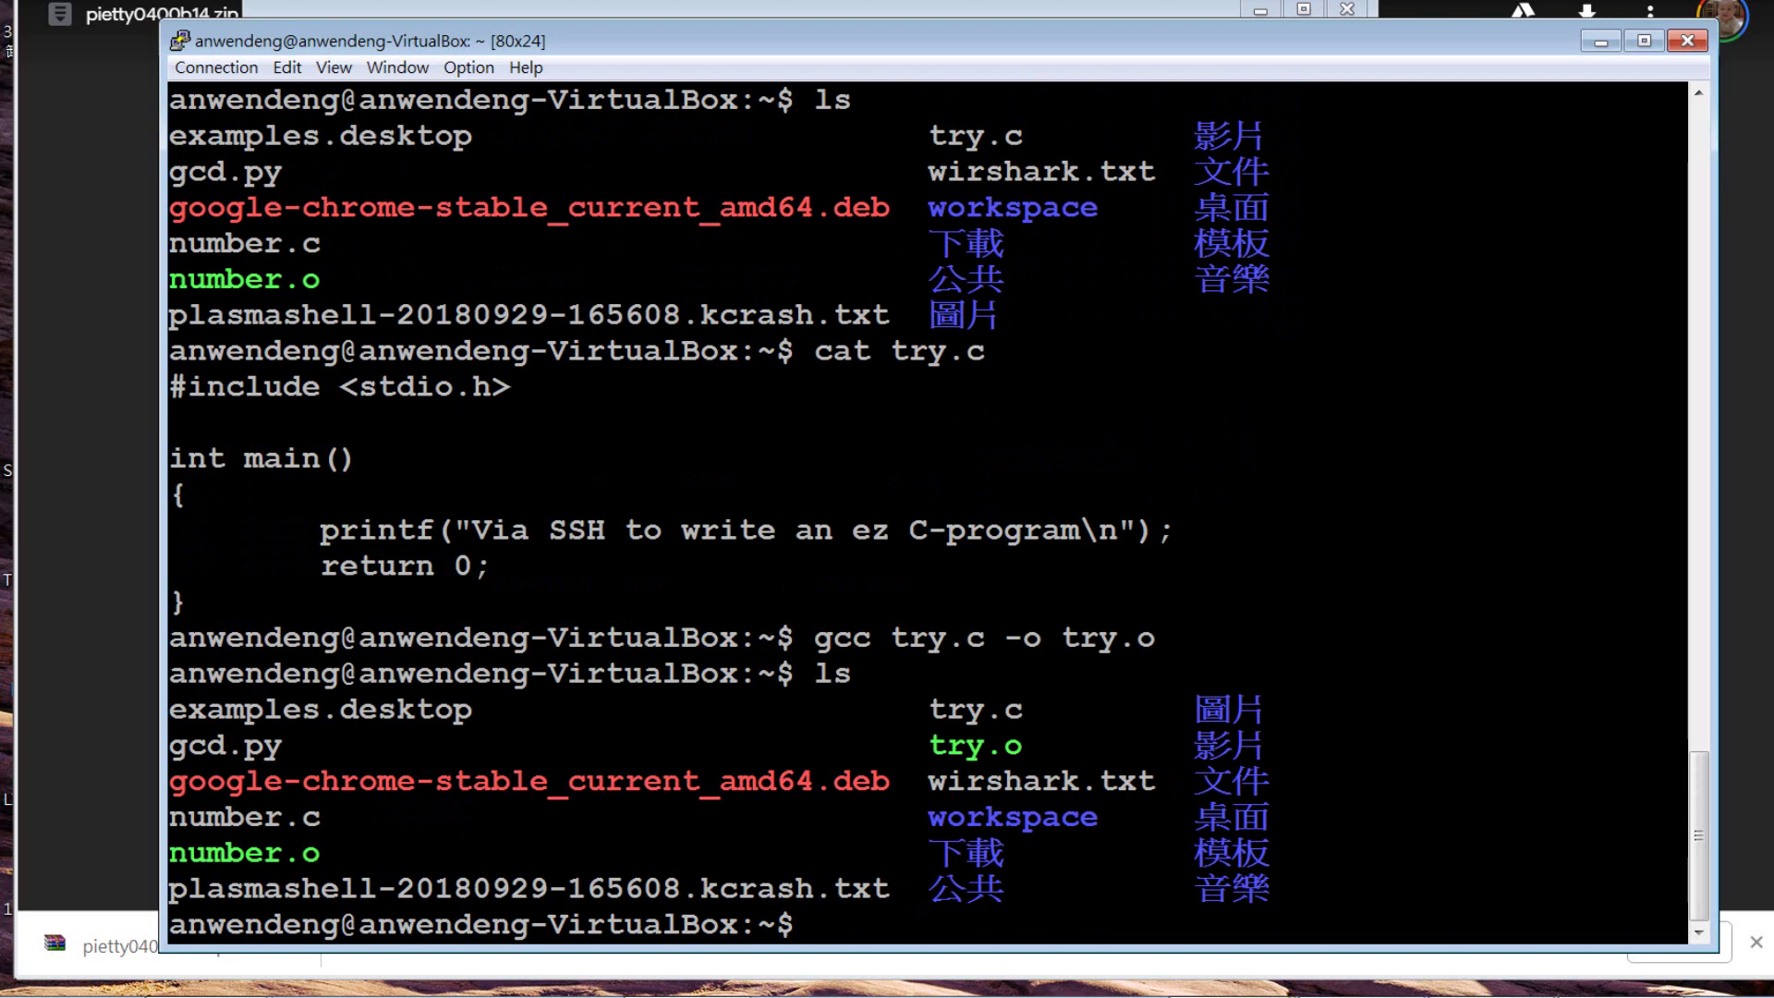
Run ./try.o to print "Via SSH to write an ez C-program", then exit the SSH session.
{"action": "type", "text": "./try.o"}
{"action": "key", "text": "Return"}
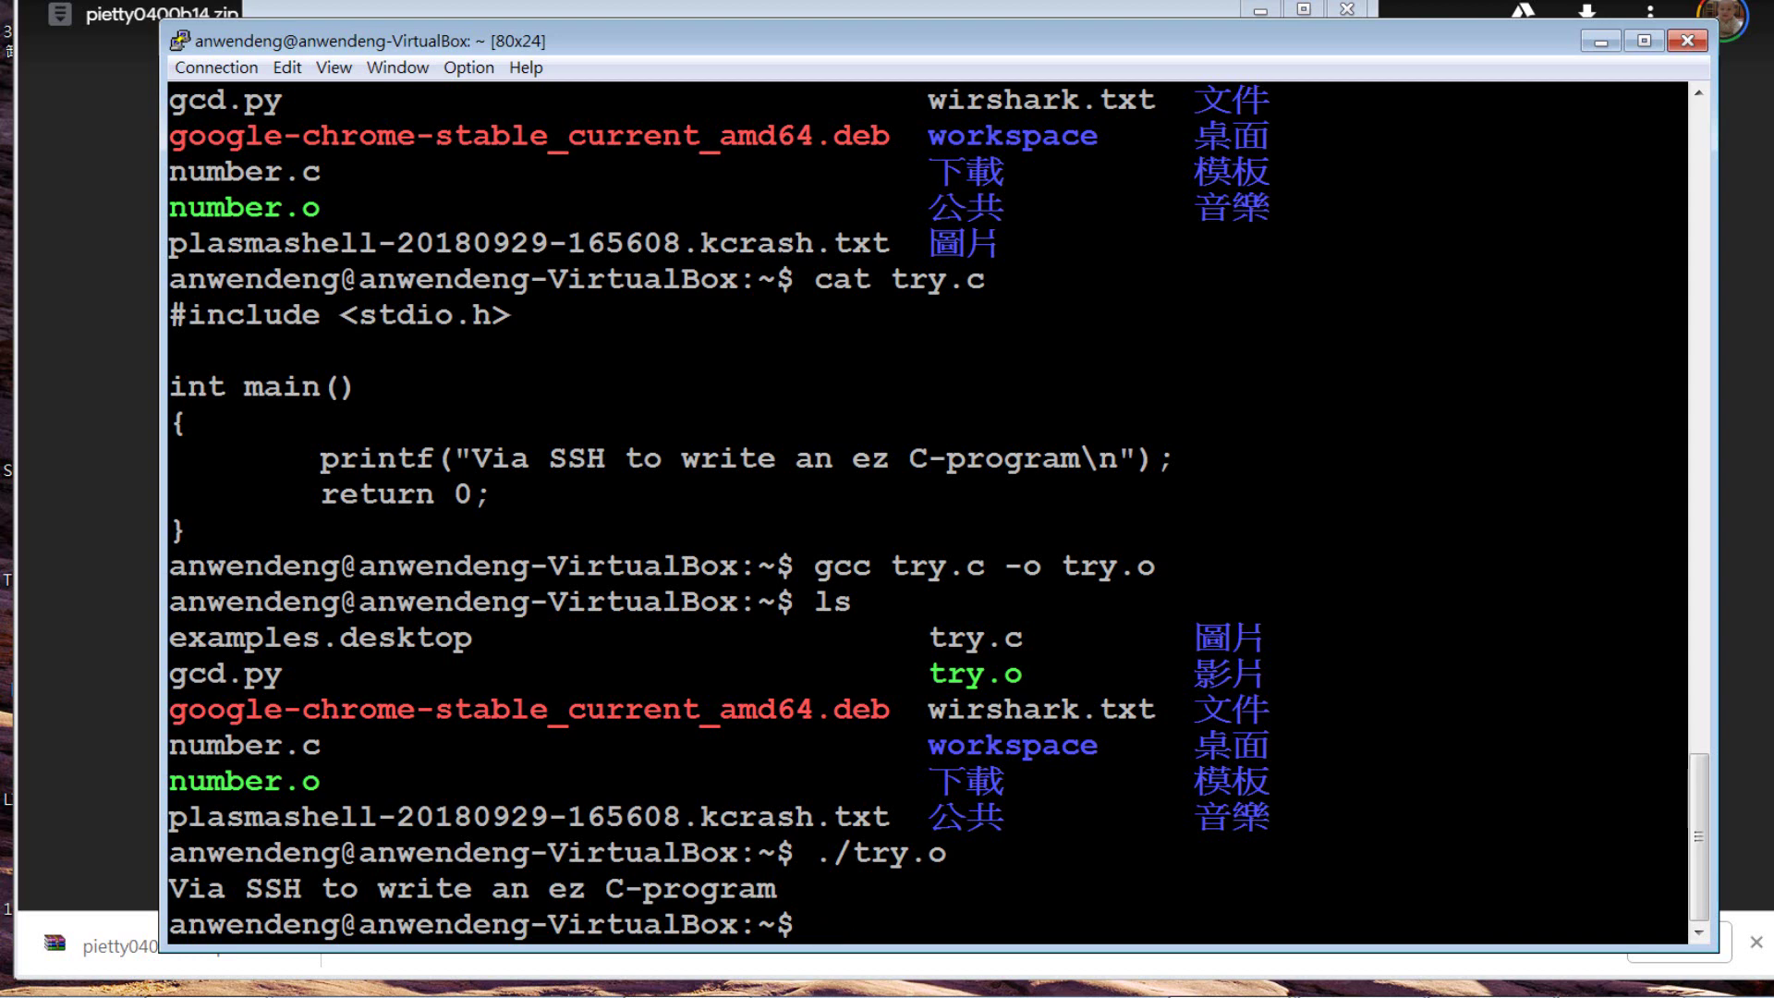
{"action": "type", "text": "exit"}
{"action": "key", "text": "Return"}
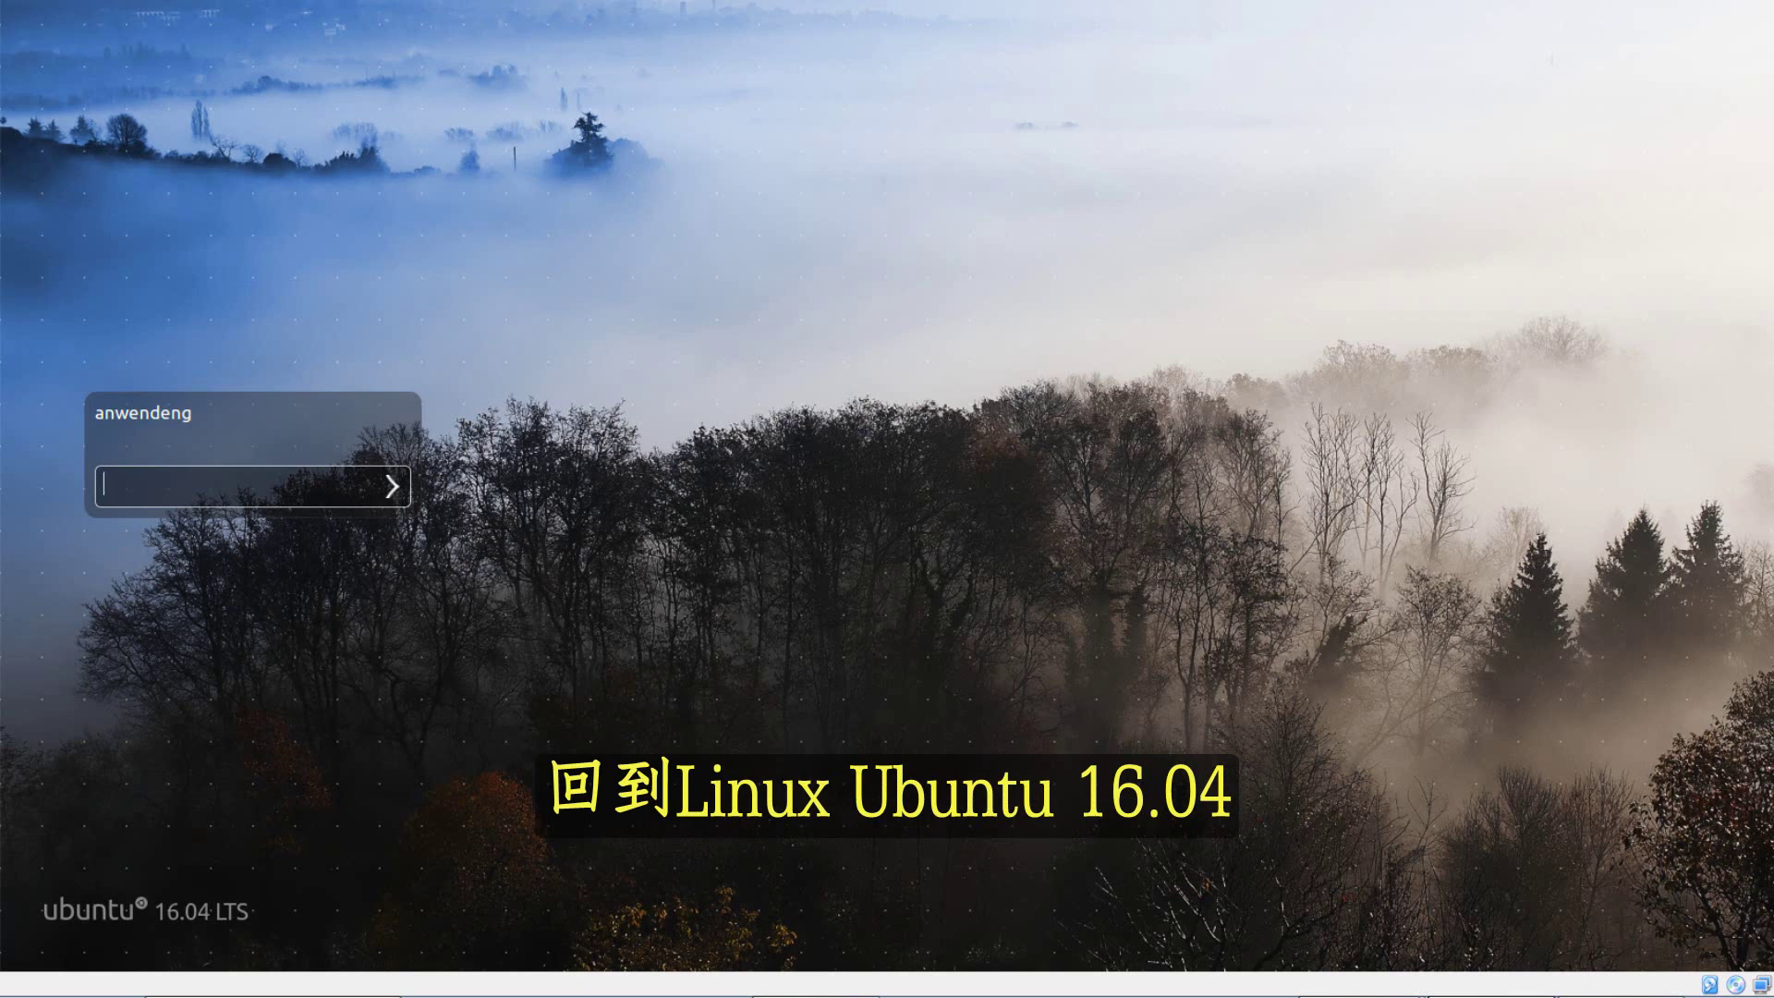
Enter the account password on the Ubuntu 16.04 login screen.
{"action": "type", "text": "******"}
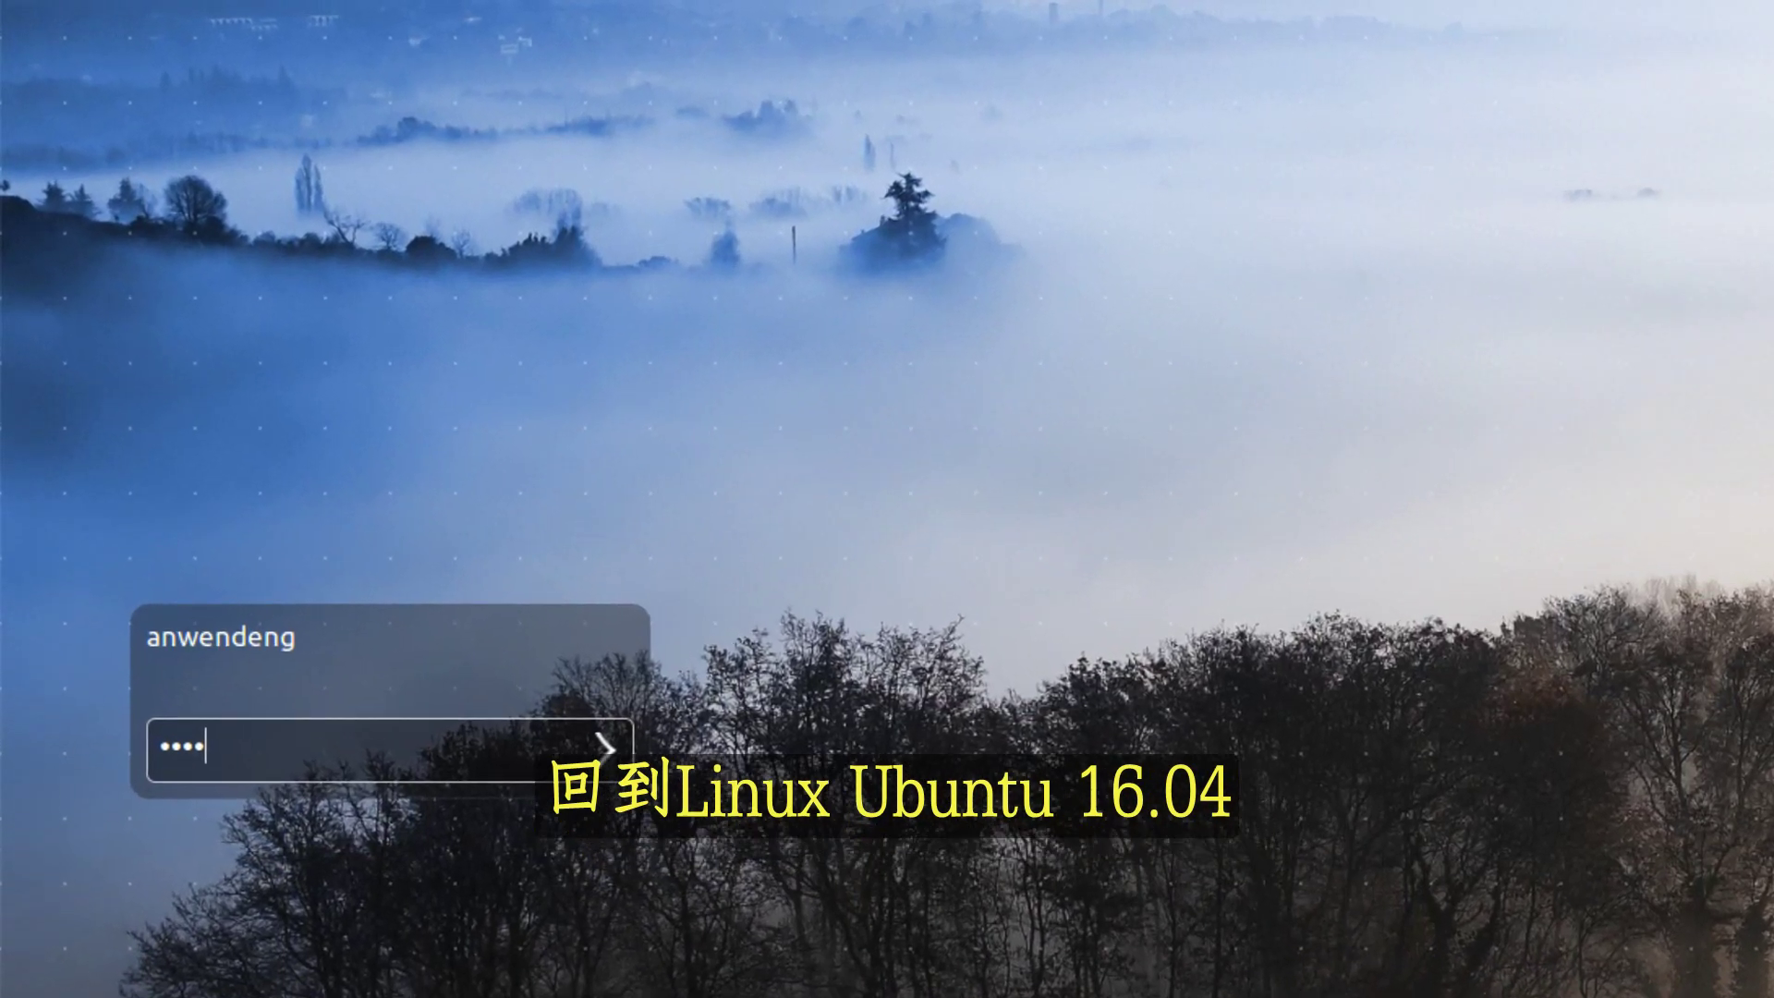
{"action": "type", "text": "**"}
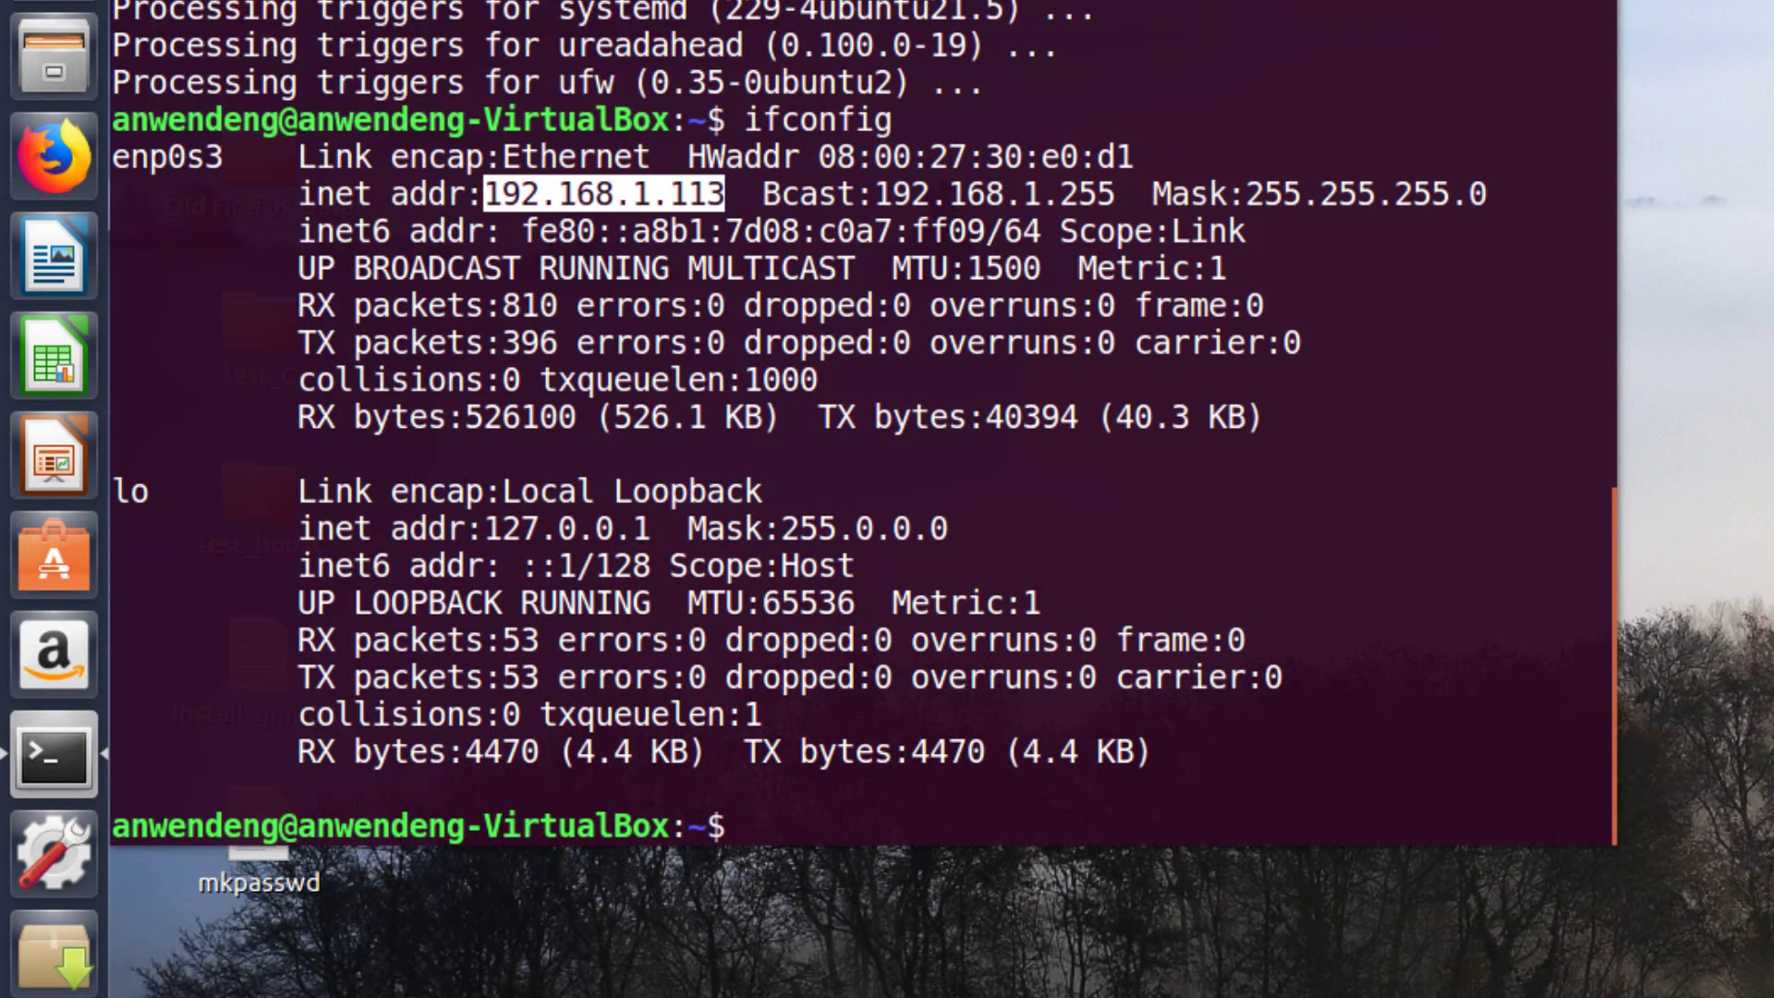
In the VM terminal, list files, display try.c with cat, and run ./try.o.
{"action": "type", "text": "ls"}
{"action": "key", "text": "Return"}
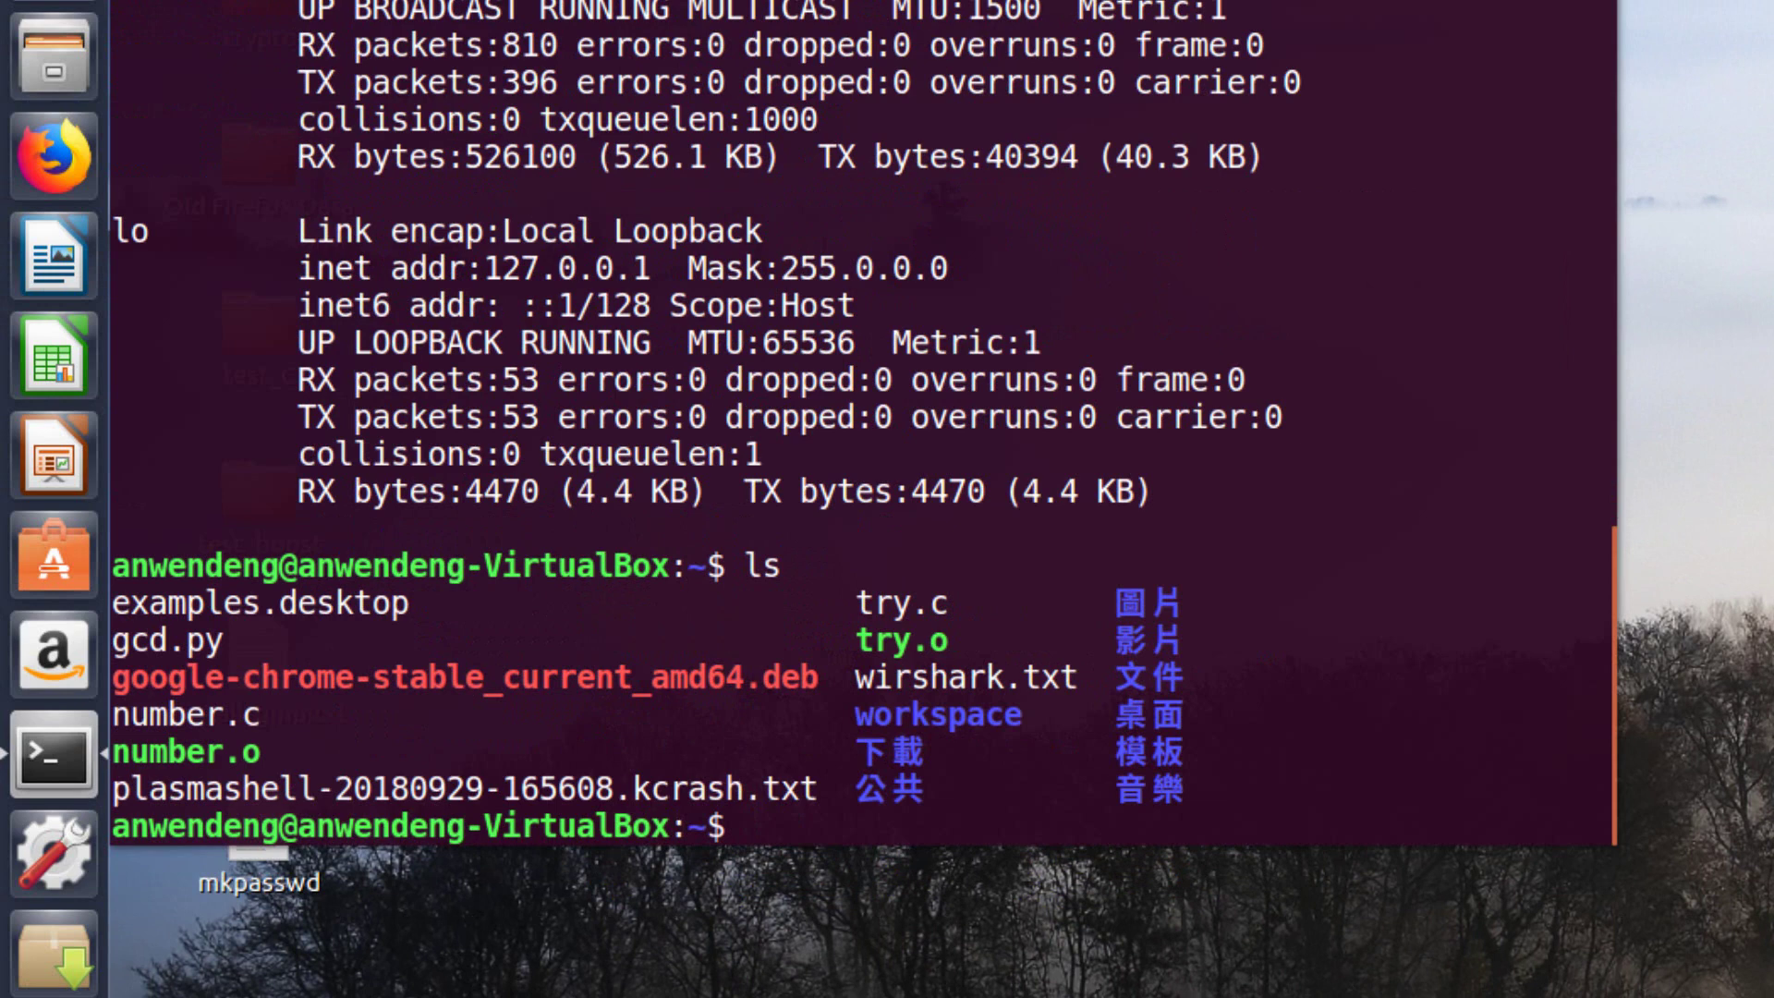
{"action": "type", "text": "cat "}
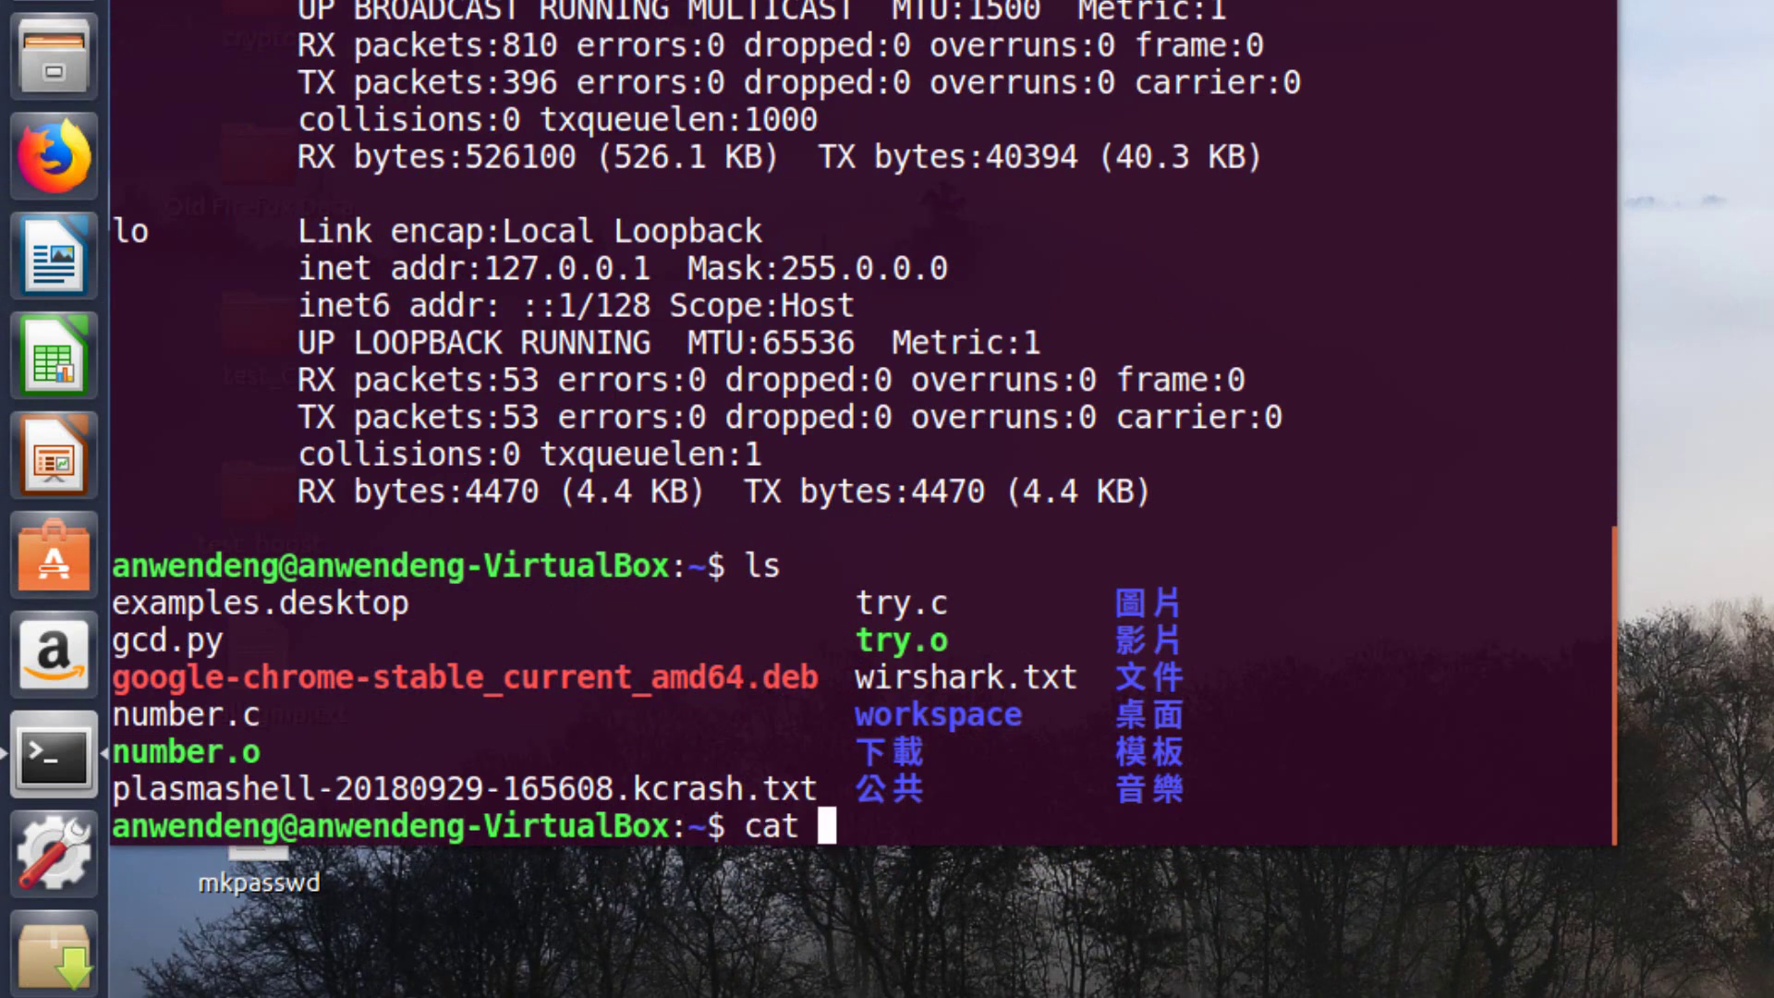
{"action": "type", "text": "try"}
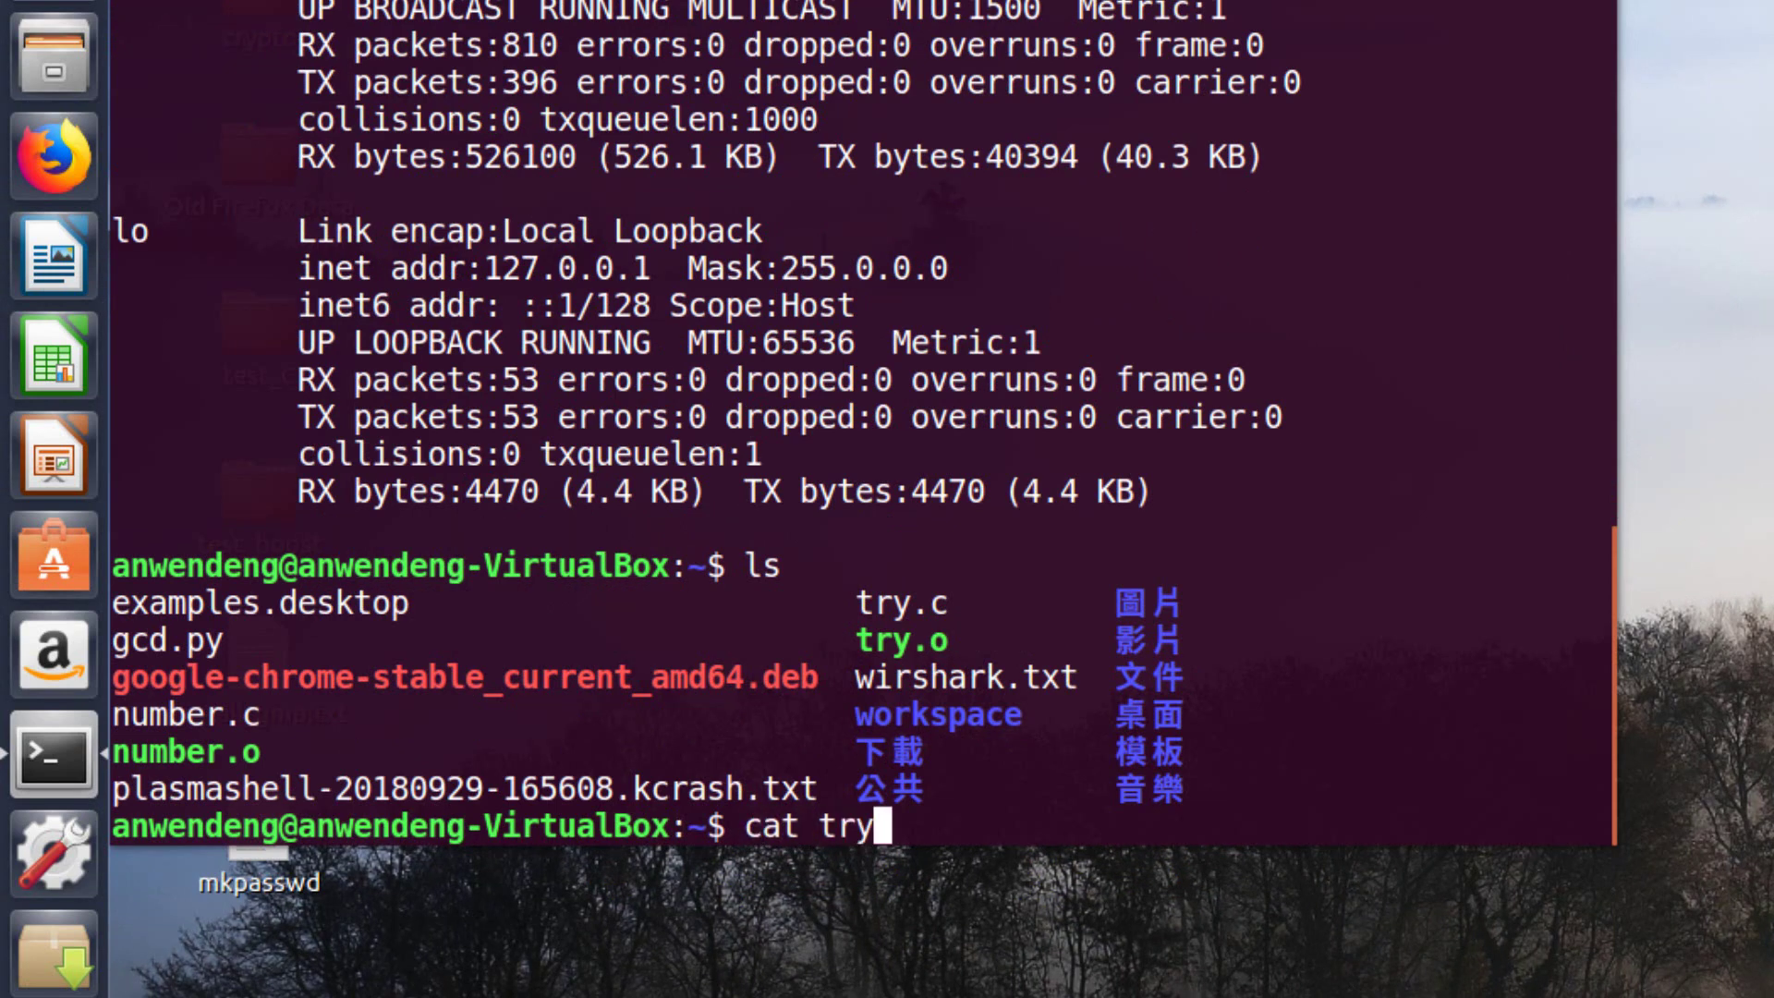
{"action": "type", "text": ".c"}
{"action": "key", "text": "Return"}
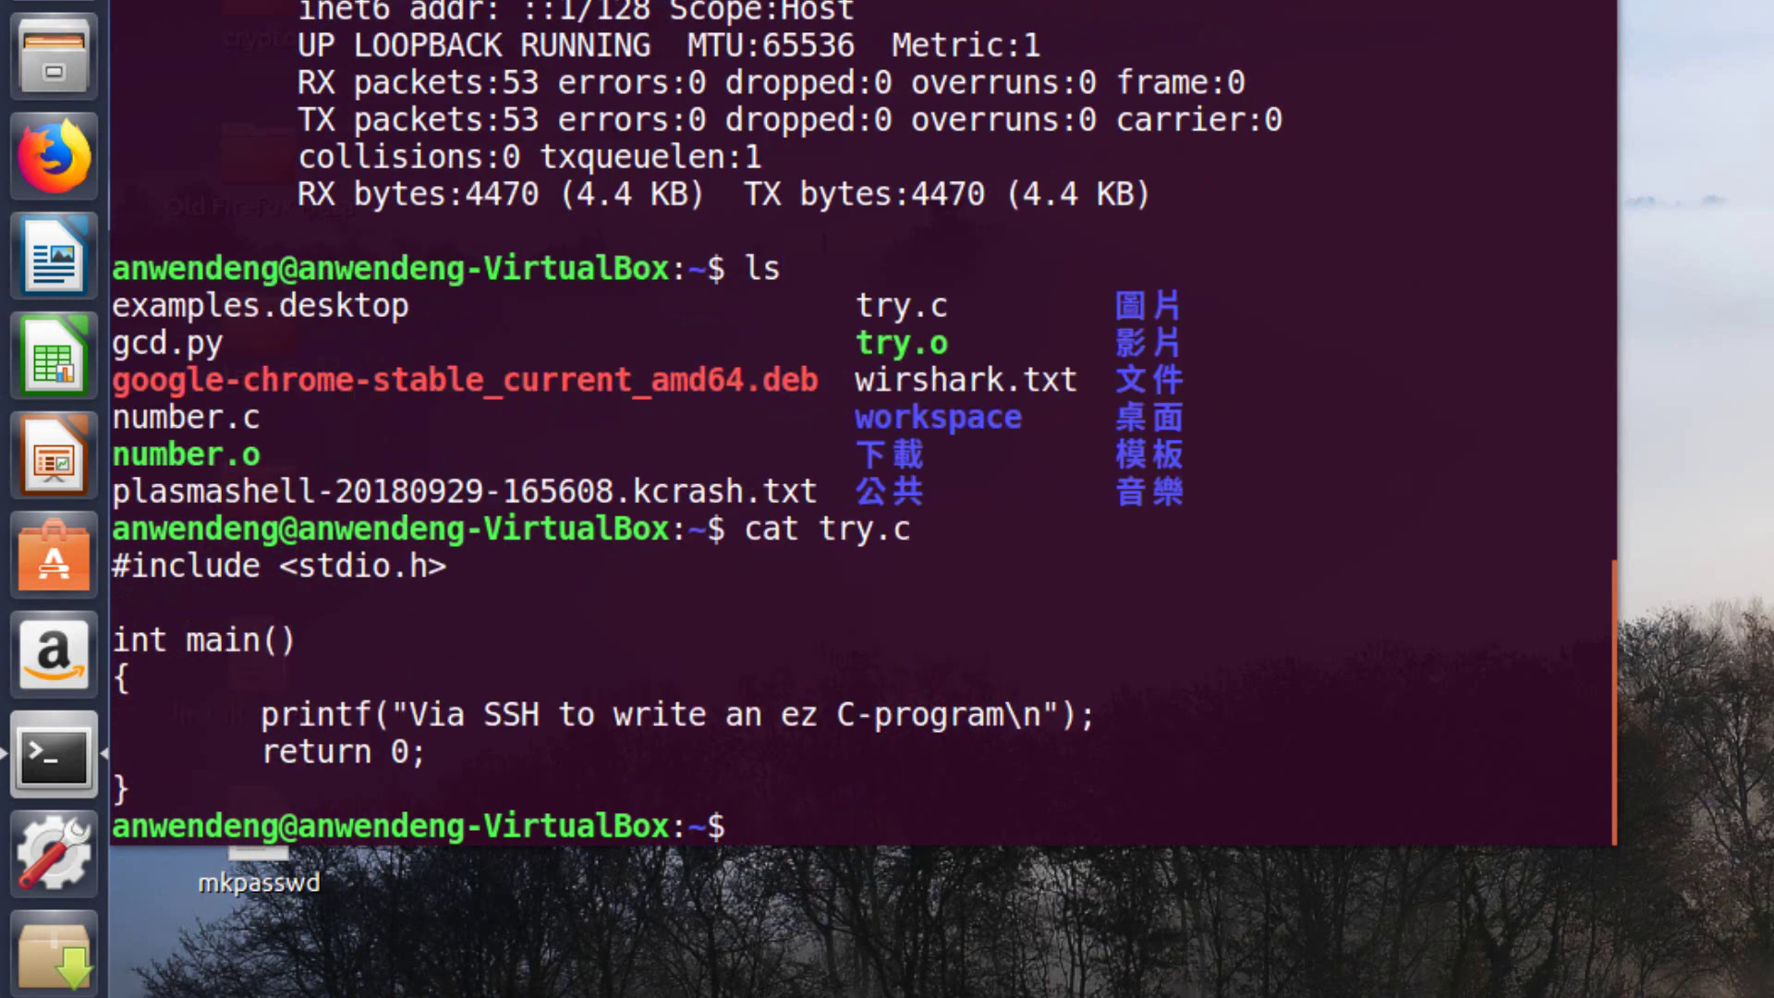
{"action": "type", "text": "./try.o"}
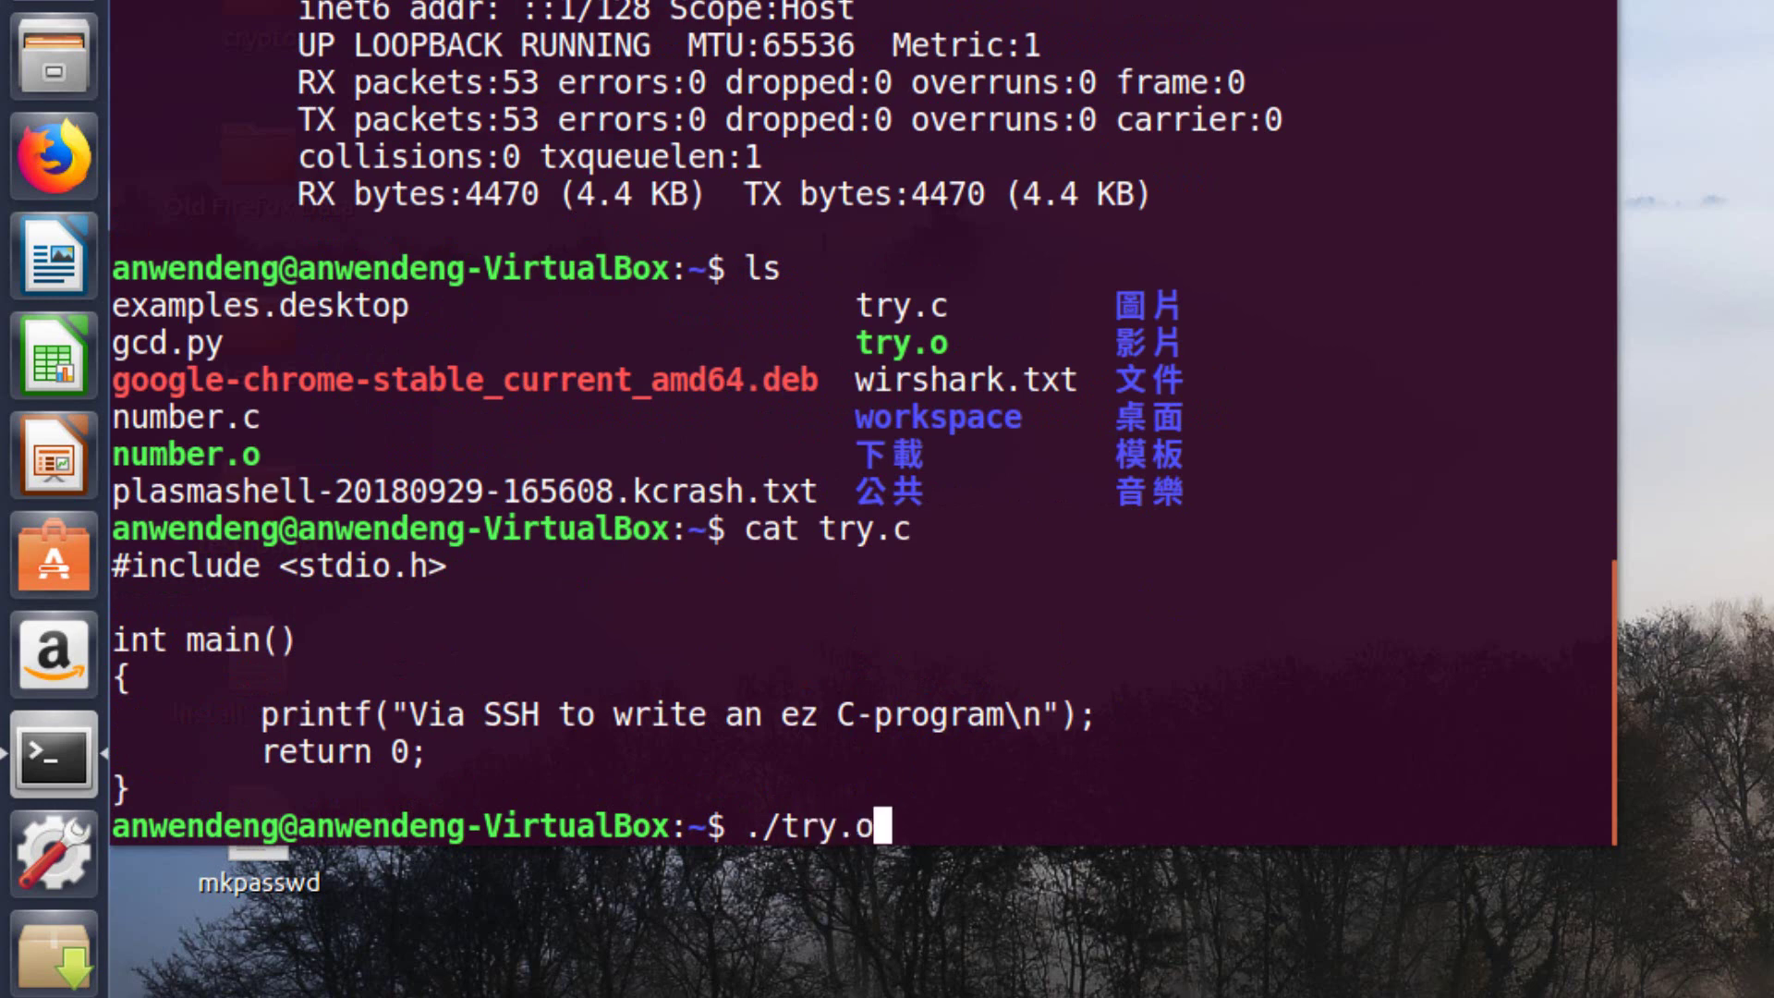
{"action": "key", "text": "Return"}
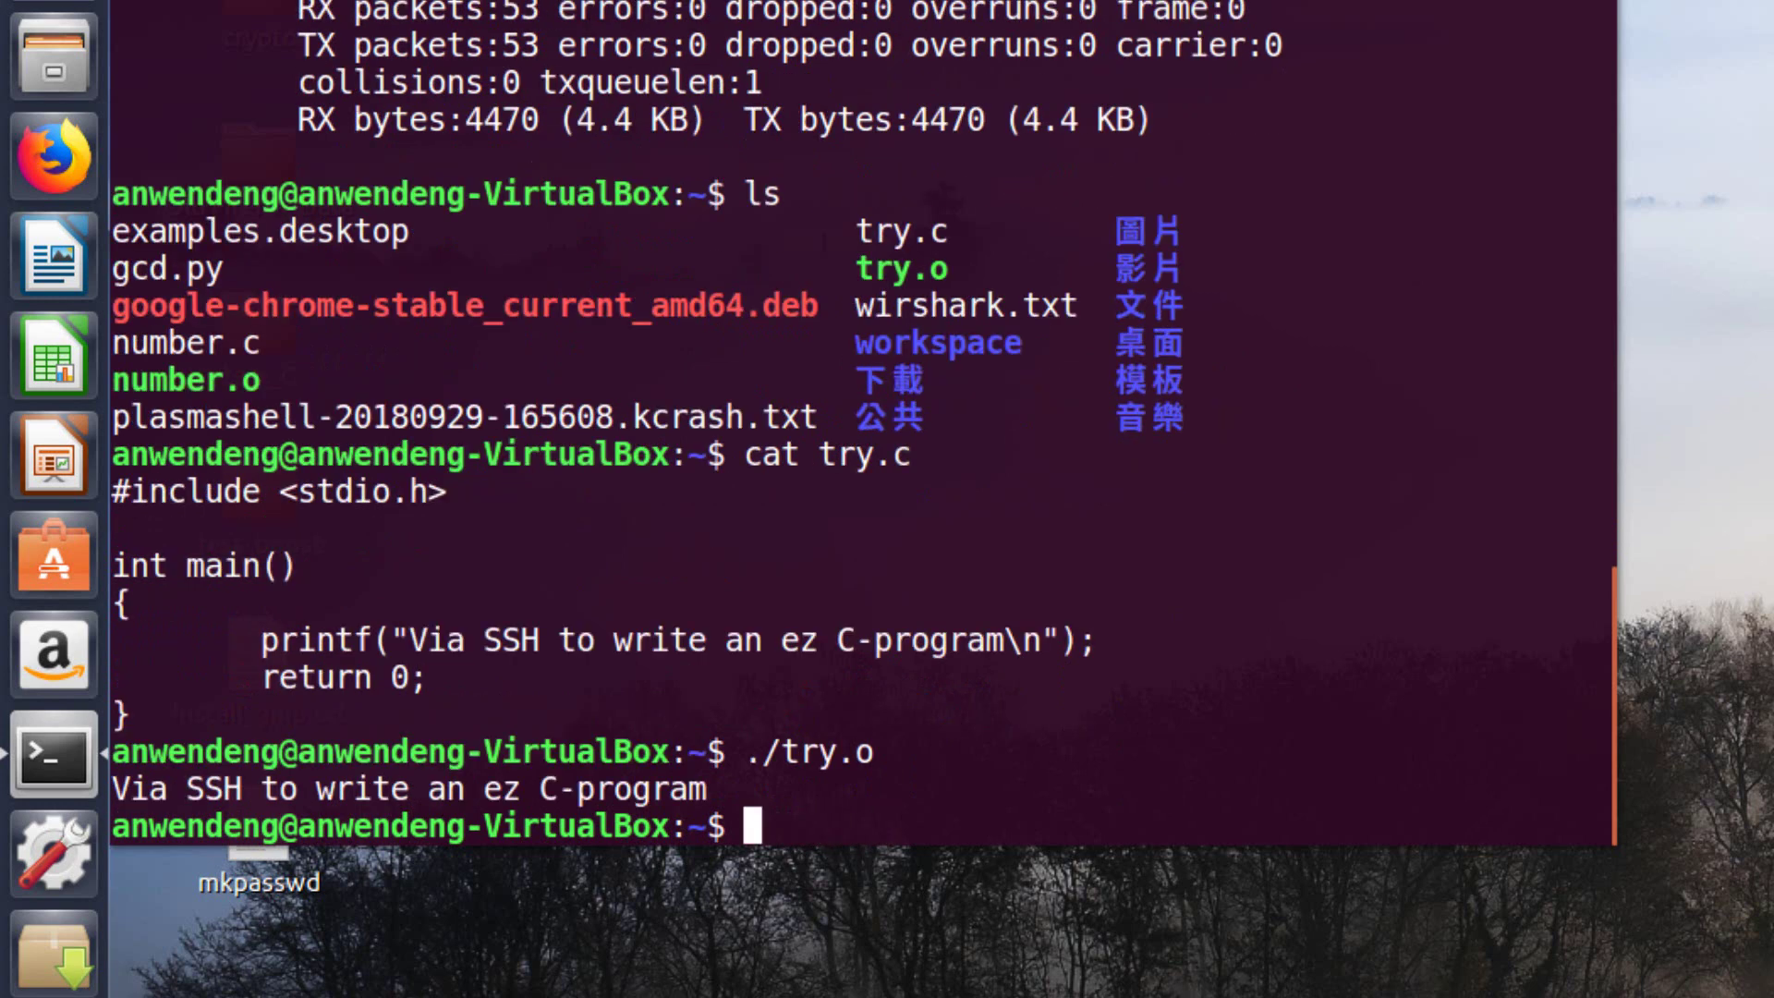